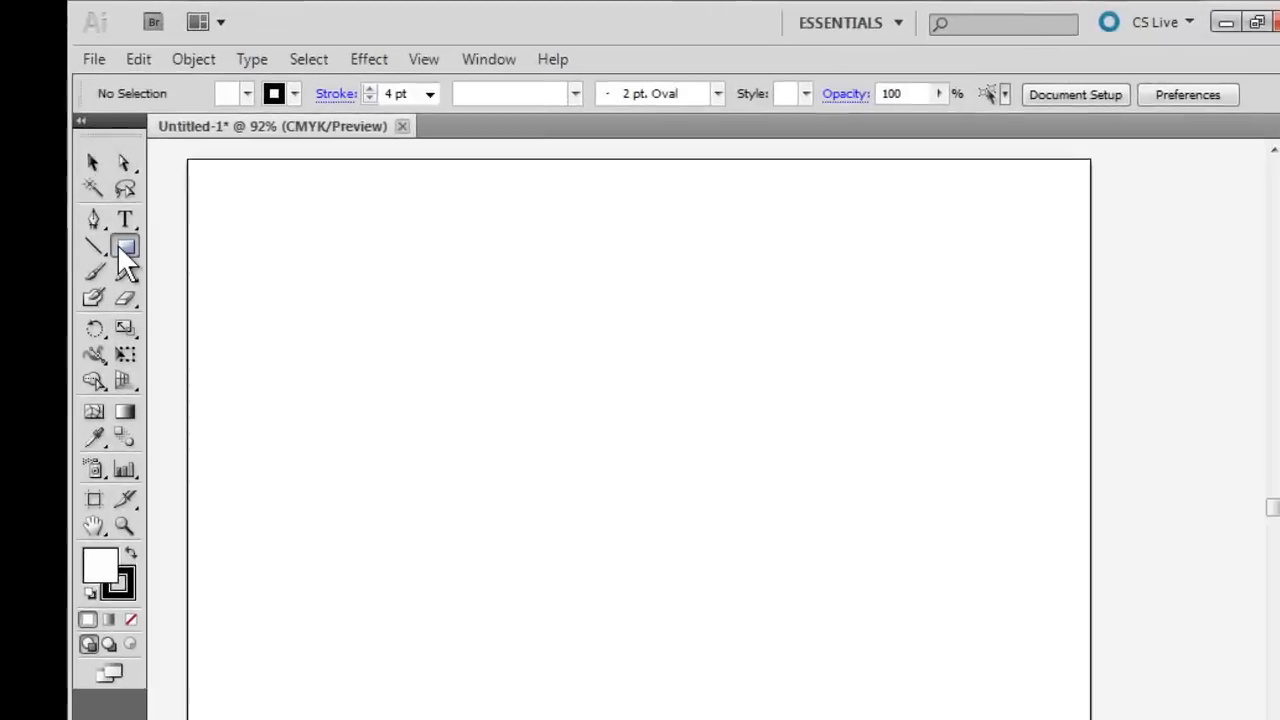
Draw an octagon near the artboard's upper-left corner with the Polygon tool, using a 0.6944 in radius and 8 sides.
click(180, 197)
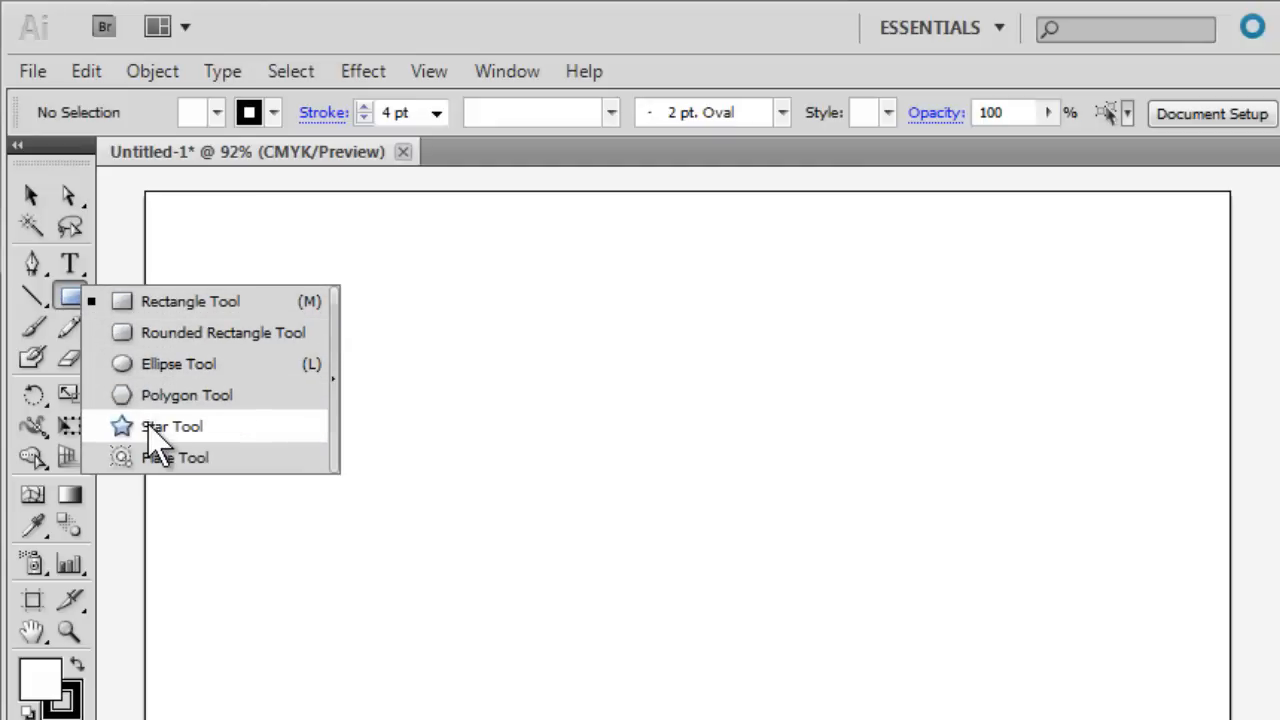
click(155, 400)
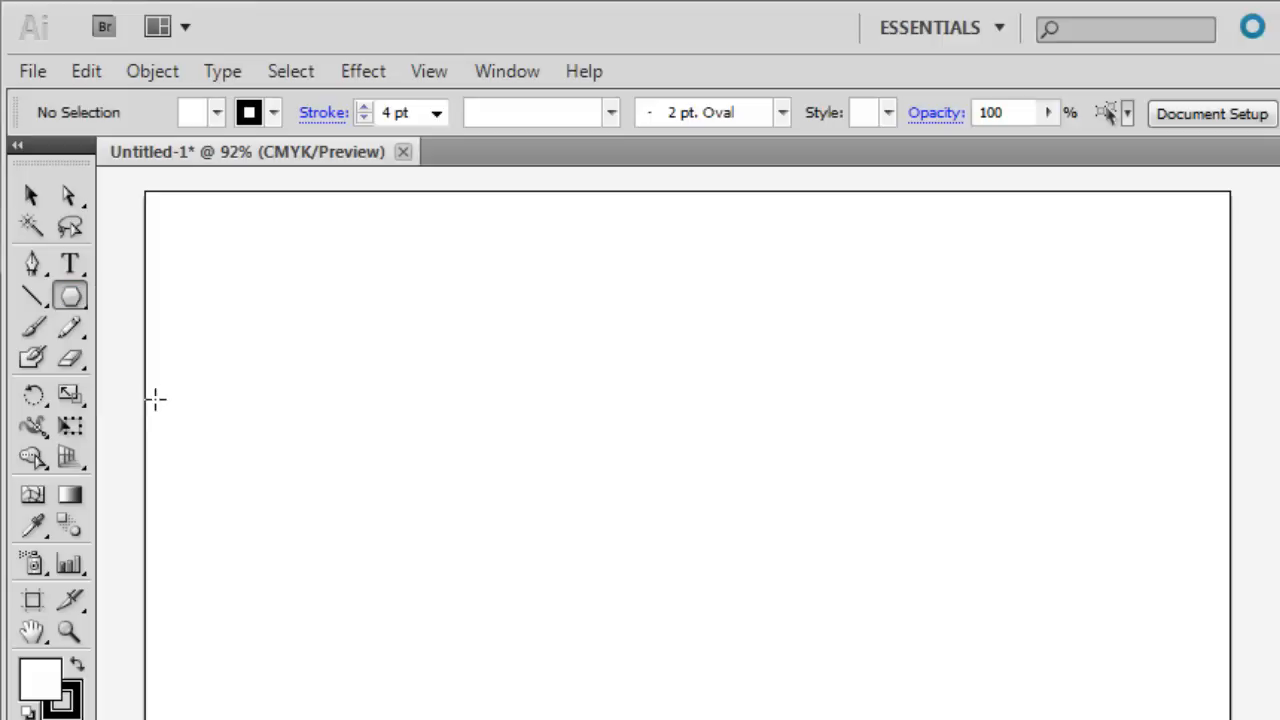
click(231, 281)
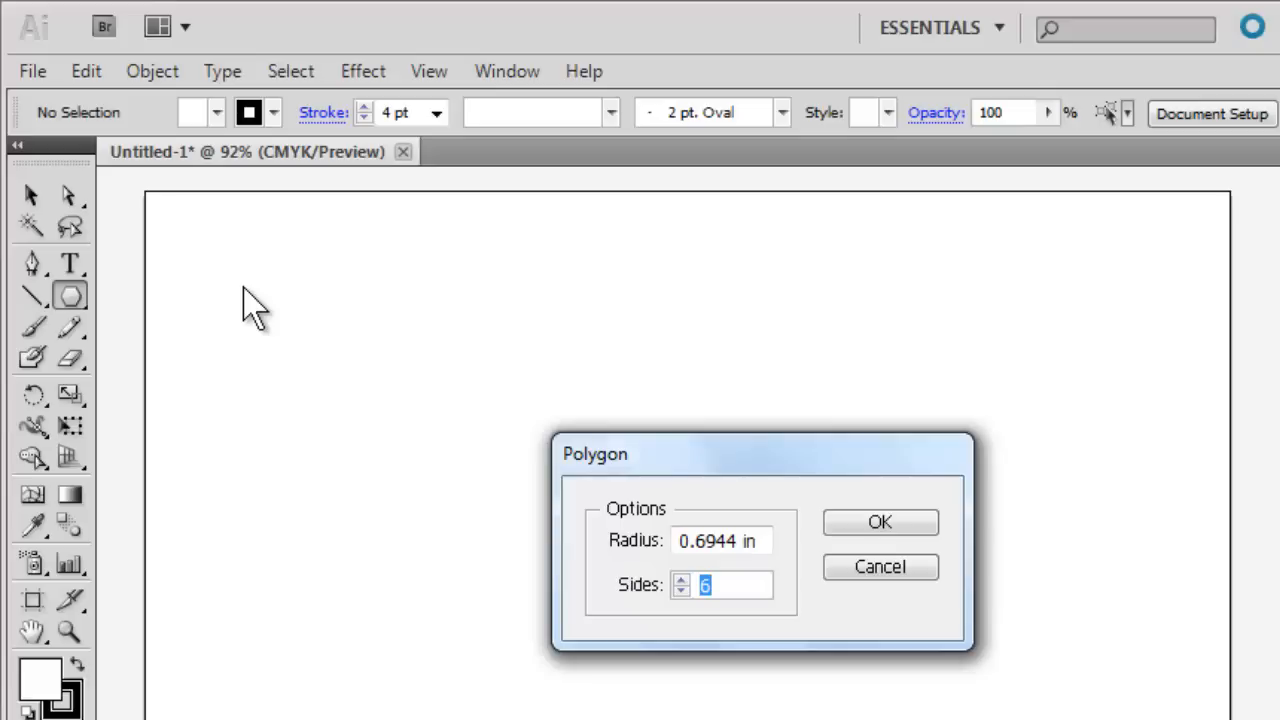
text(8)
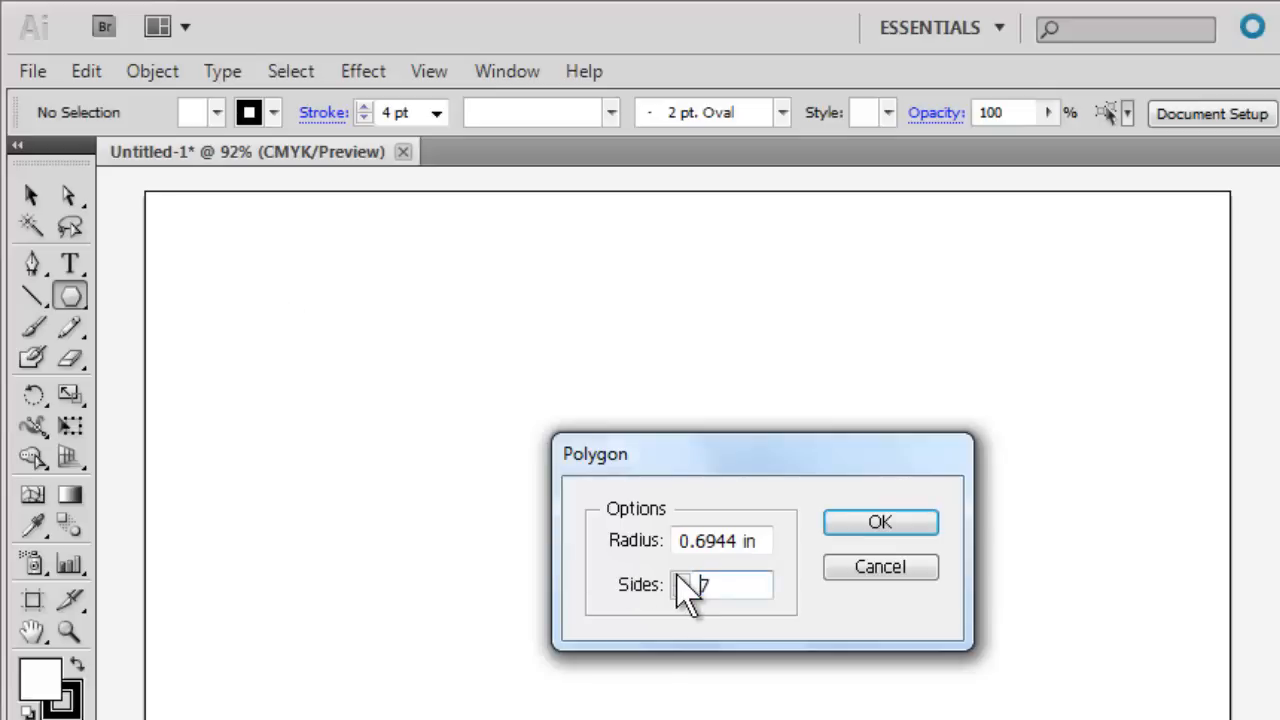
click(842, 523)
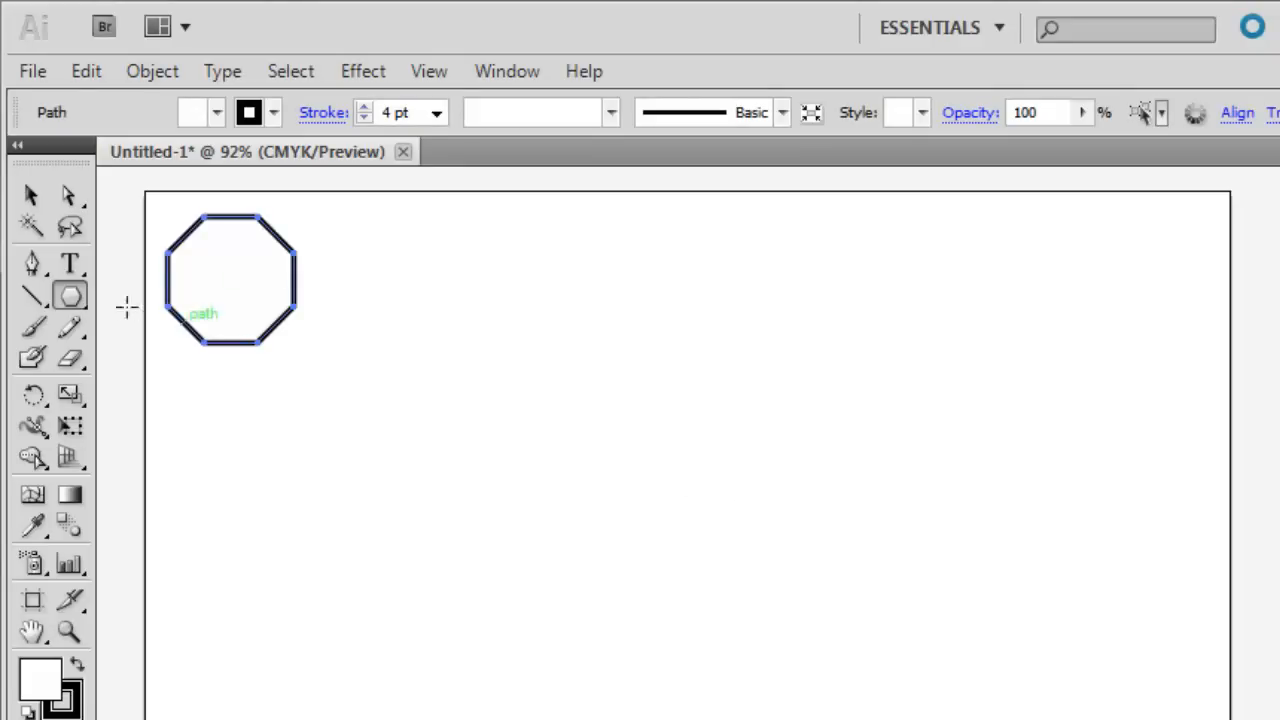
Draw a wide rectangle just right of the octagon and fill it with orange.
drag(78, 307, 138, 300)
mouse_move(319, 233)
mouse_down()
mouse_move(361, 288)
mouse_move(409, 320)
mouse_move(518, 323)
mouse_up()
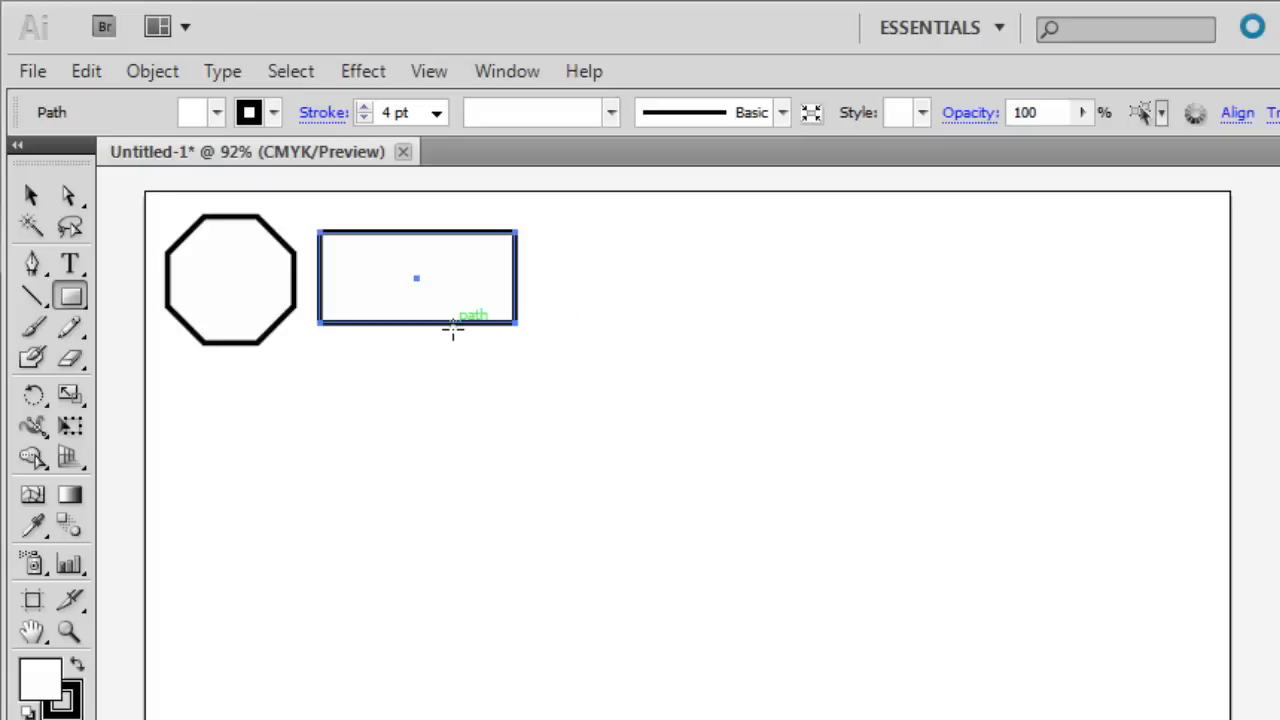
click(31, 196)
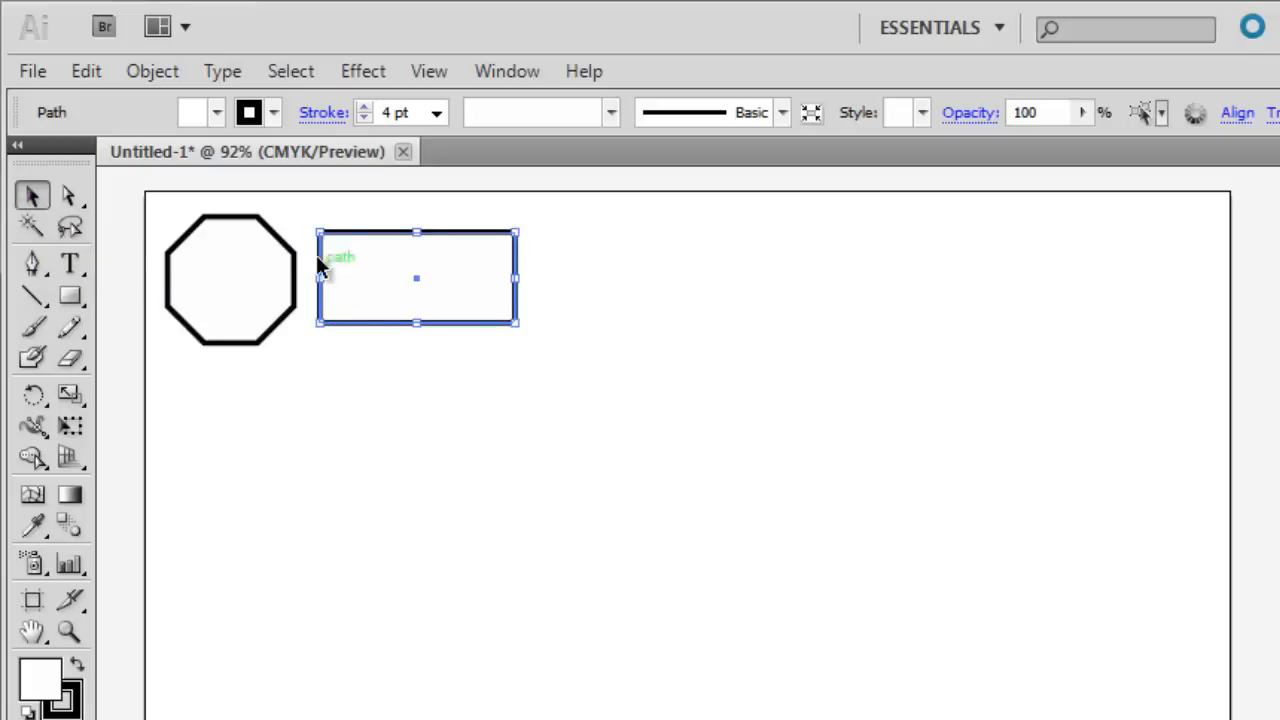
click(218, 114)
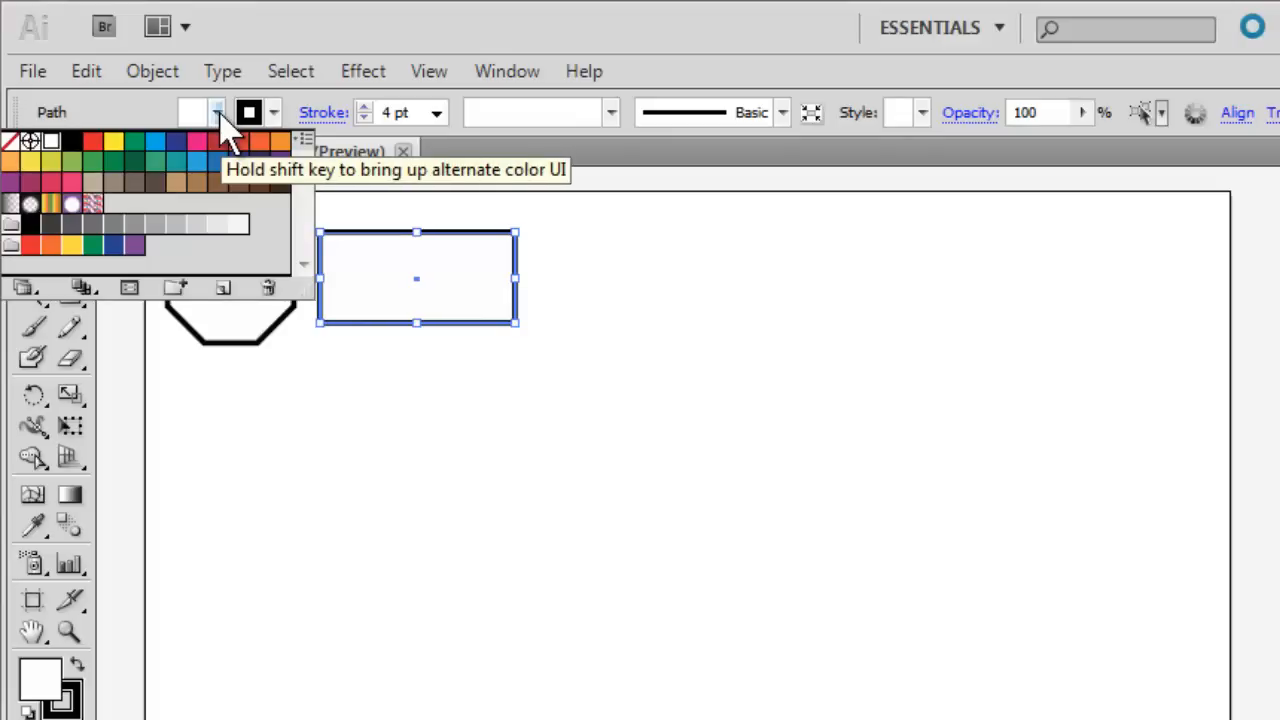
click(279, 141)
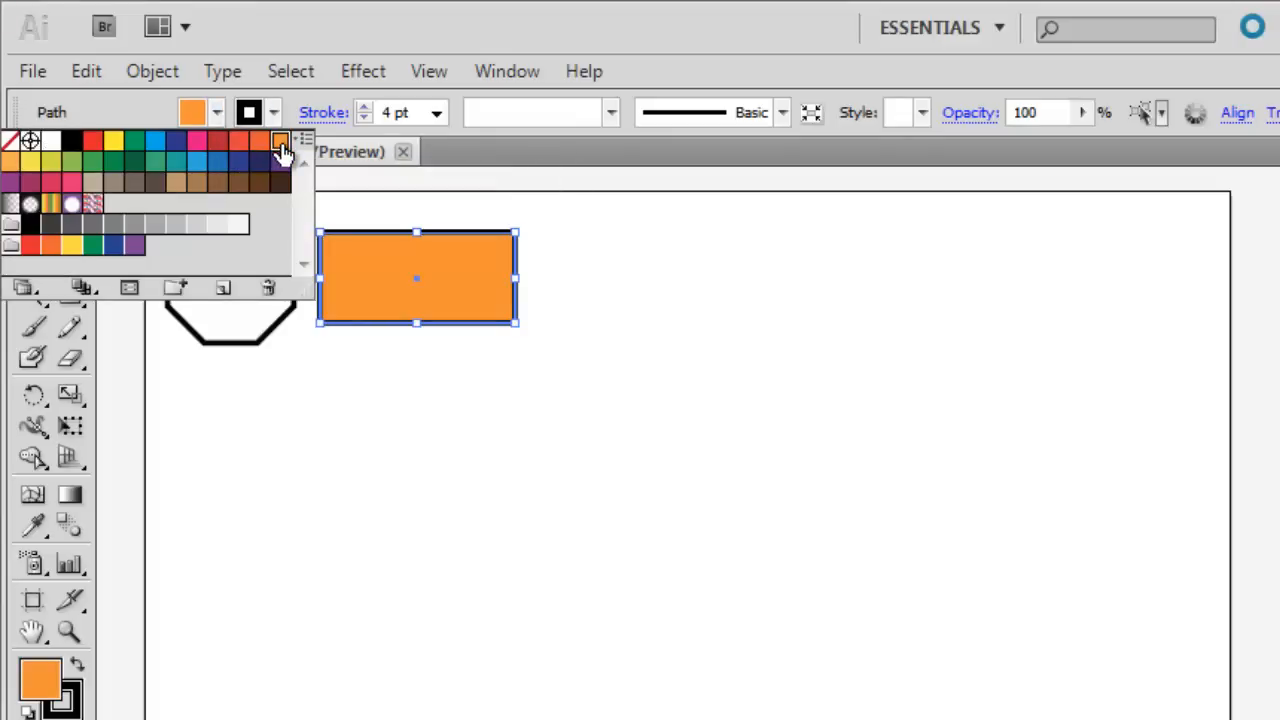
Fill the octagon with purple and deselect it.
click(251, 274)
click(218, 113)
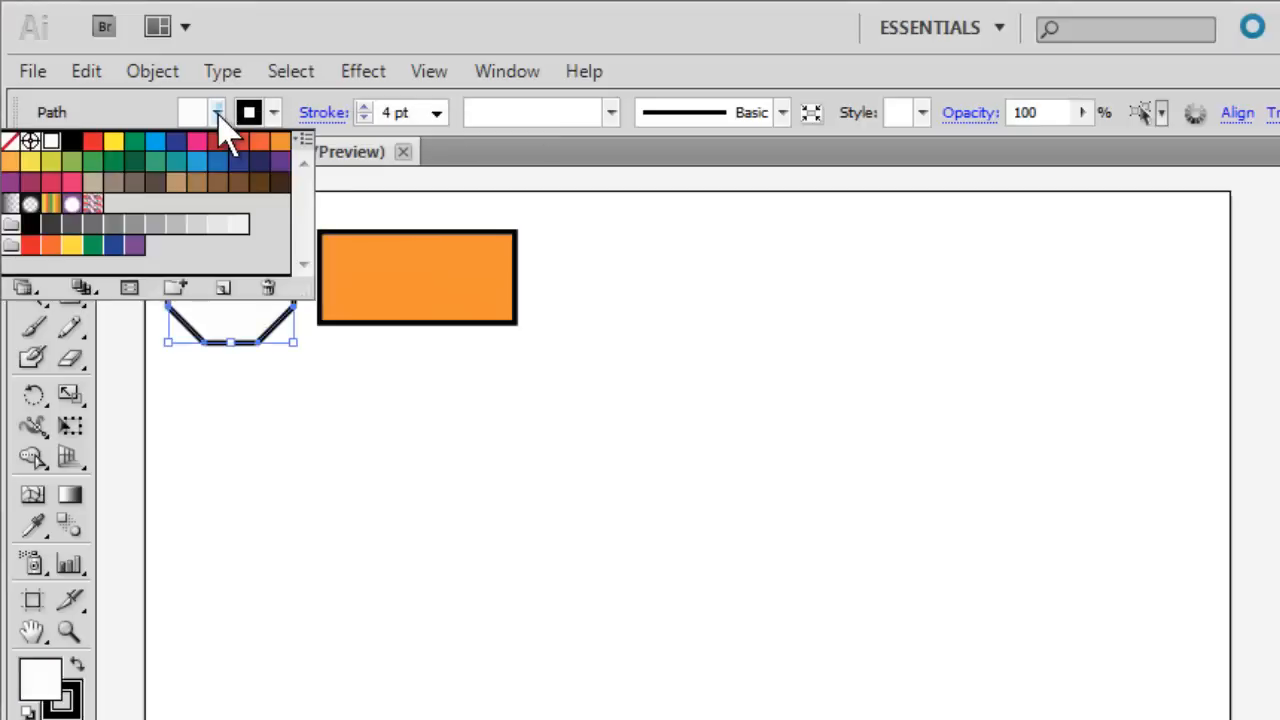
click(280, 162)
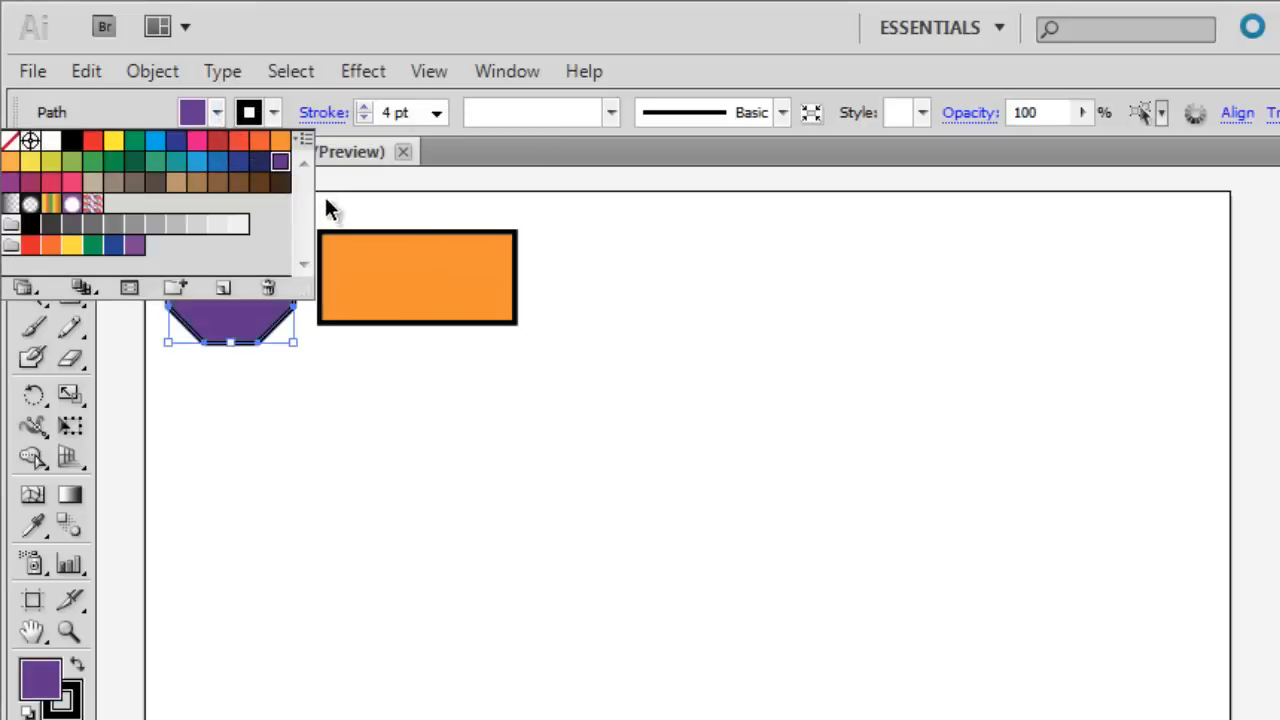
click(328, 205)
click(326, 201)
Reduce the orange rectangle's height slightly and overlap the two shapes so the rectangle sits centred over the octagon.
click(380, 250)
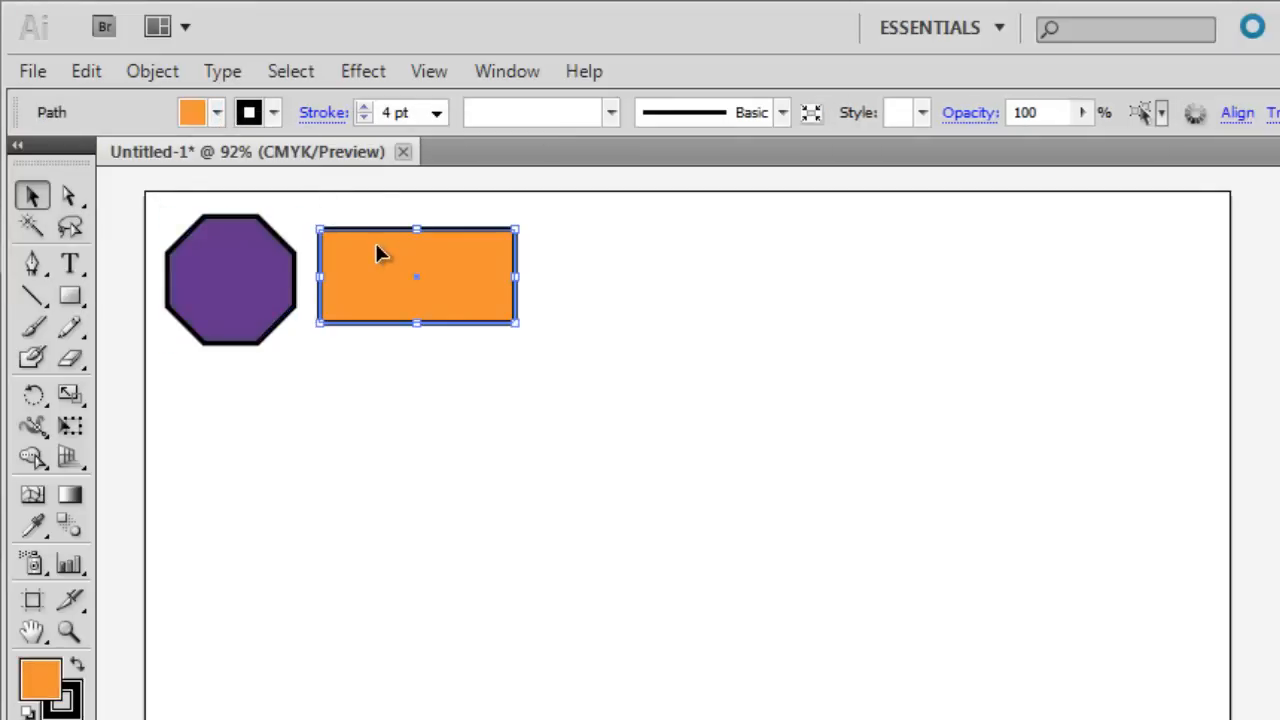
drag(420, 232, 419, 241)
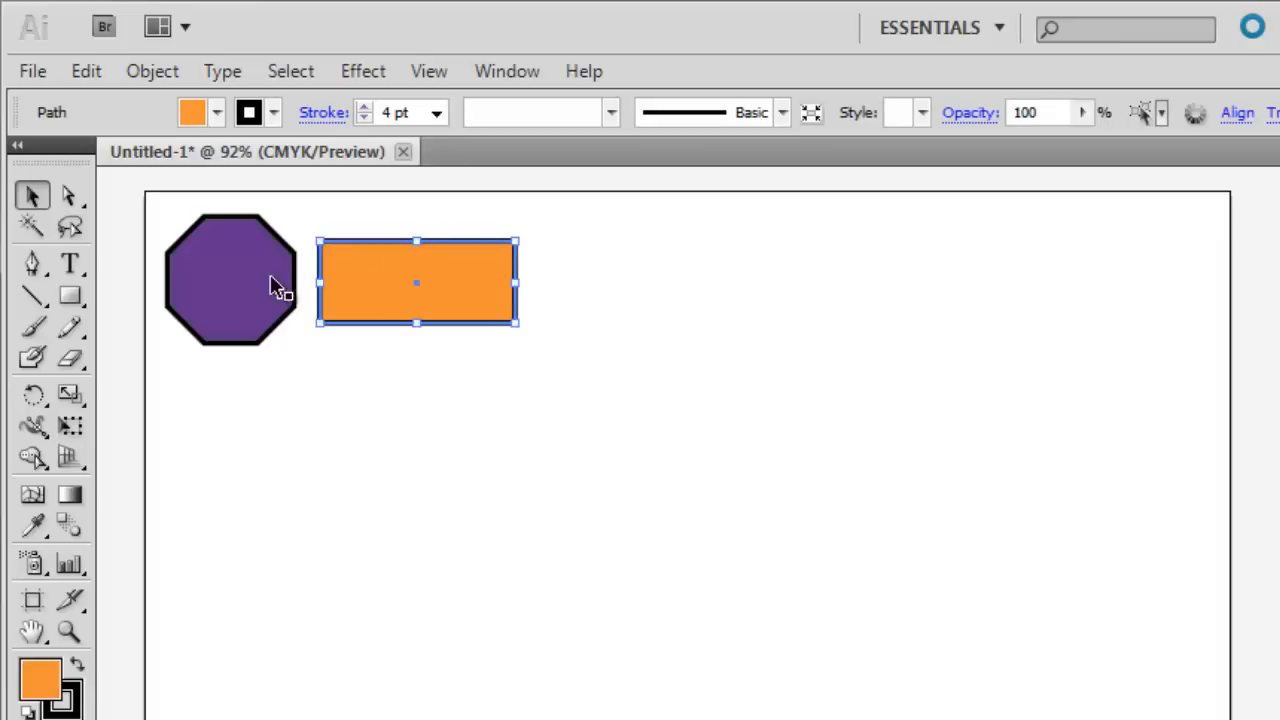
drag(246, 289, 319, 297)
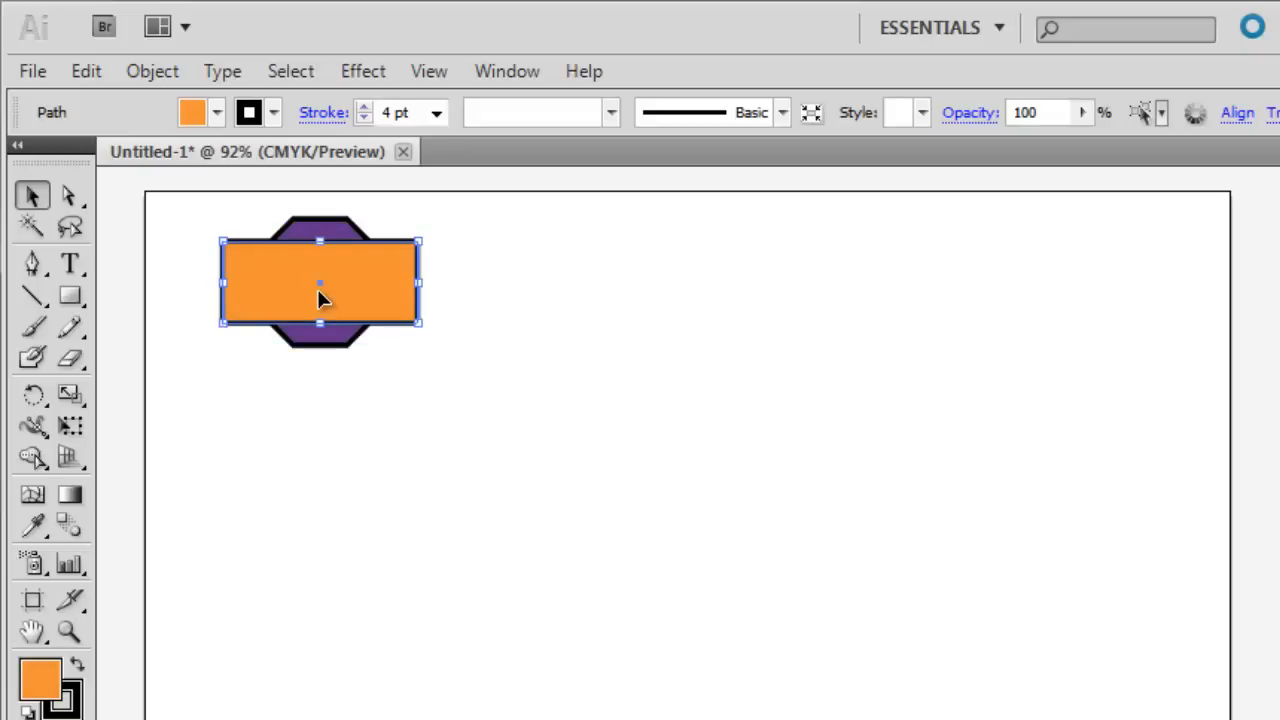
Draw two extra orange rectangles overlapping the right part of the existing shapes to show the stacking order.
click(72, 299)
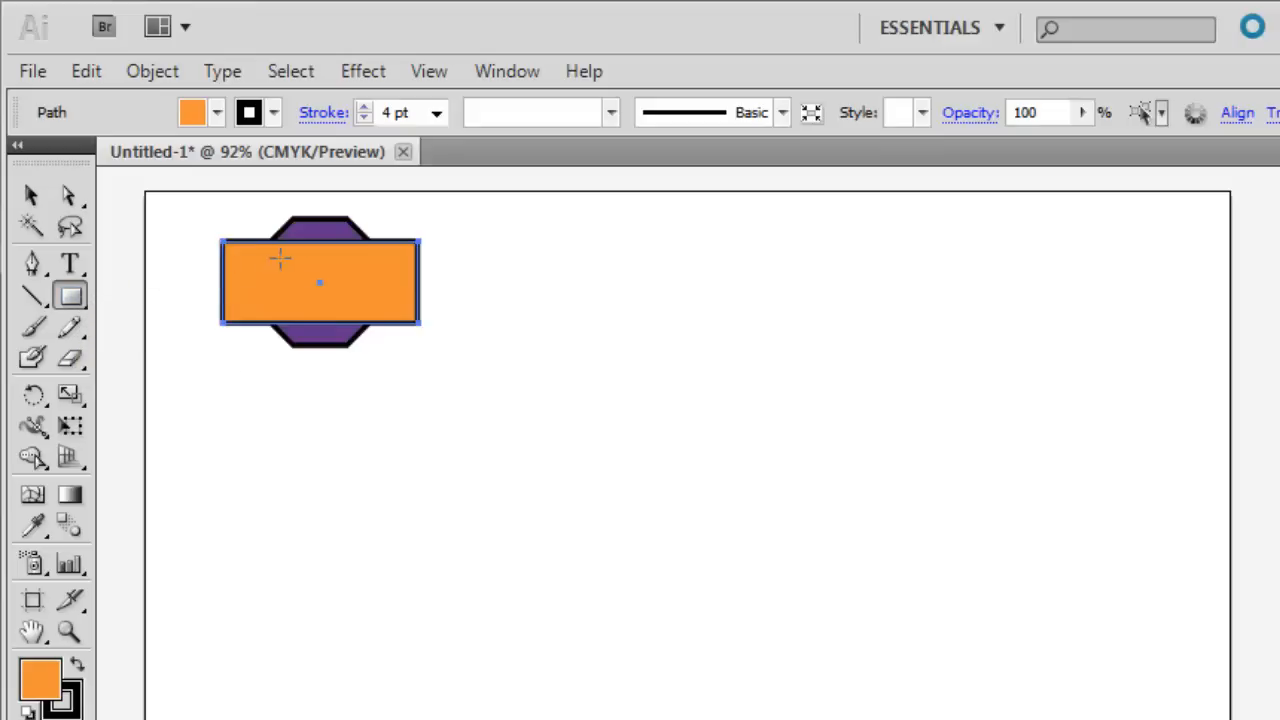
drag(320, 268, 474, 218)
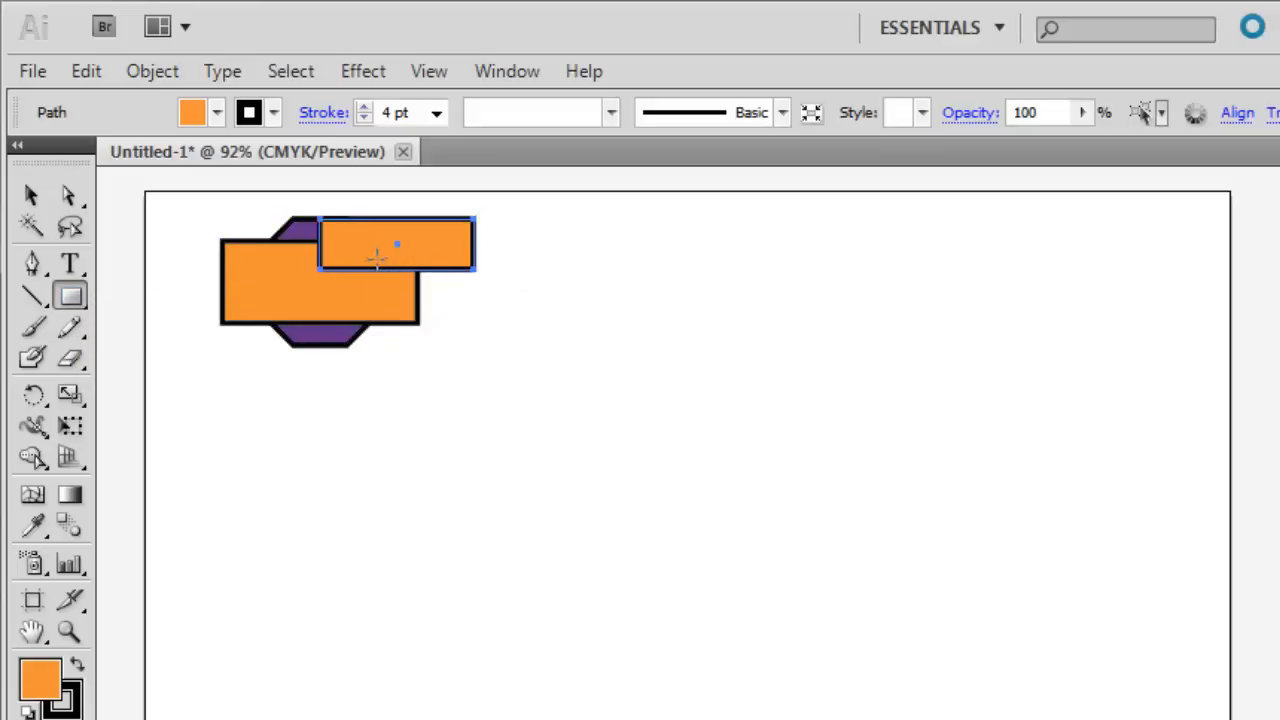
drag(383, 257, 475, 332)
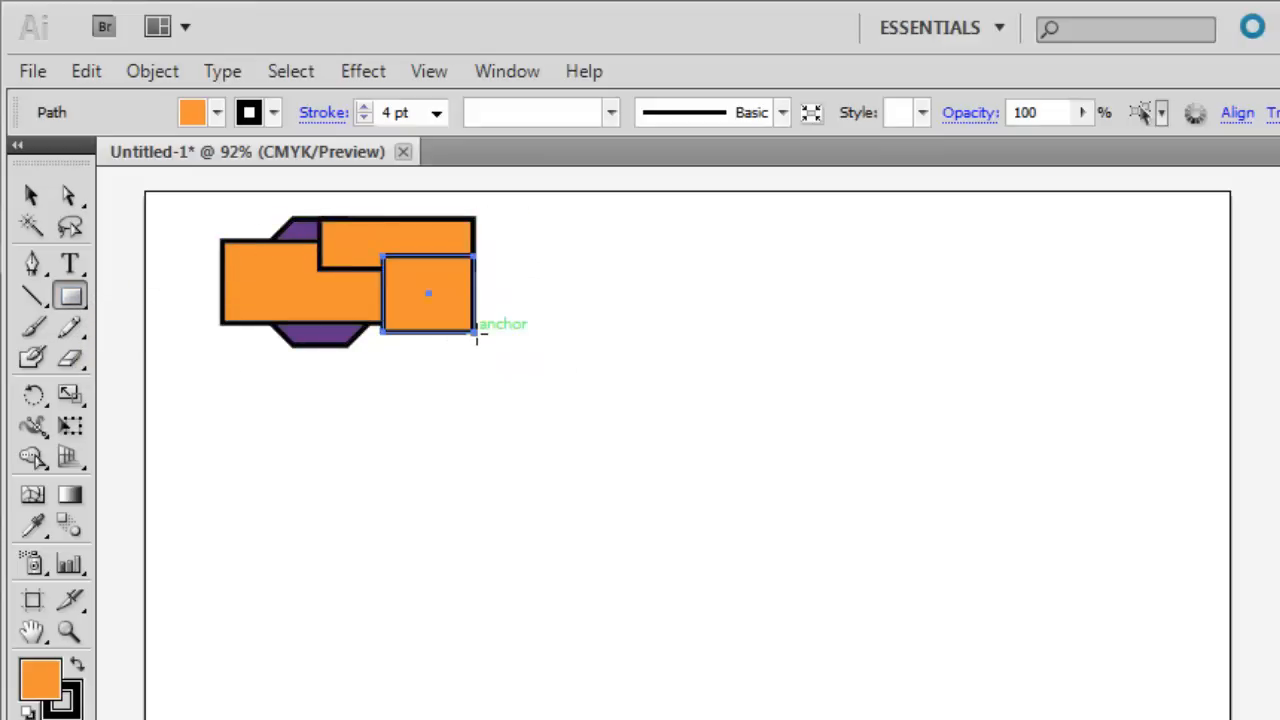
Delete the two extra rectangles, keeping only the octagon and the large rectangle.
click(31, 196)
shift+click(352, 270)
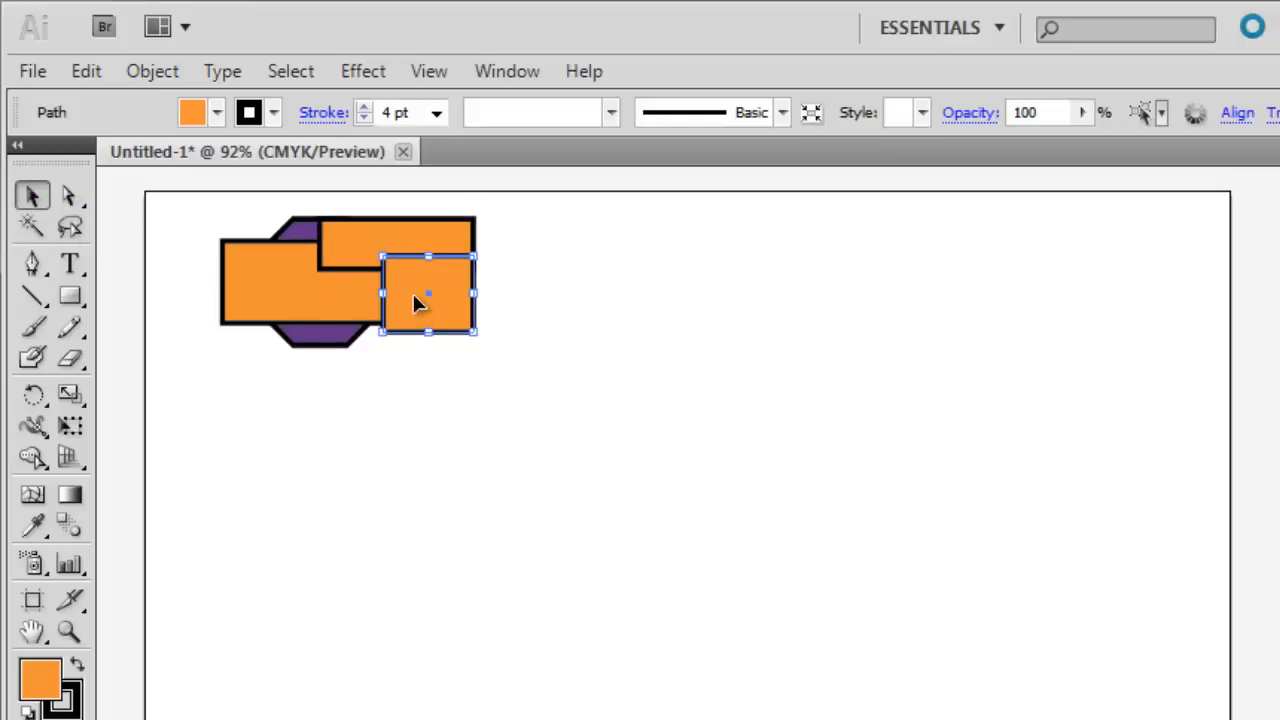
key(Delete)
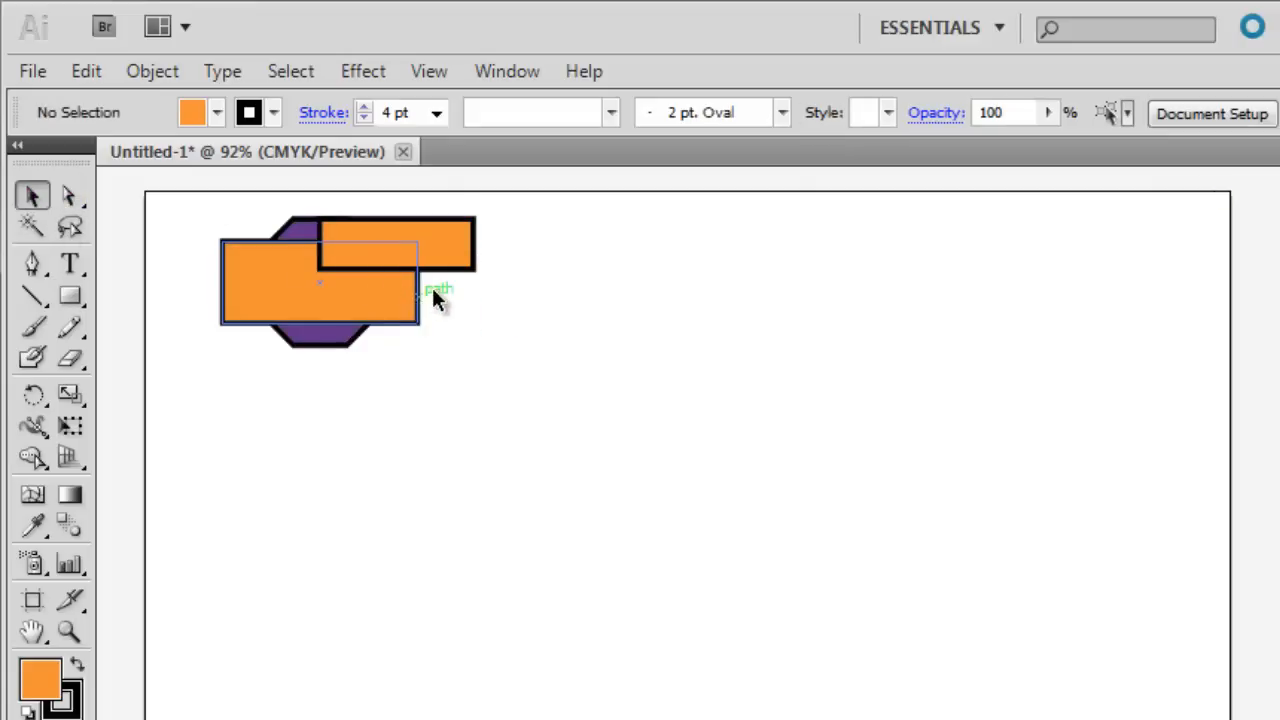
click(439, 242)
key(Delete)
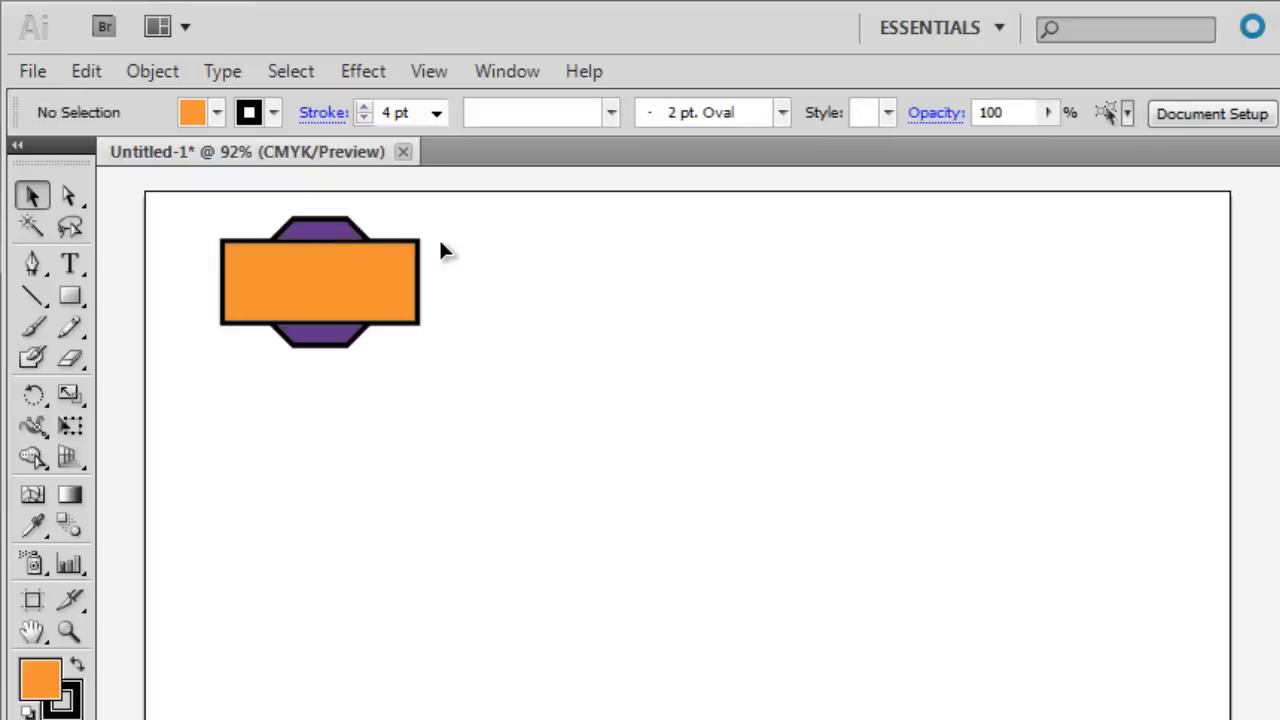
Select the purple octagon and the orange rectangle together and display the Pathfinder options.
click(342, 229)
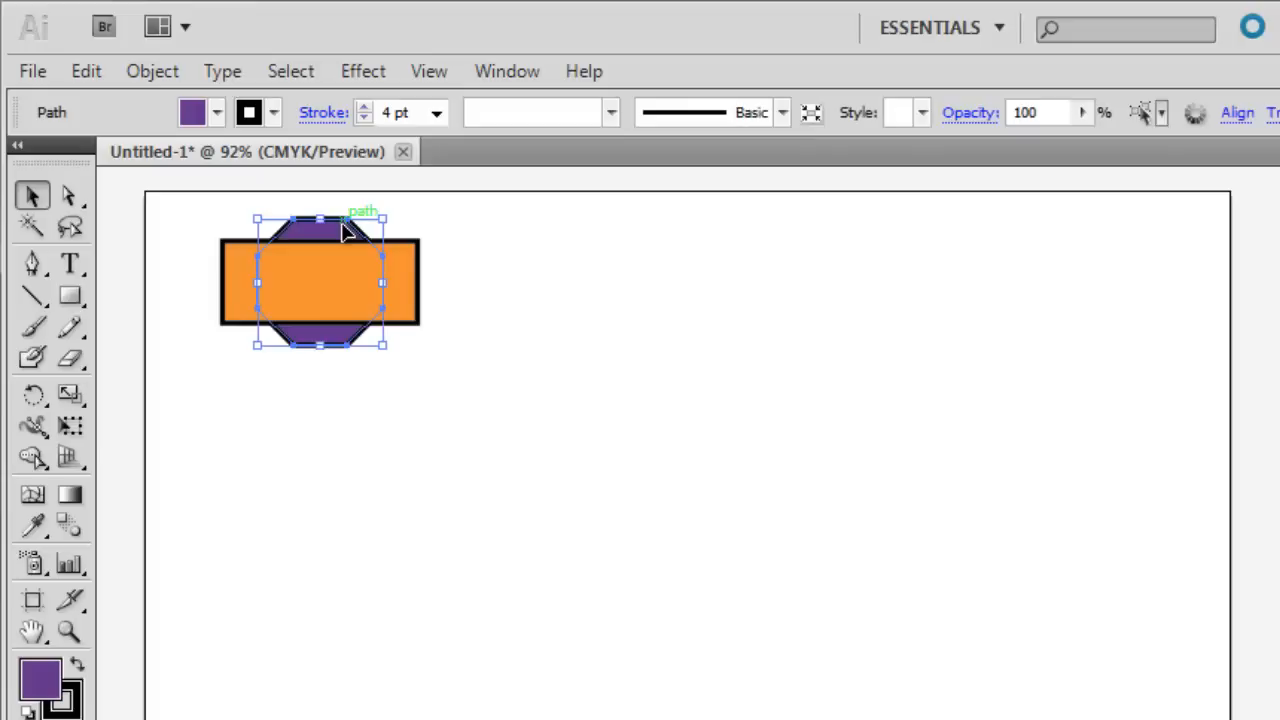
shift+click(404, 290)
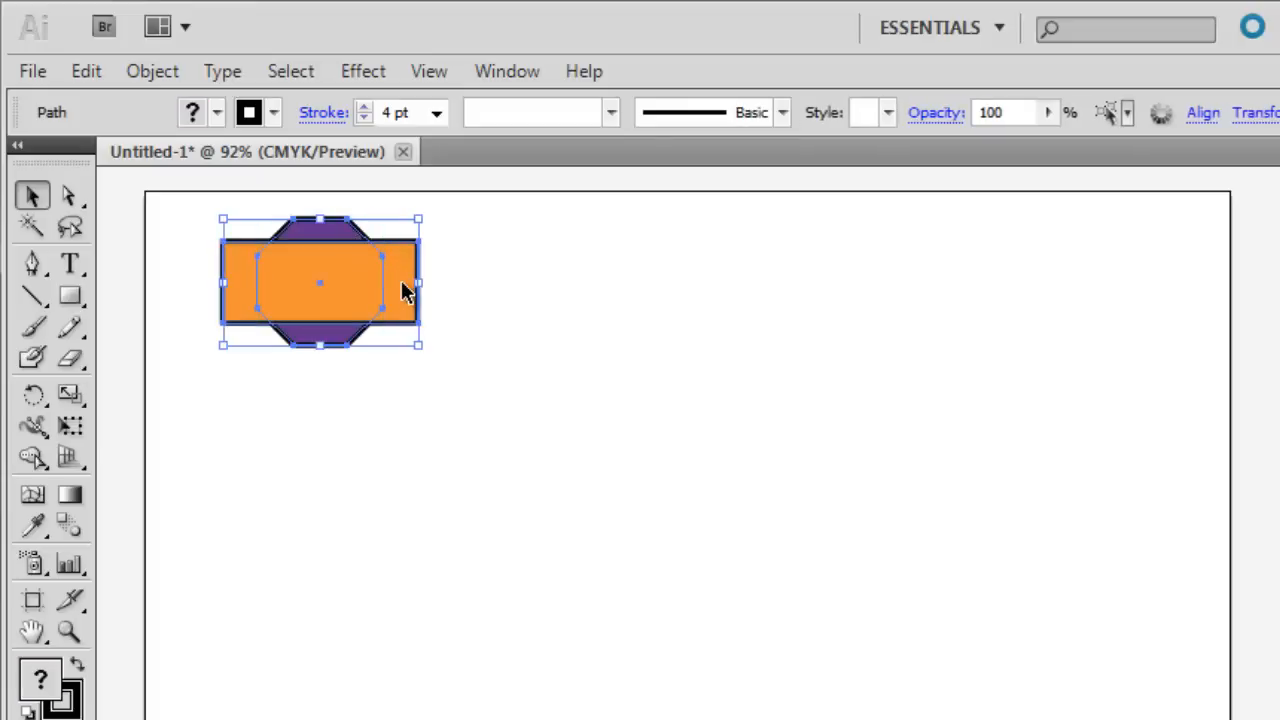
click(455, 335)
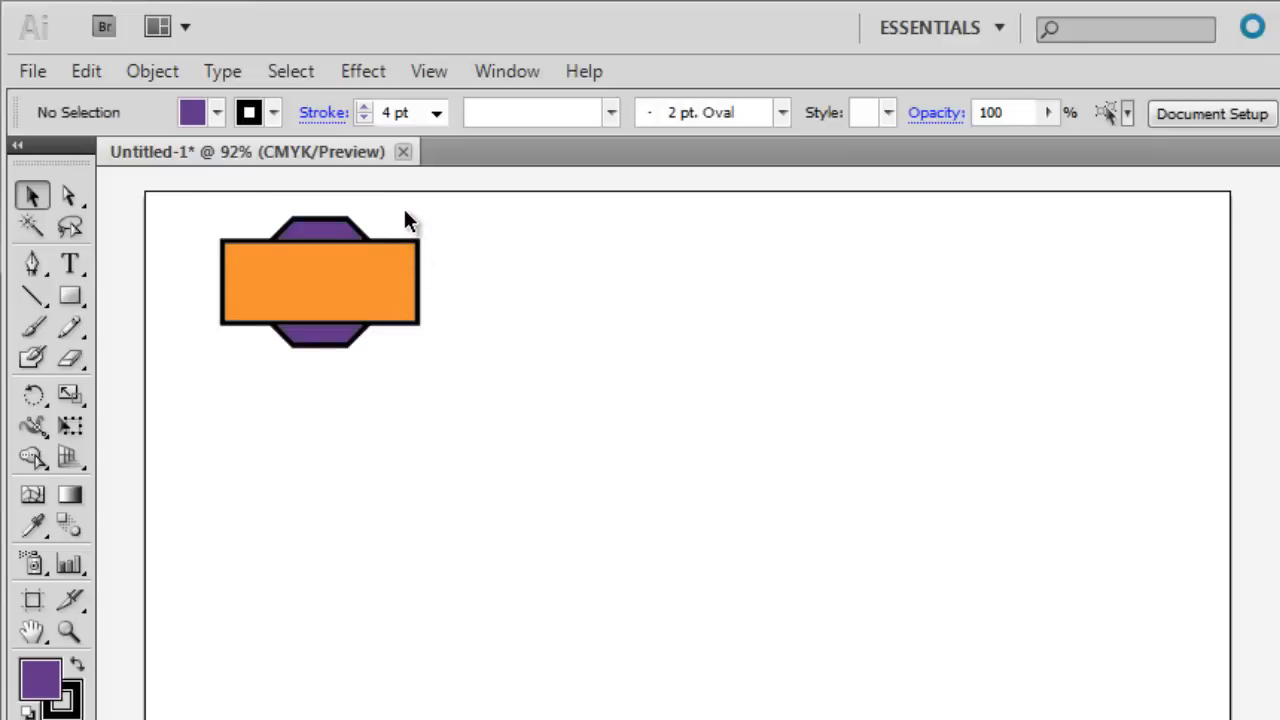
drag(405, 209, 293, 302)
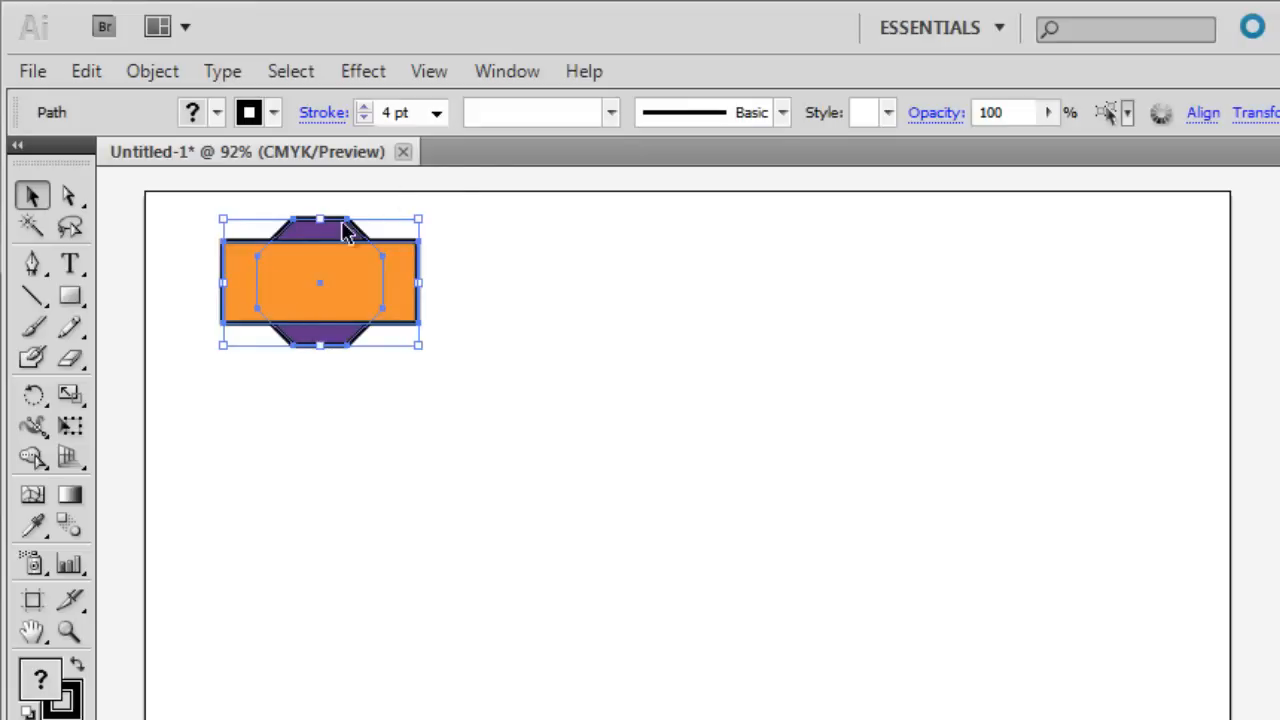
click(504, 73)
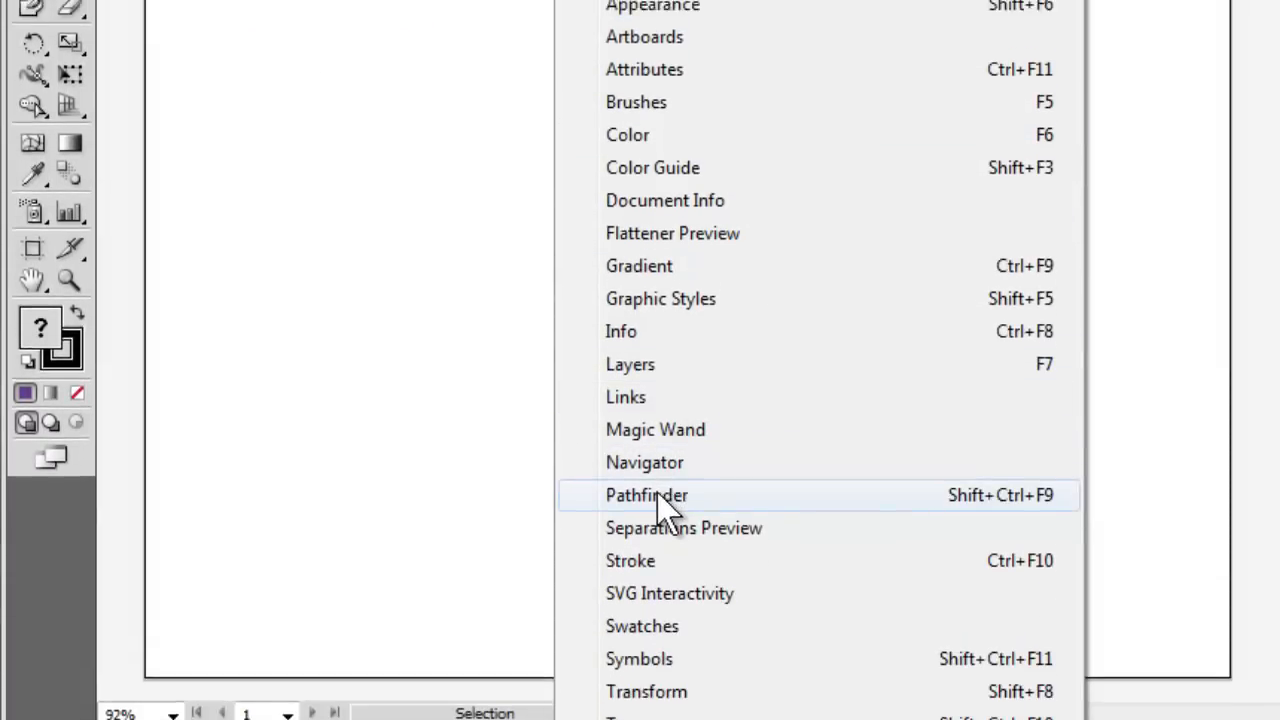
click(660, 483)
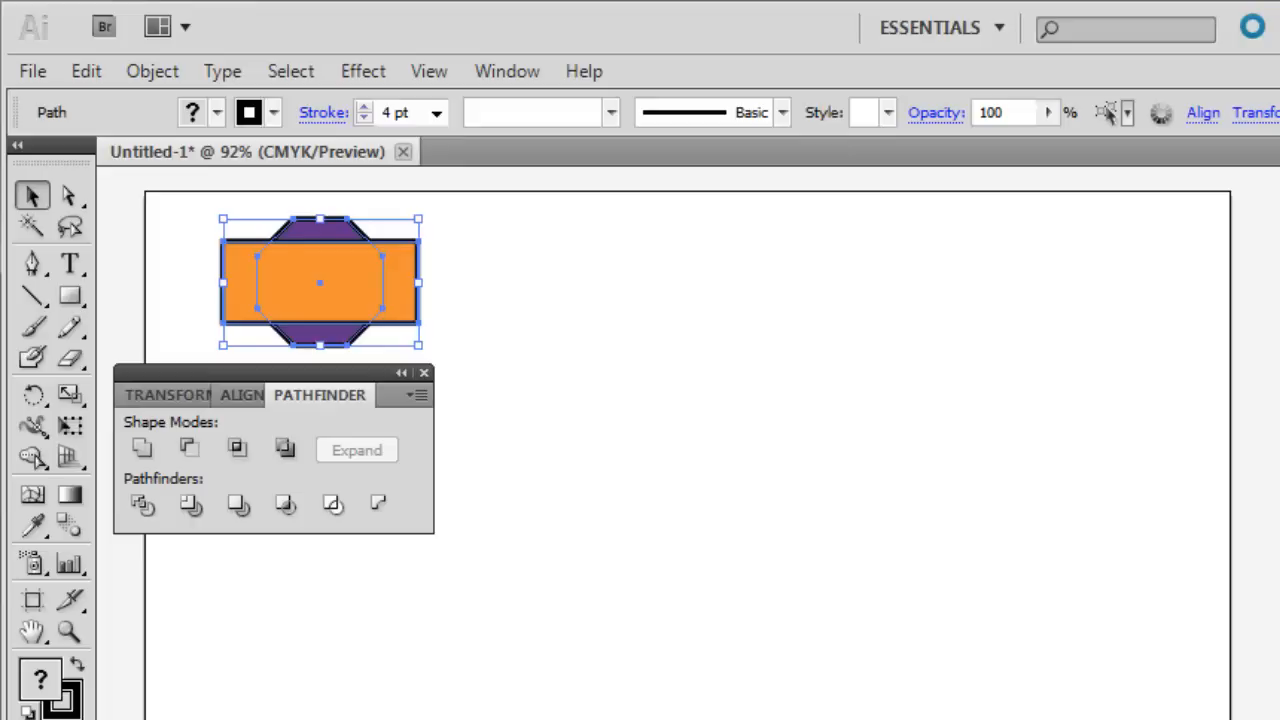
Try uniting the two shapes with the orange rectangle in front, undo the union and deselect the shapes.
click(141, 449)
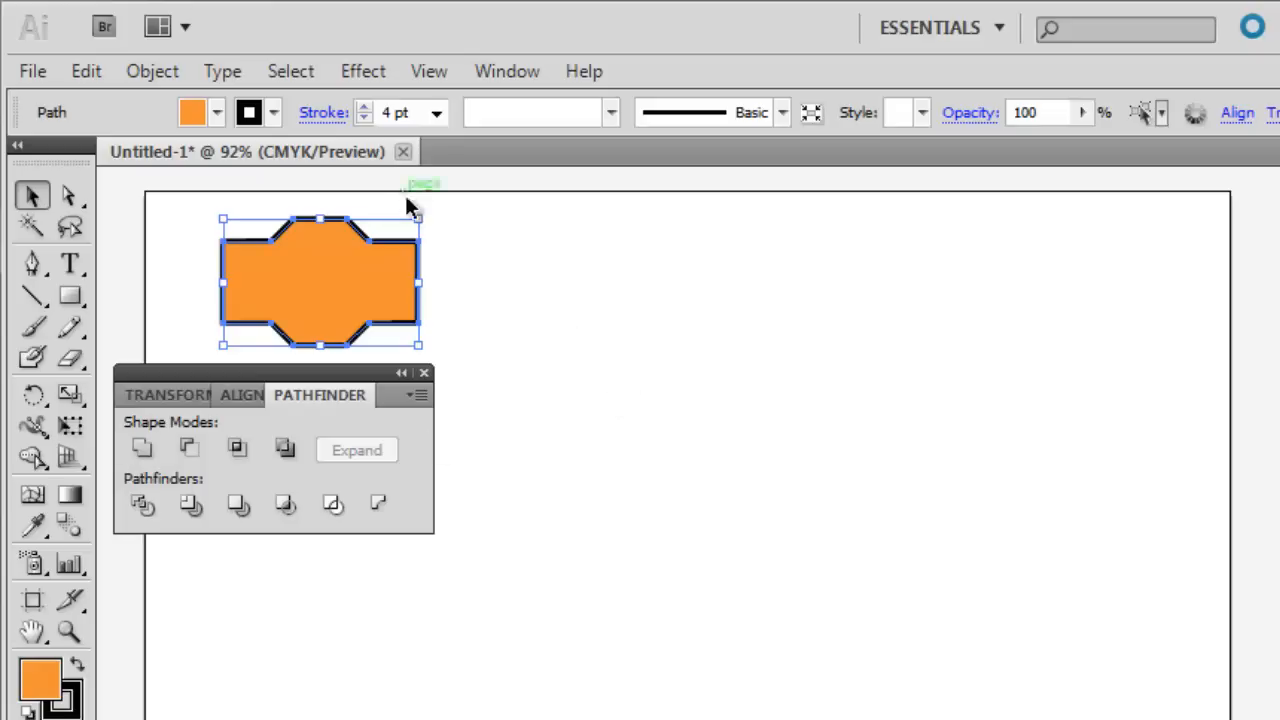
key(ctrl+z)
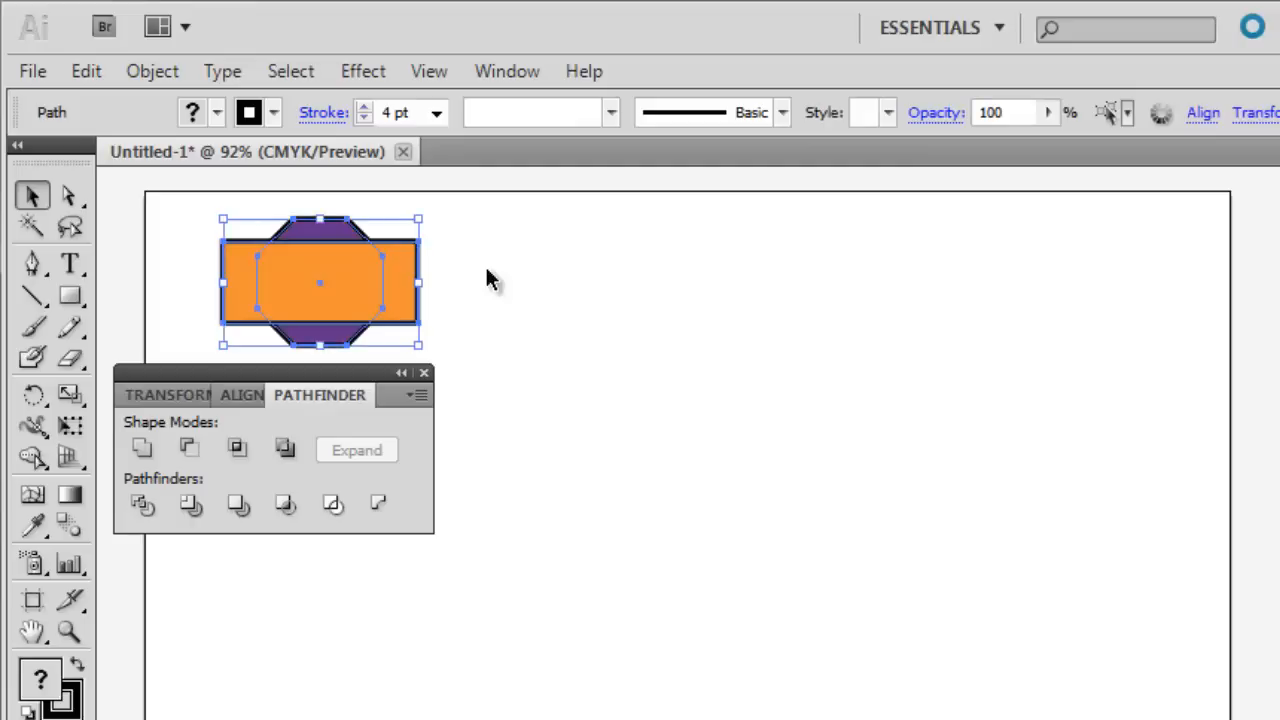
click(452, 280)
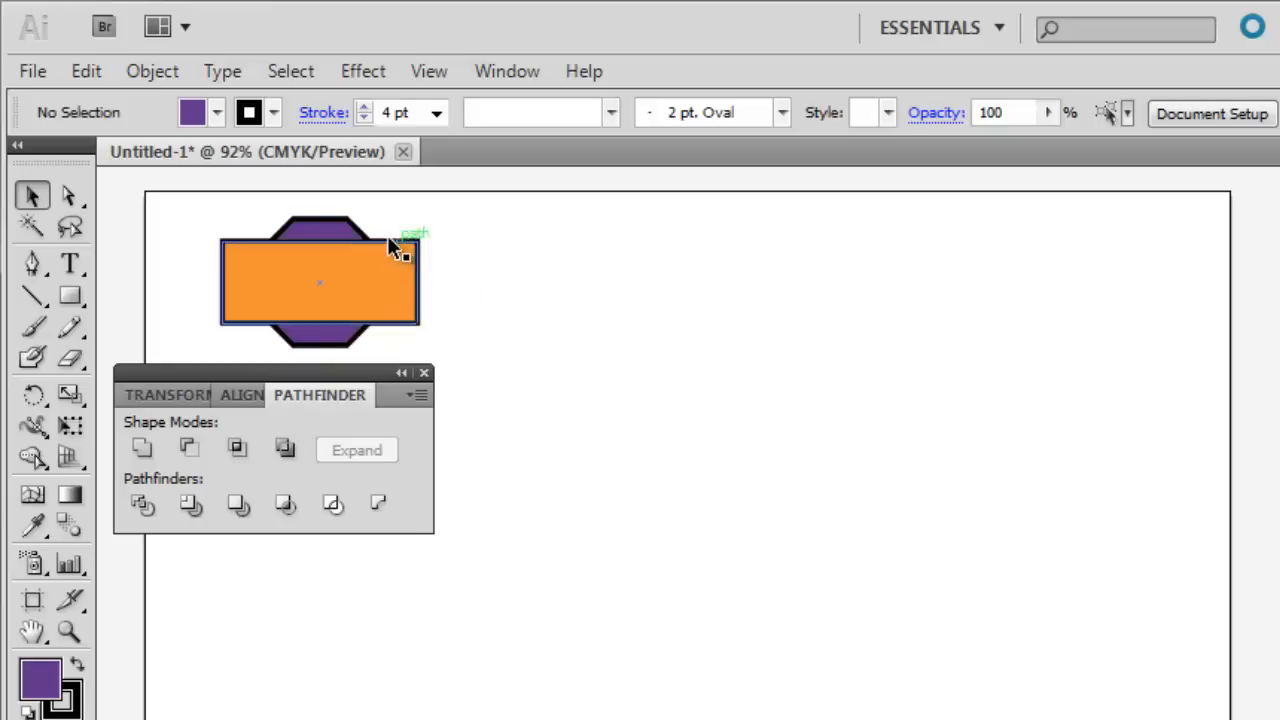
Bring the purple octagon to the front and unite it with the rectangle using Pathfinder's Unite.
click(330, 233)
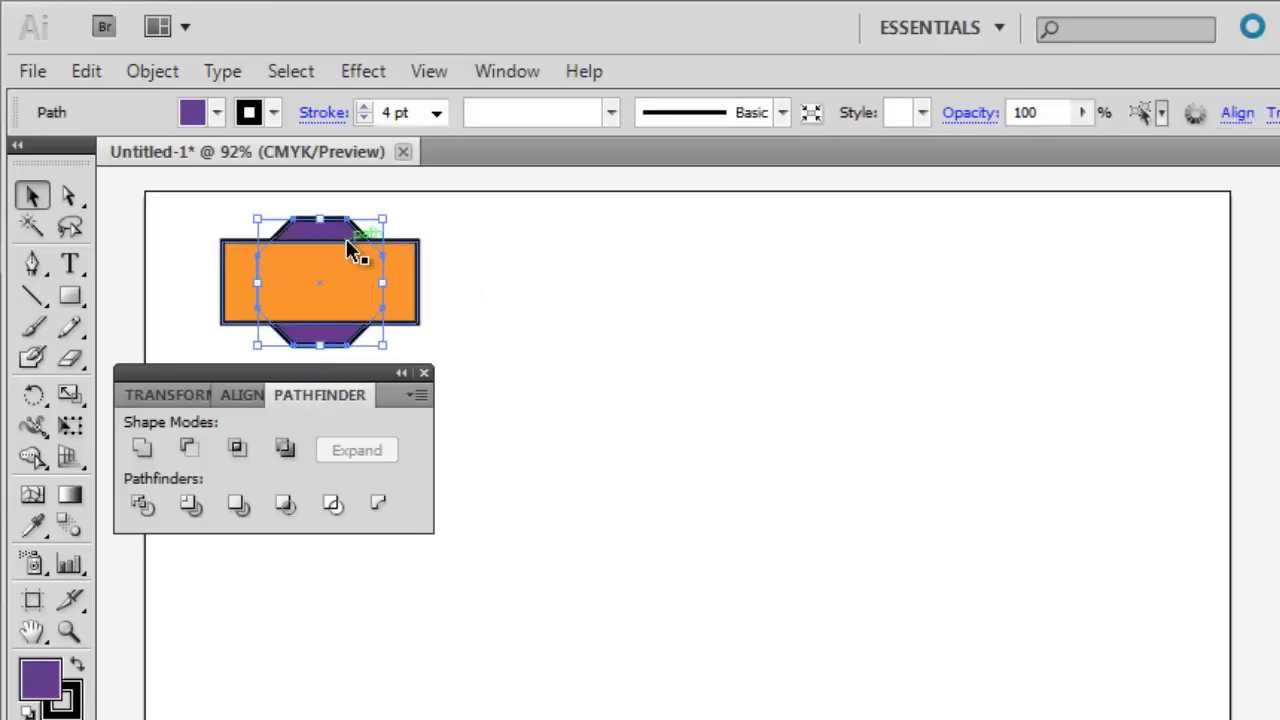
click(150, 72)
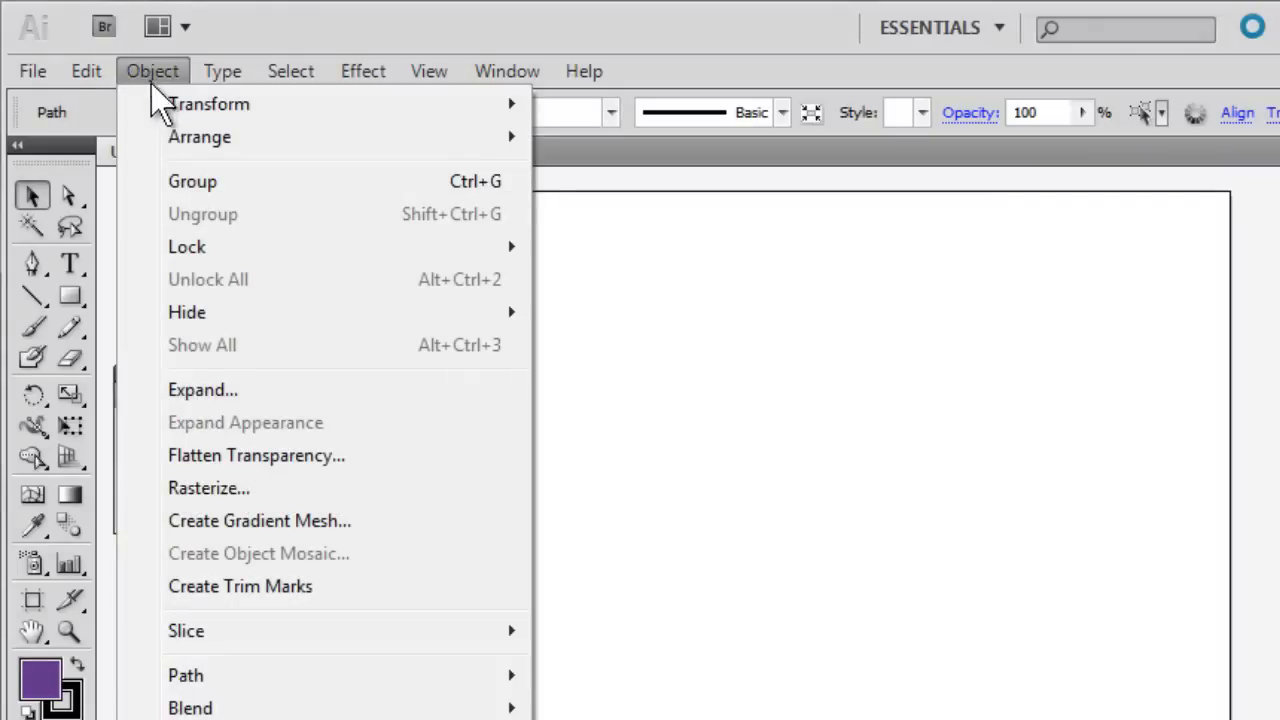
mouse_move(183, 135)
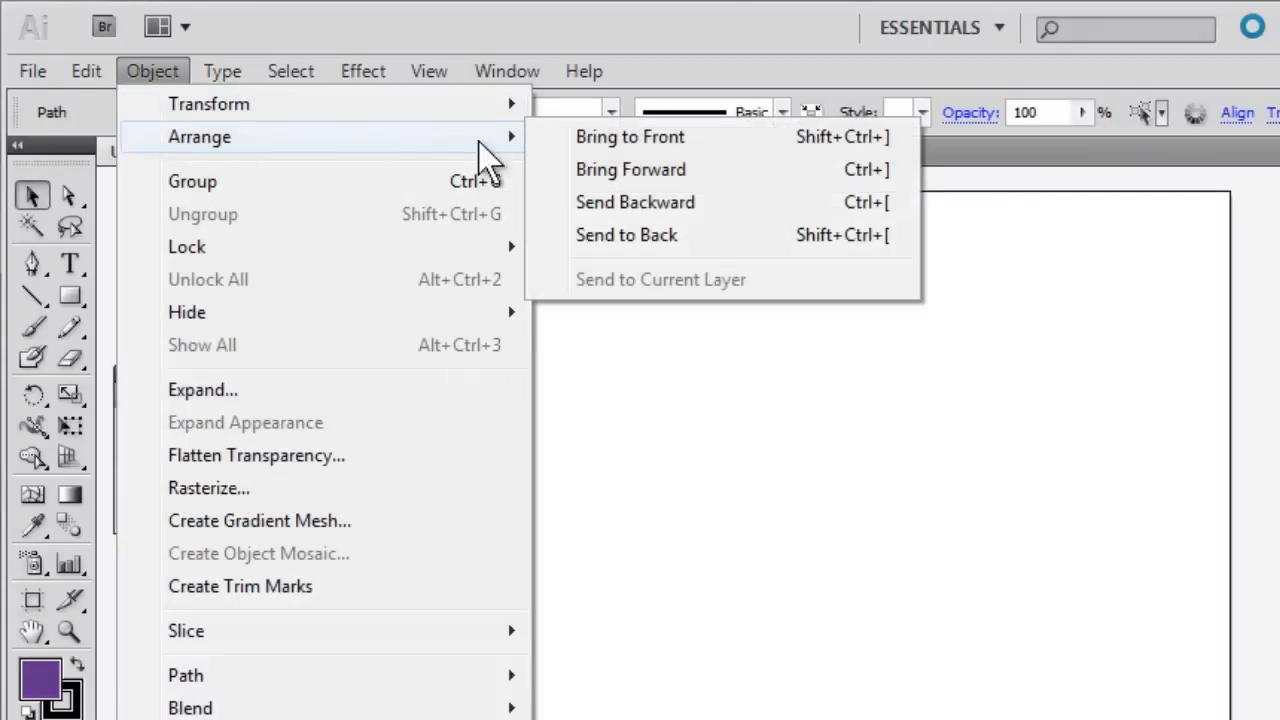
click(592, 138)
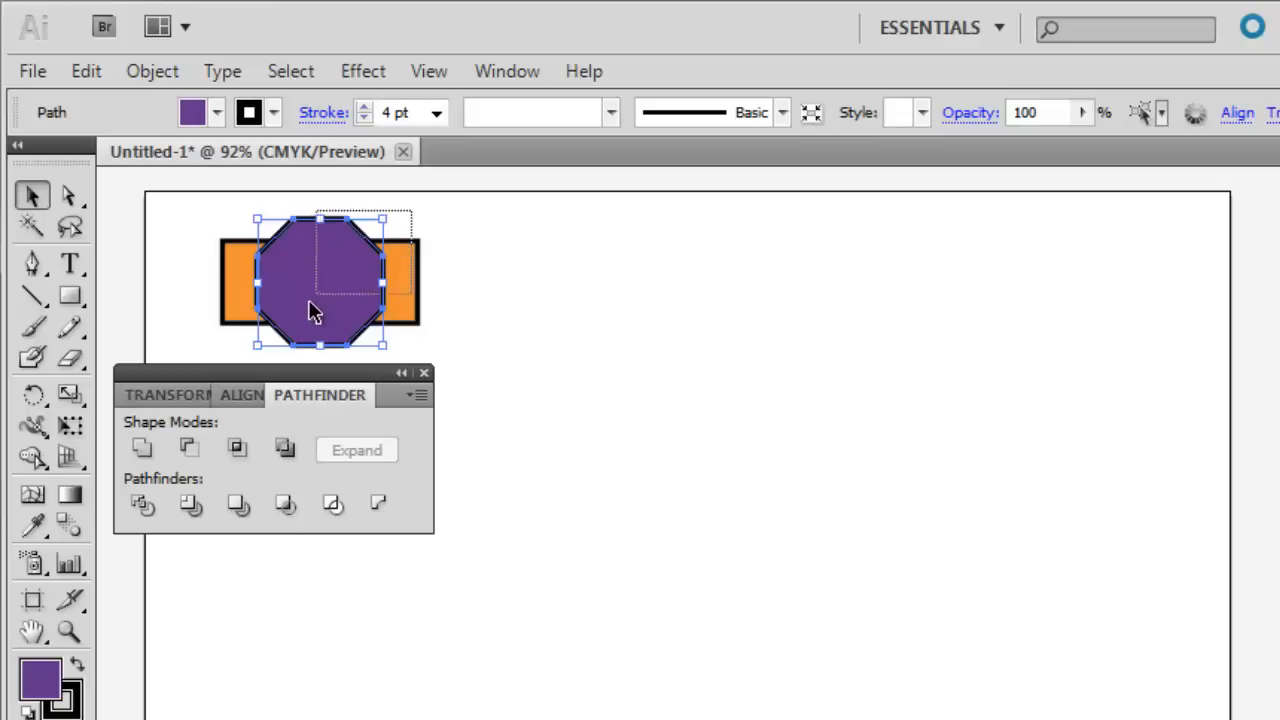
key(ctrl+a)
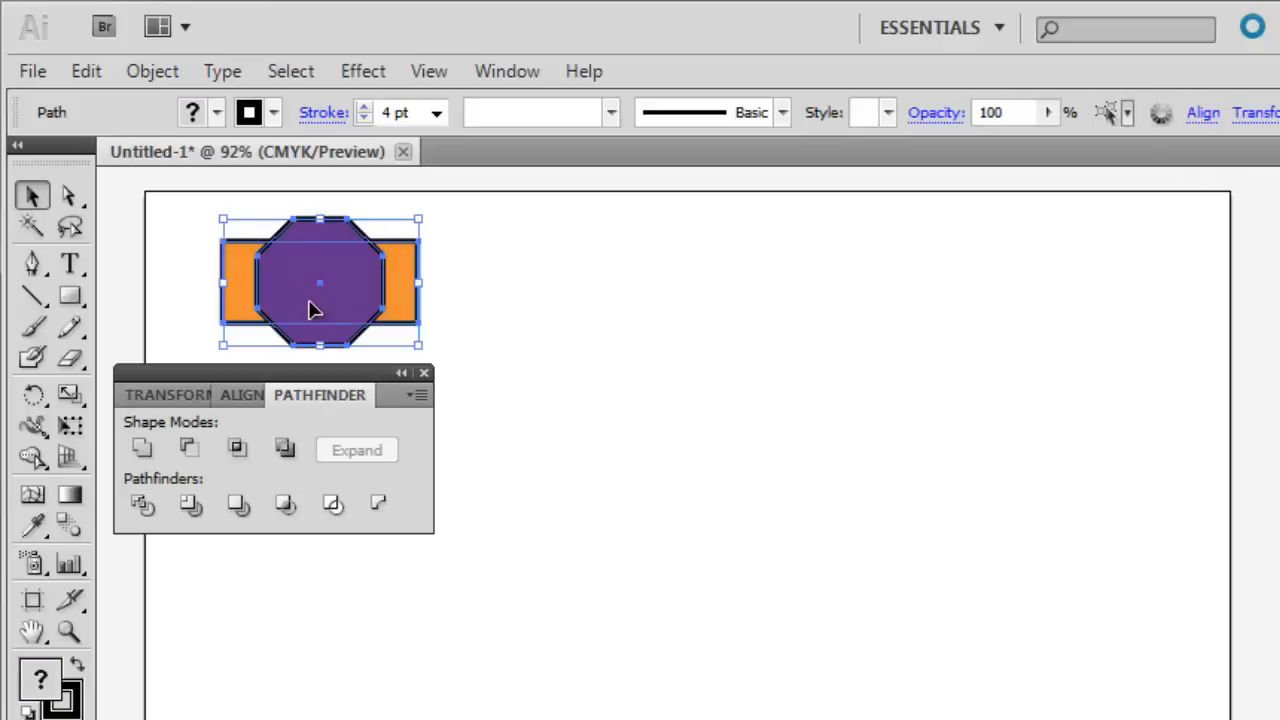
click(142, 451)
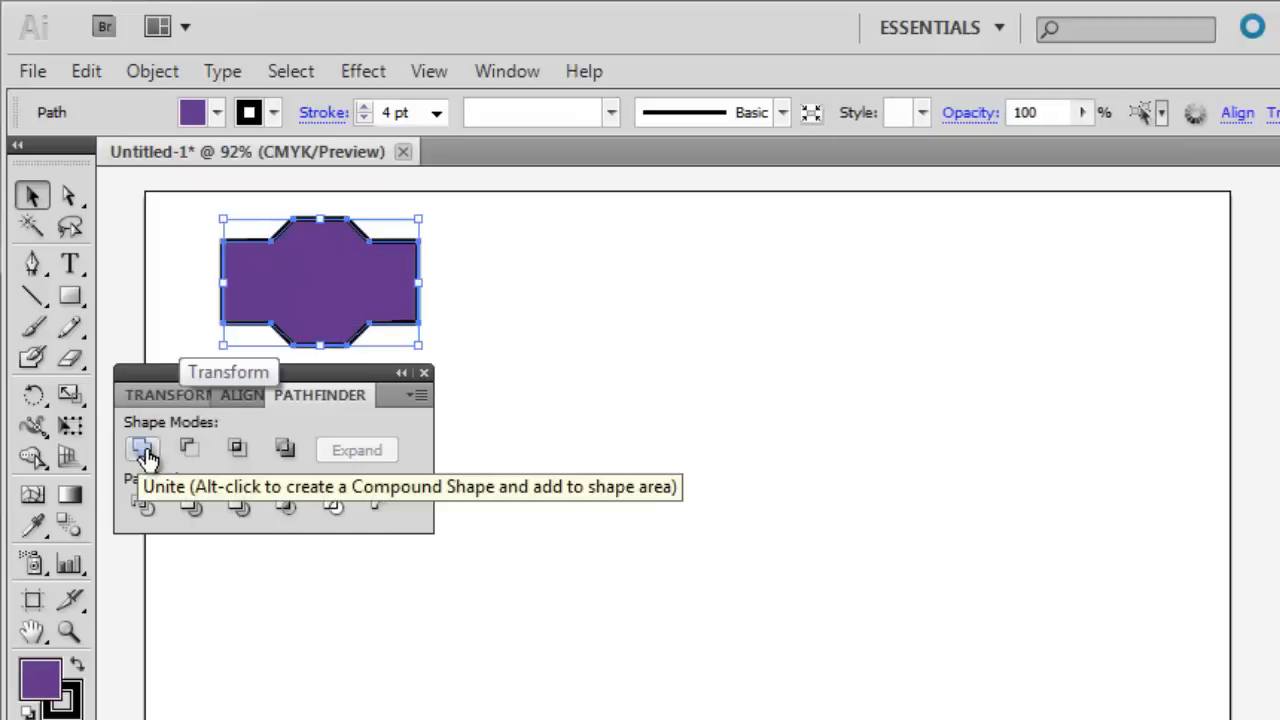
Move the united purple shape down the artboard and draw a purple circle in the cleared space above it.
click(161, 318)
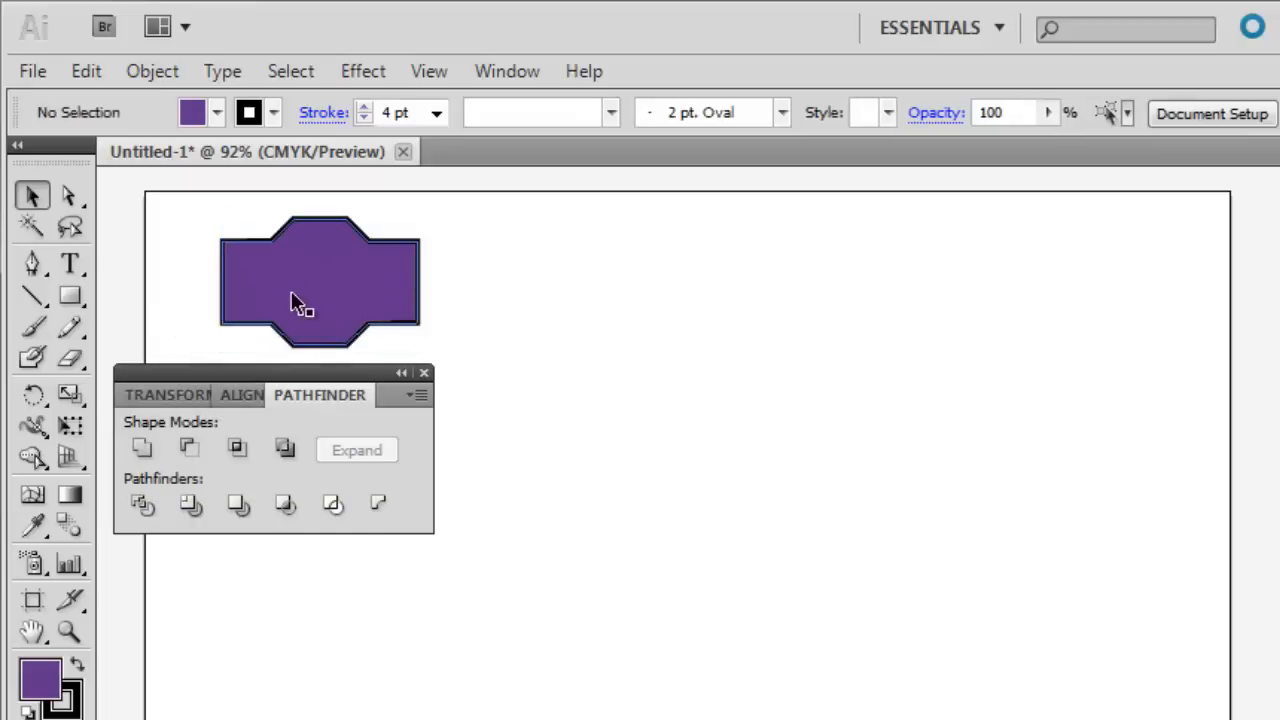
drag(318, 290, 279, 640)
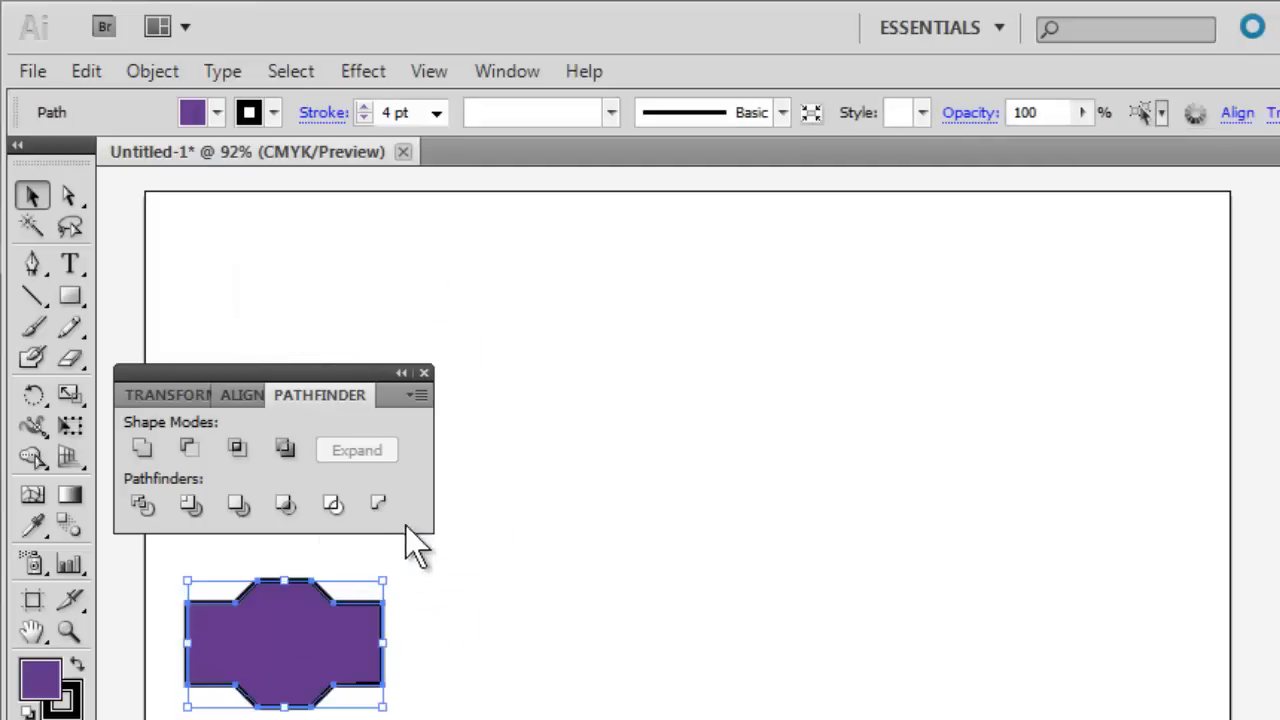
click(71, 297)
drag(72, 294, 166, 365)
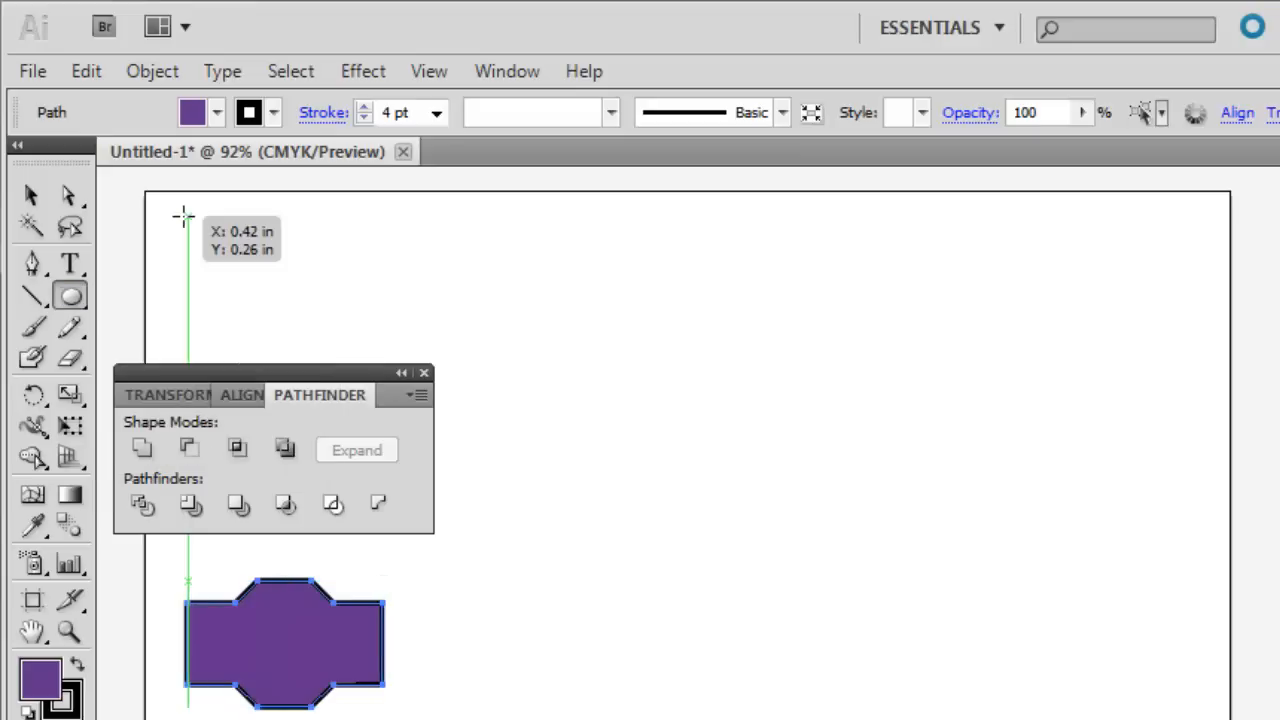
drag(185, 215, 305, 350)
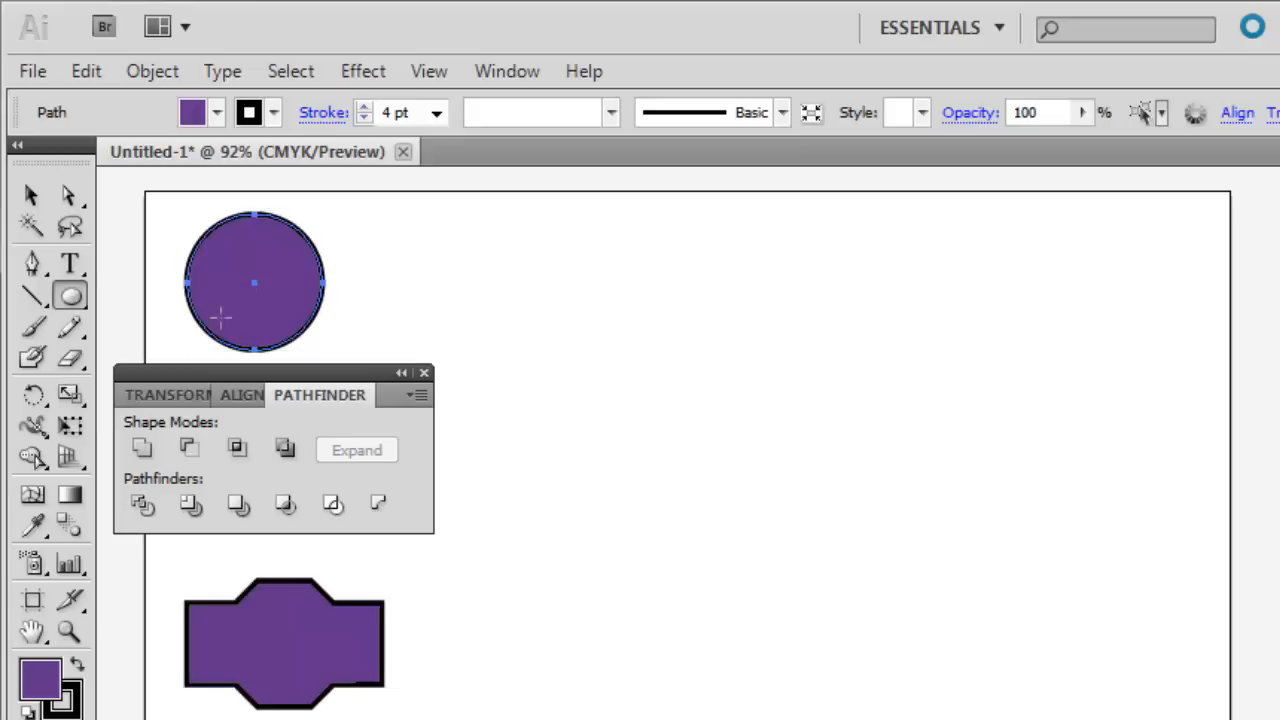
Duplicate the purple circle to its right, and shift the united shape and the Pathfinder options further down to clear space.
click(35, 196)
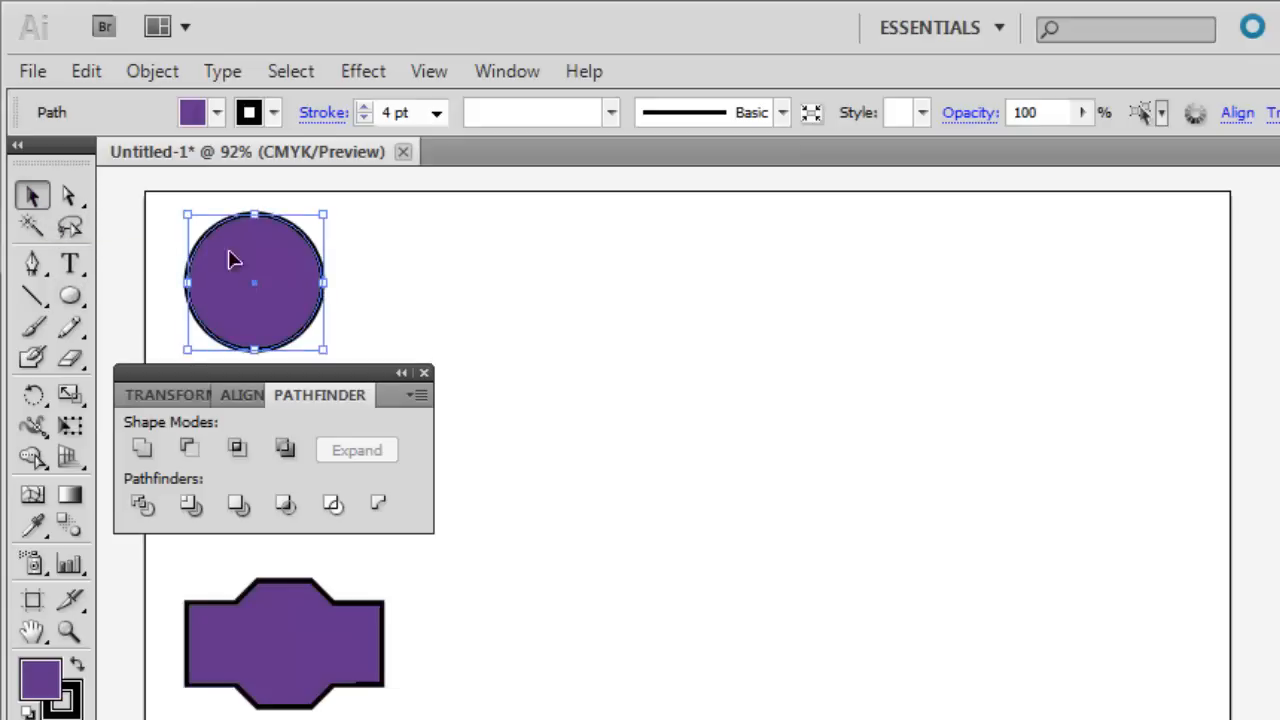
key(alt)
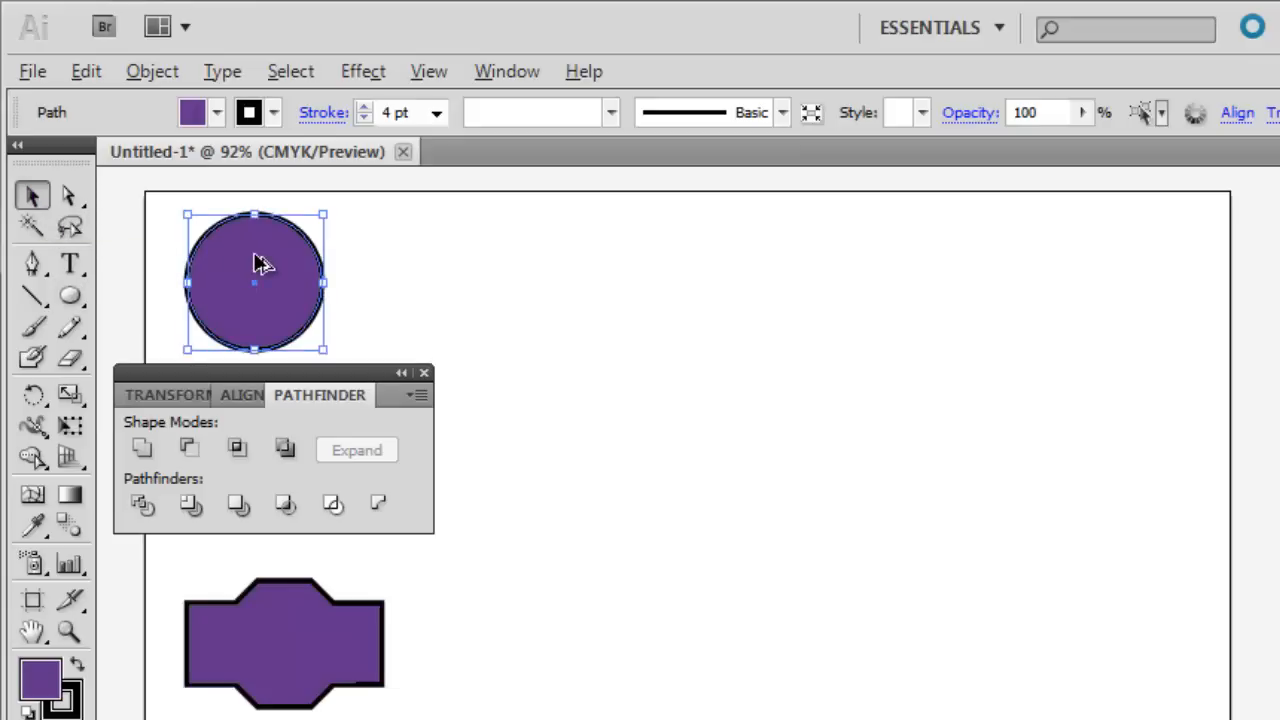
drag(256, 263, 418, 263)
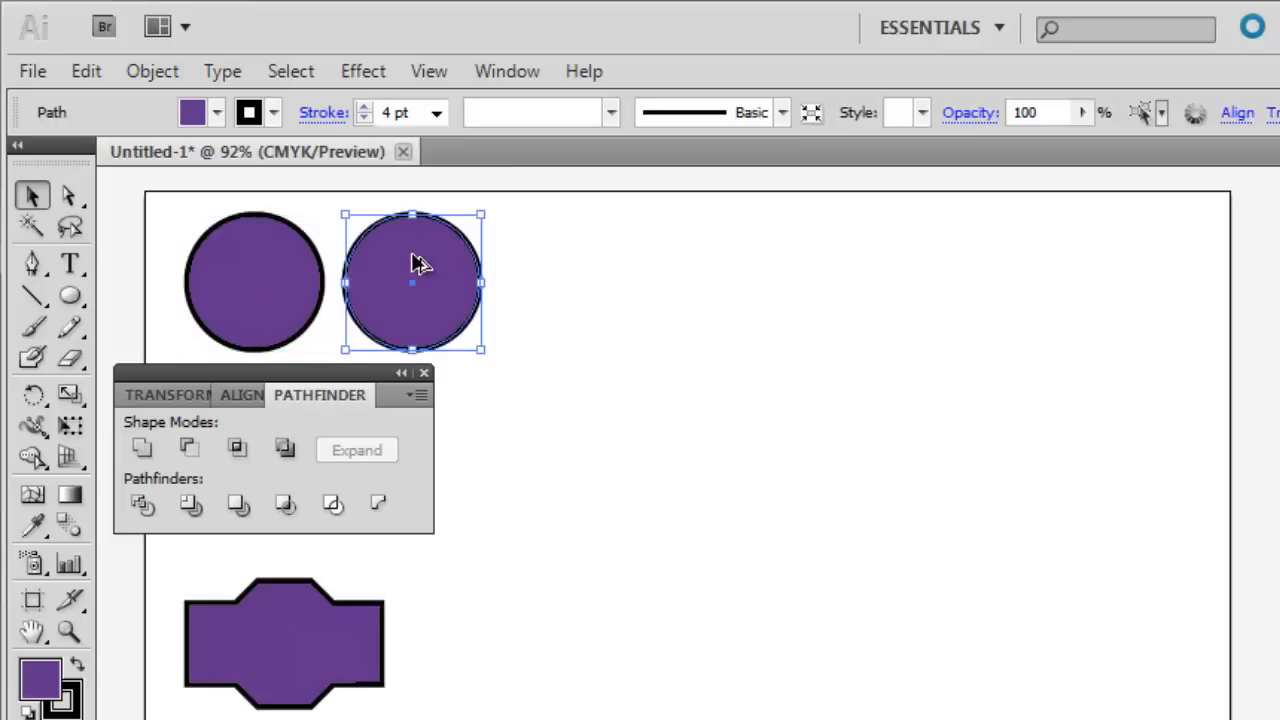
drag(286, 640, 286, 719)
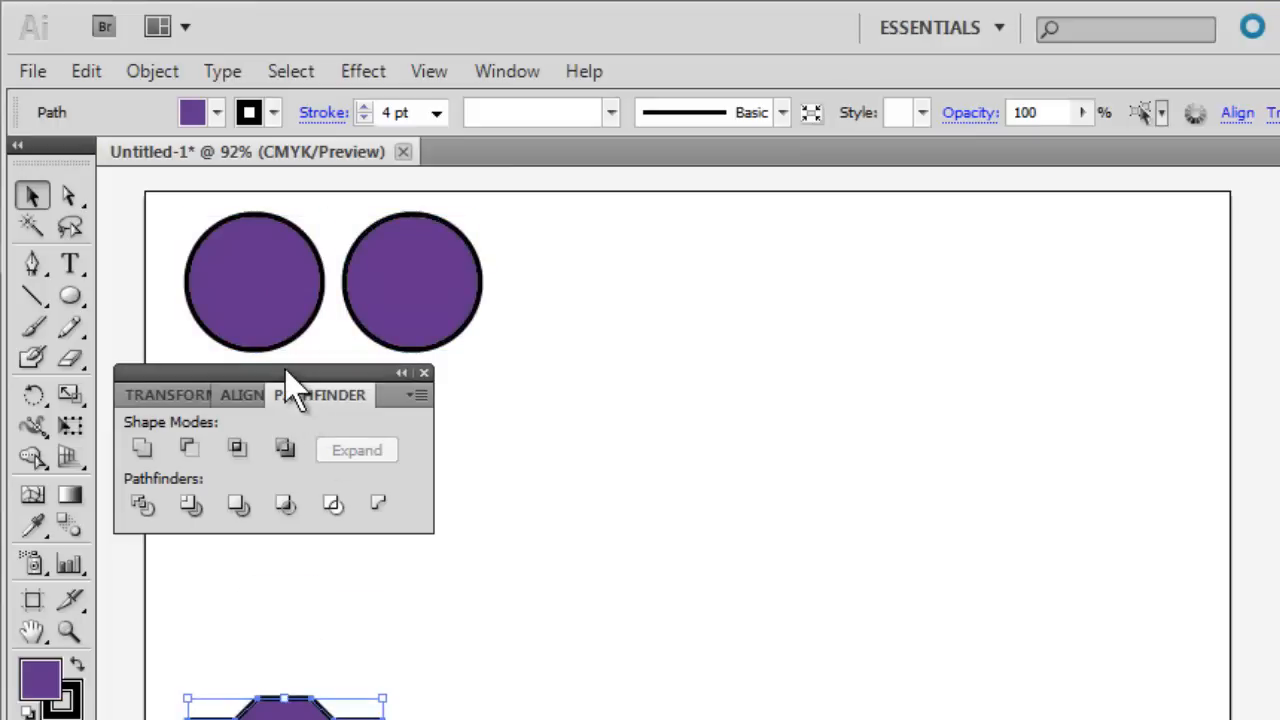
drag(287, 375, 289, 443)
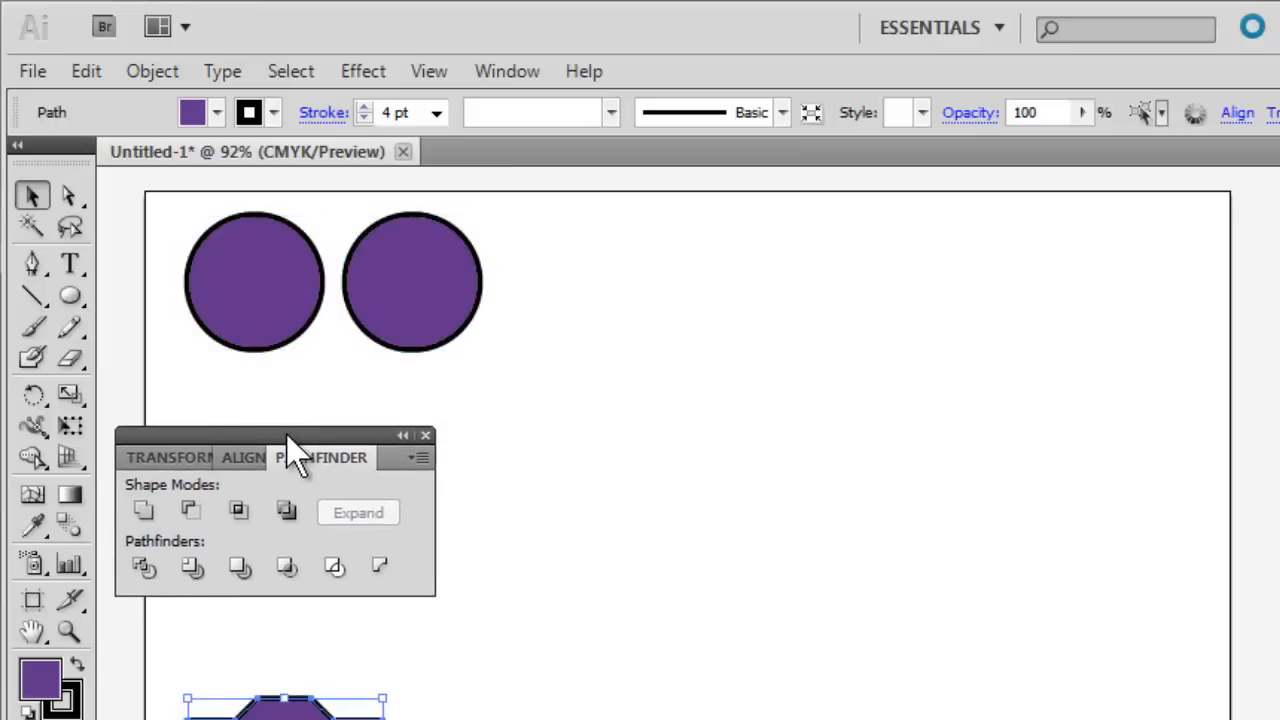
Fill the right-hand circle with bright blue.
click(398, 302)
click(217, 113)
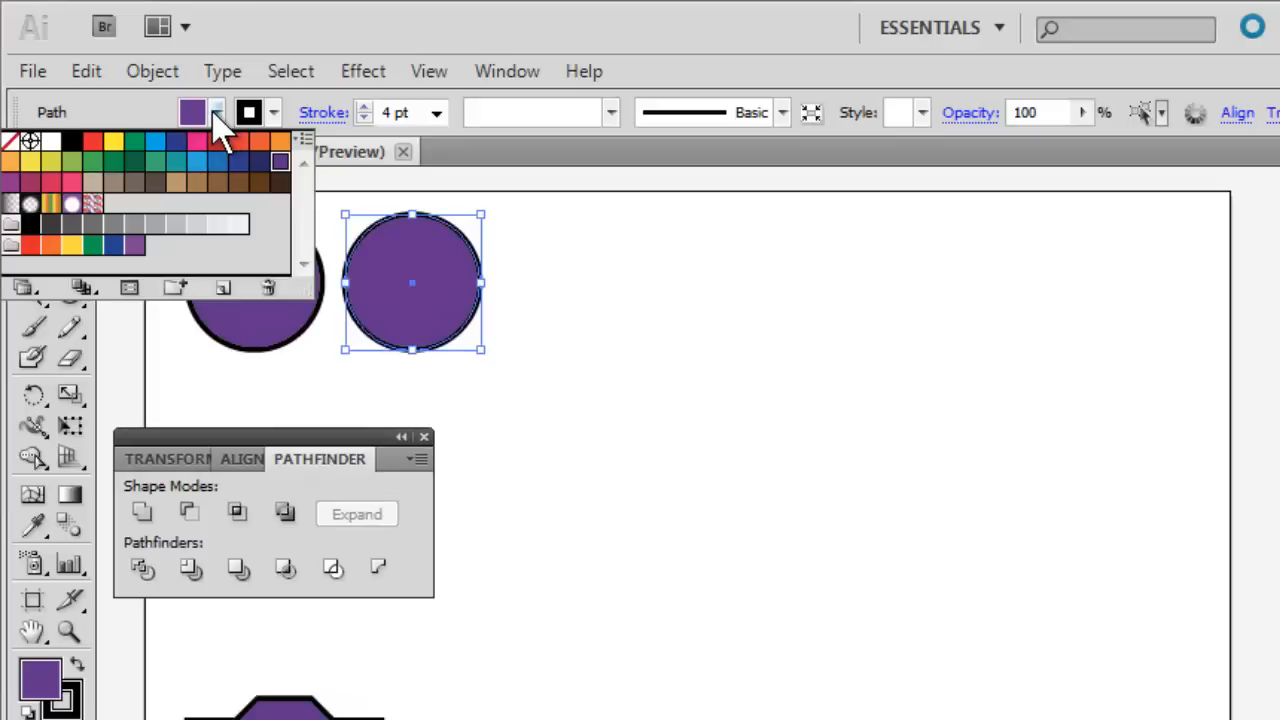
click(155, 141)
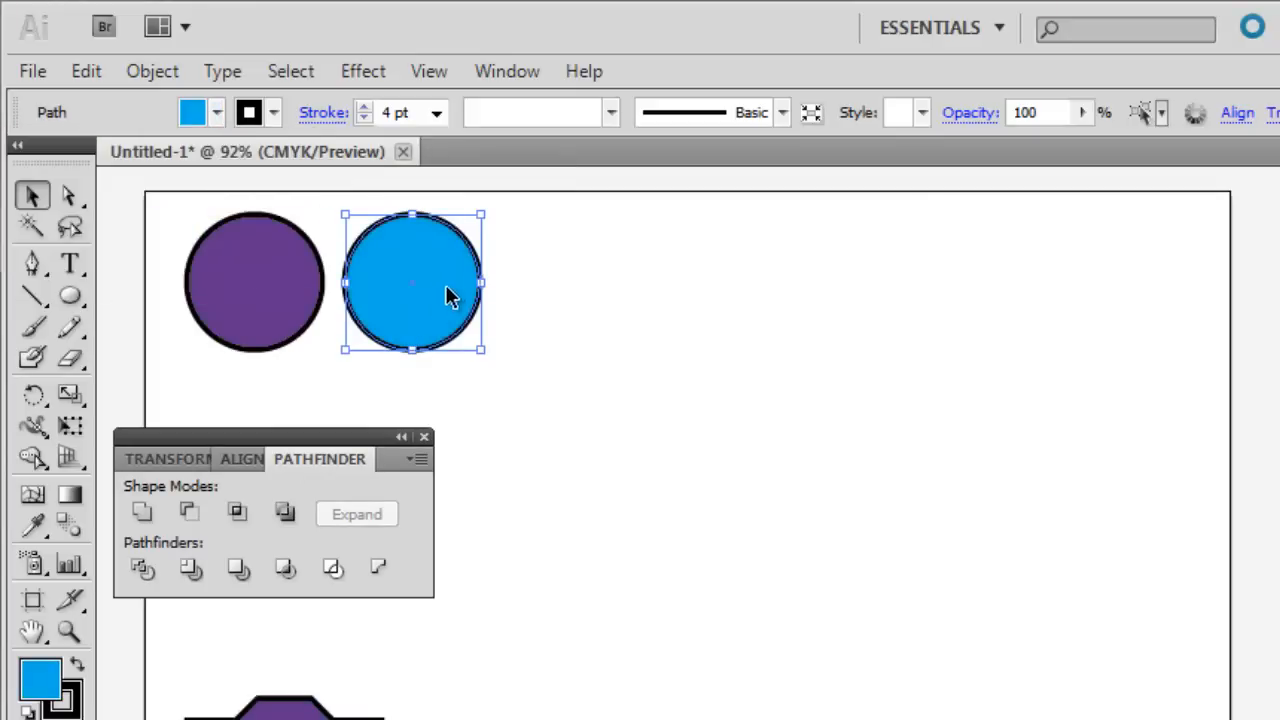
Overlap the blue and purple circles diagonally with blue in front, and move the pair near the artboard's upper-left corner.
drag(436, 308, 397, 357)
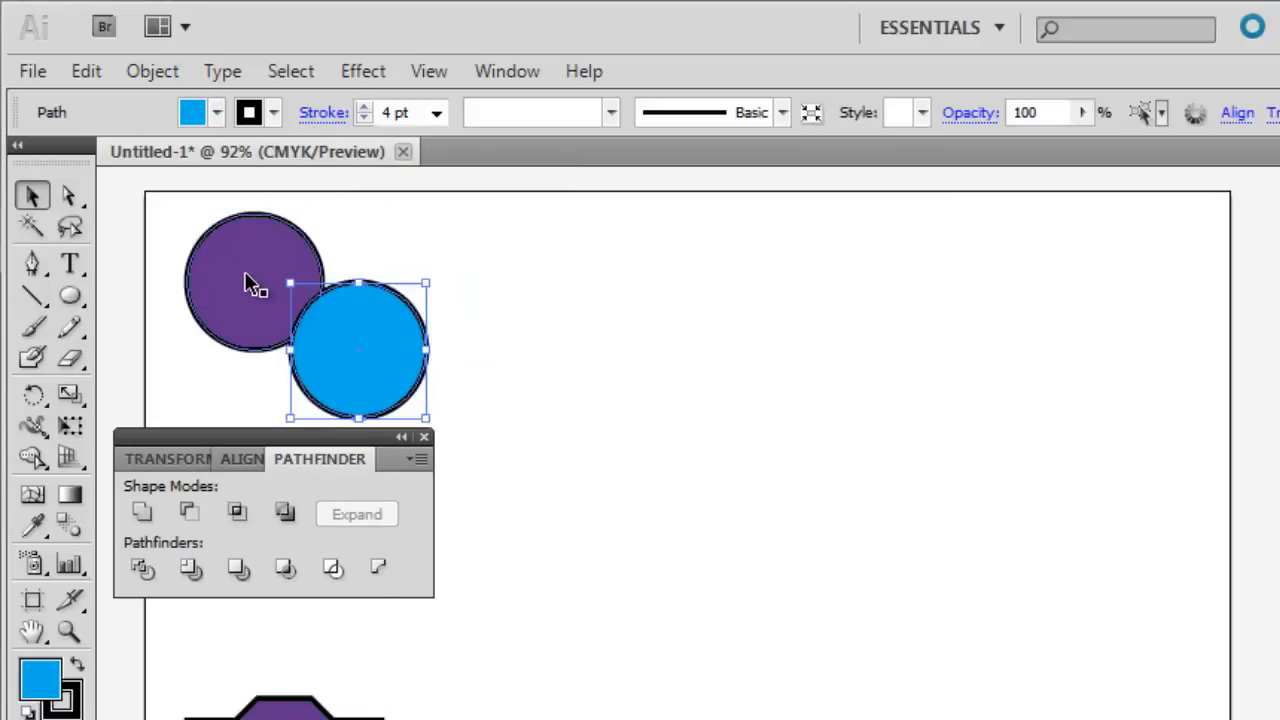
drag(251, 280, 311, 304)
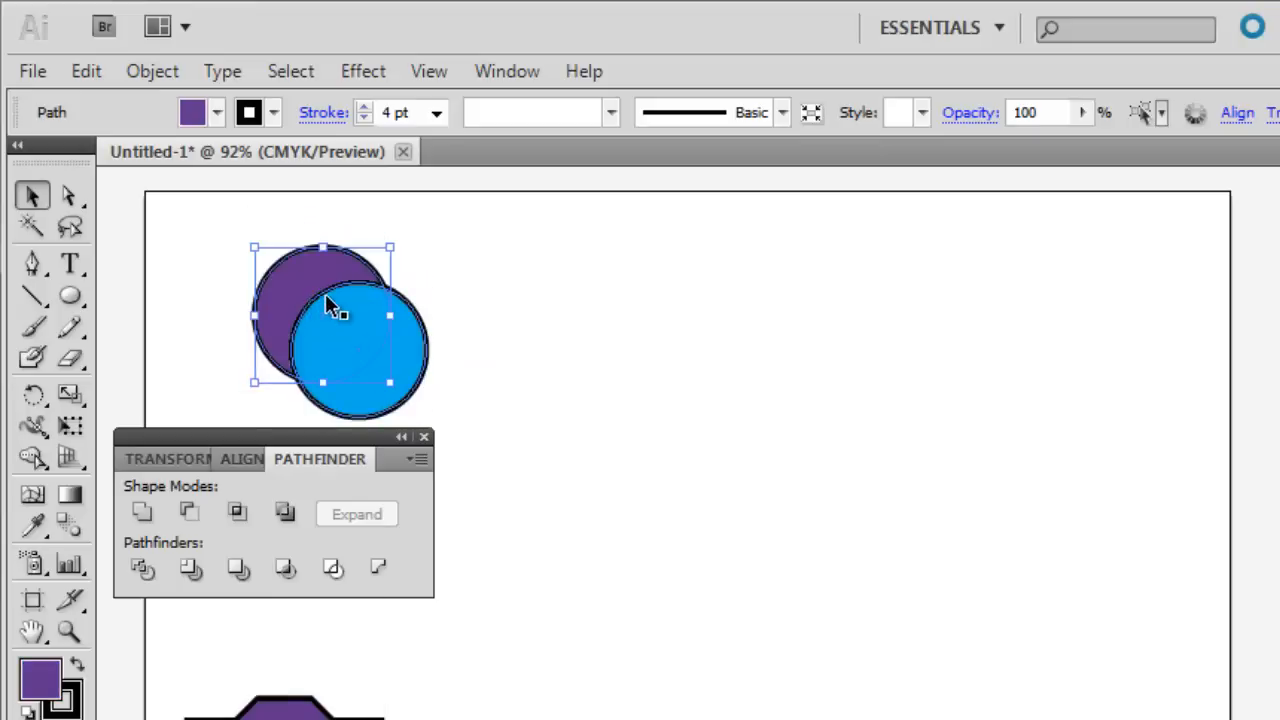
drag(417, 245, 291, 288)
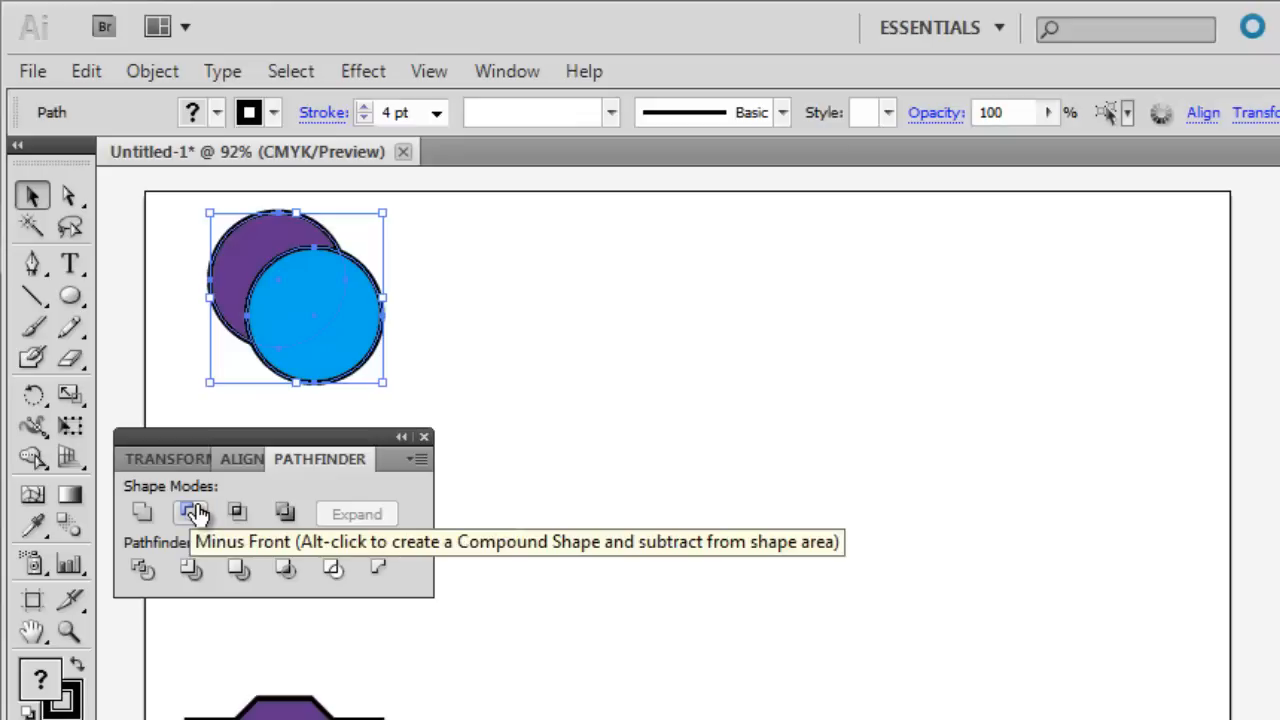
click(175, 316)
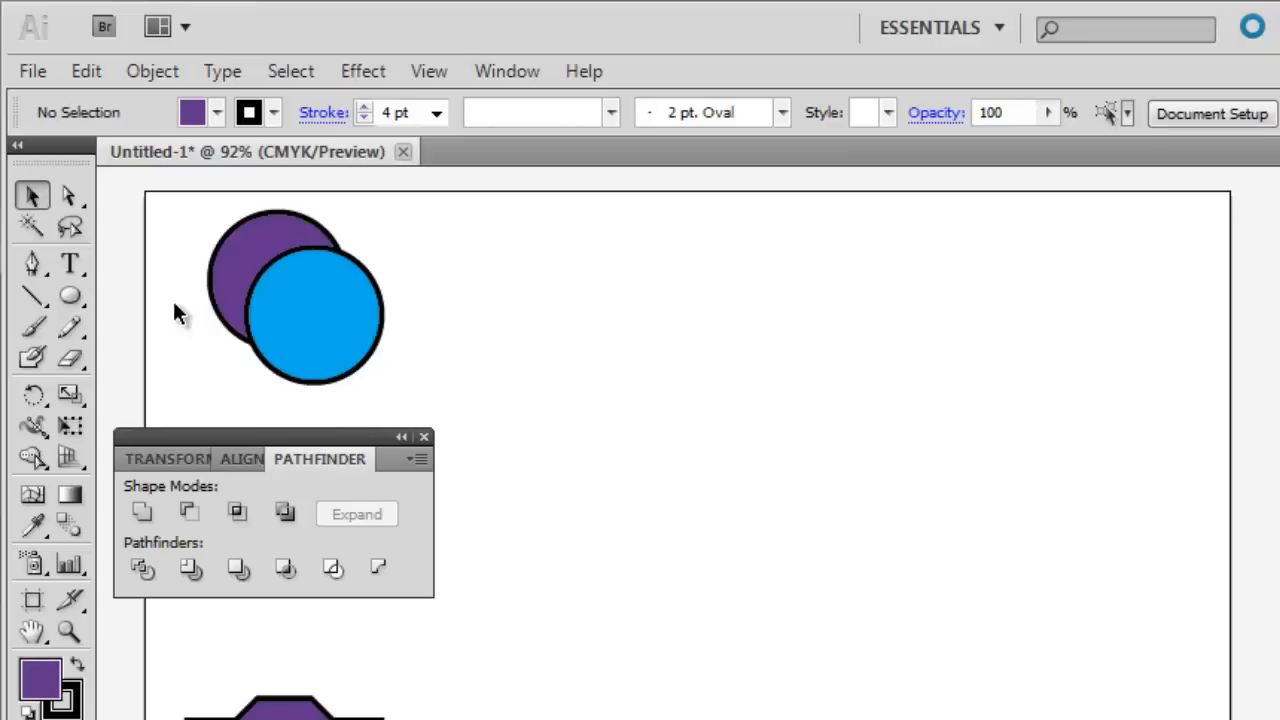
Bring the purple circle to the front and cut it out of the blue circle using Pathfinder's Minus Front.
click(236, 270)
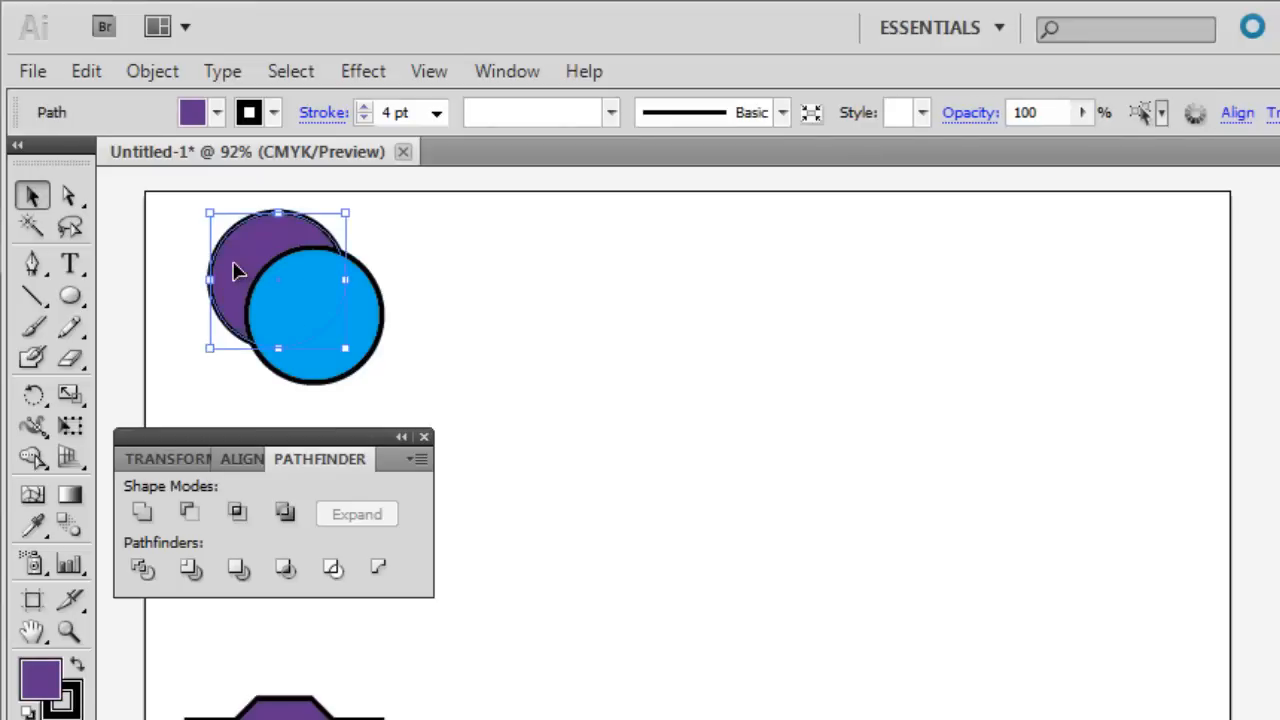
click(155, 71)
mouse_move(164, 134)
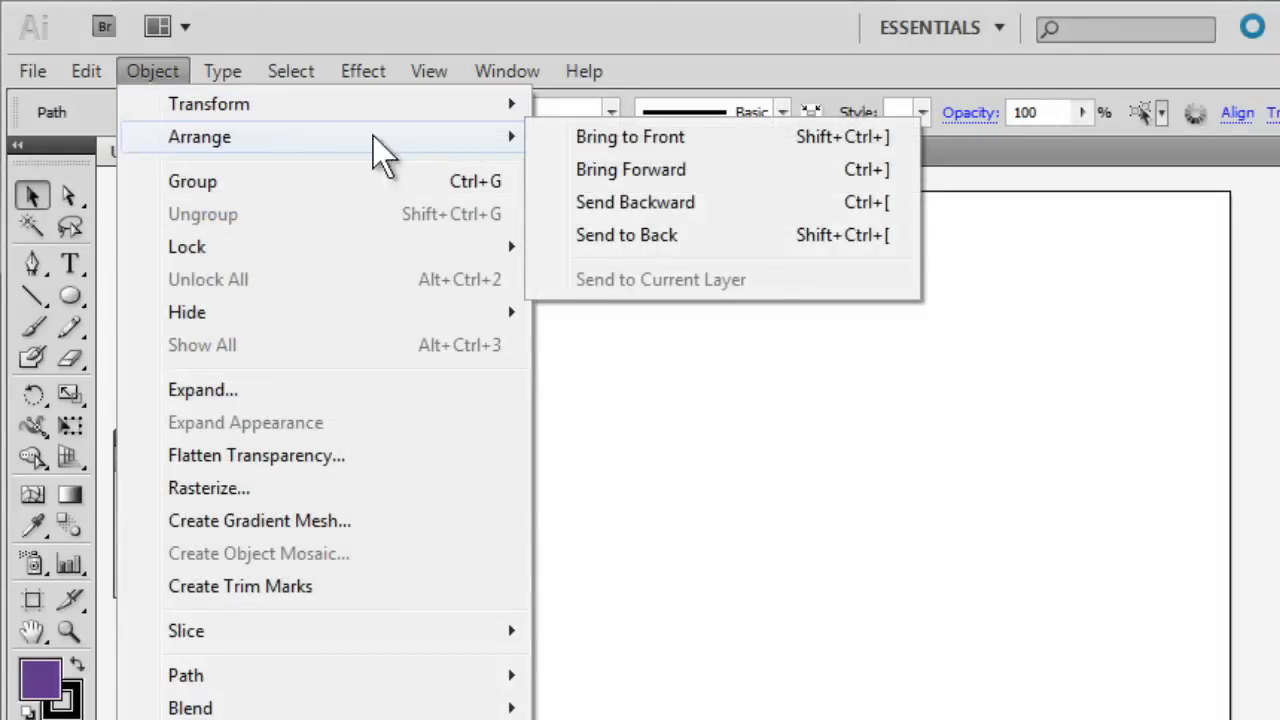
click(595, 142)
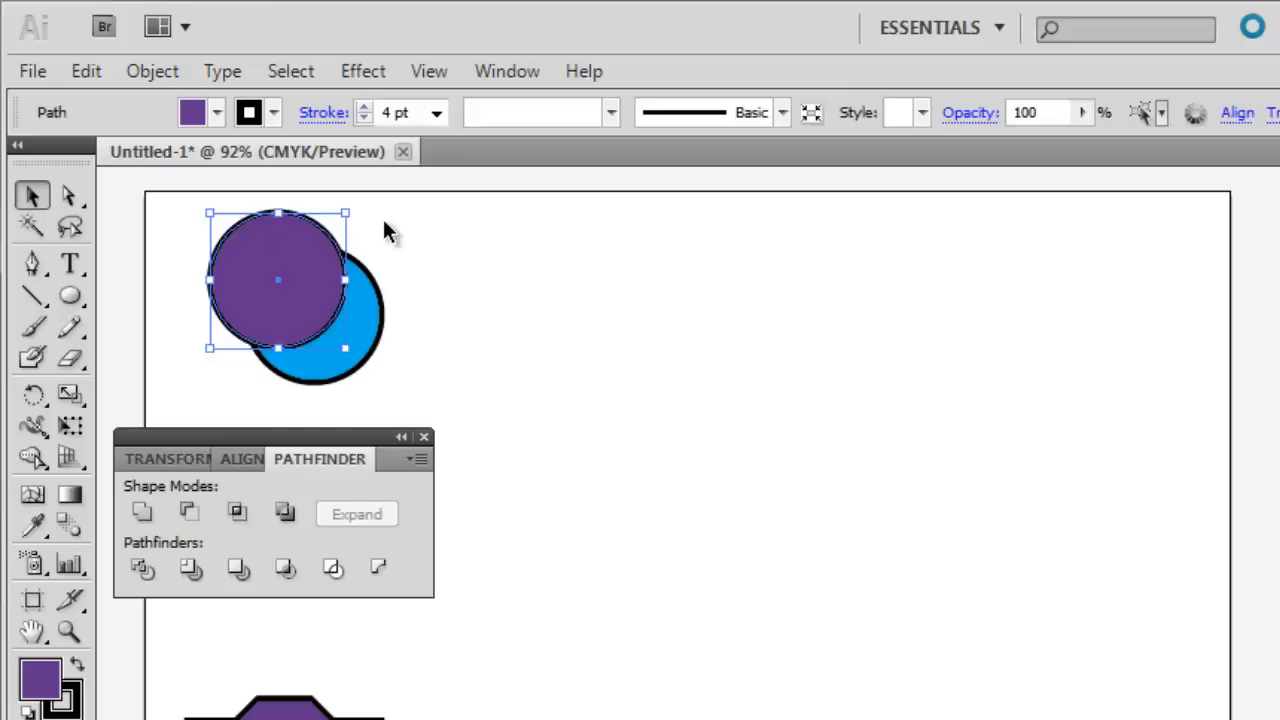
shift+click(297, 352)
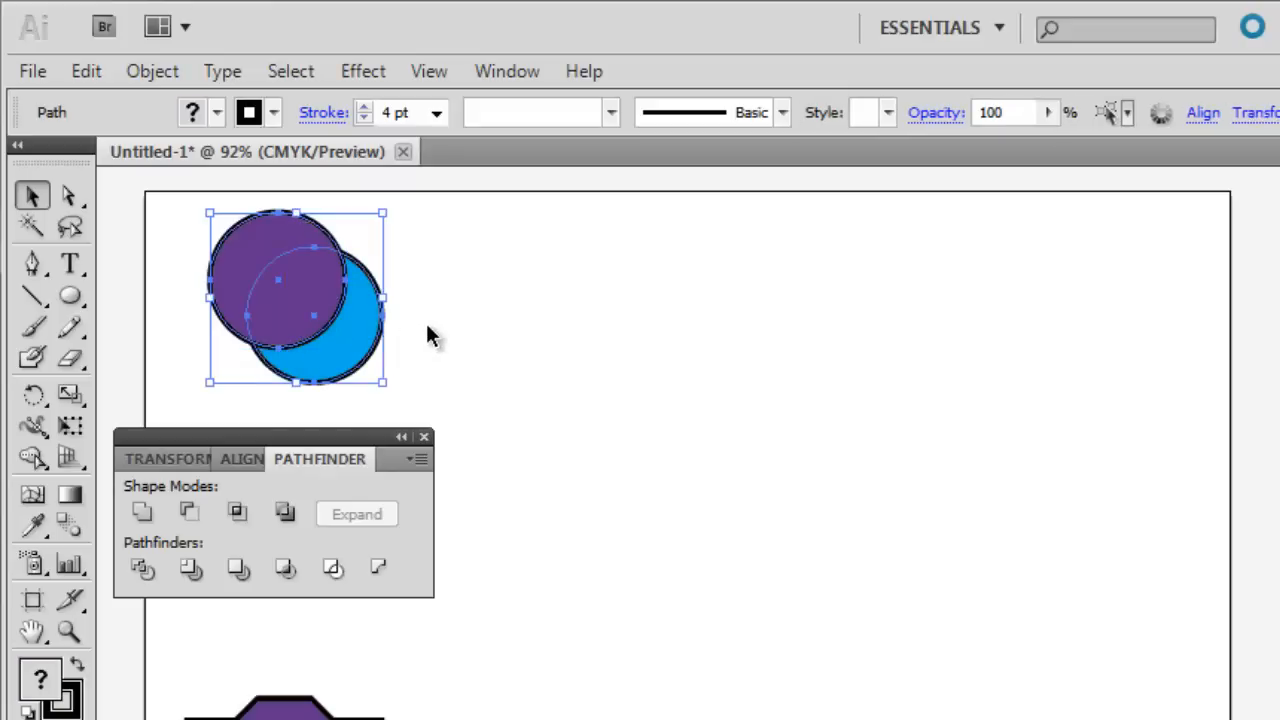
click(189, 514)
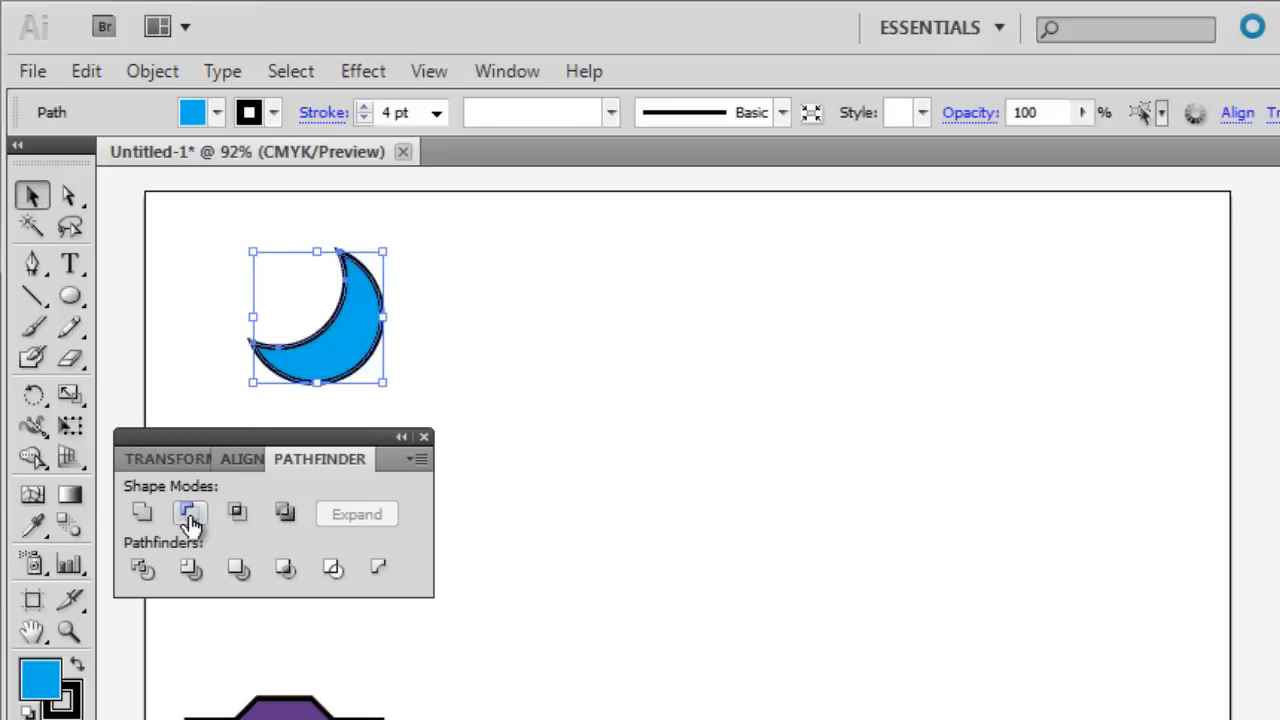
Move the blue crescent down beside the united purple shape and draw a wide blue rectangle in the cleared space.
drag(349, 357, 530, 719)
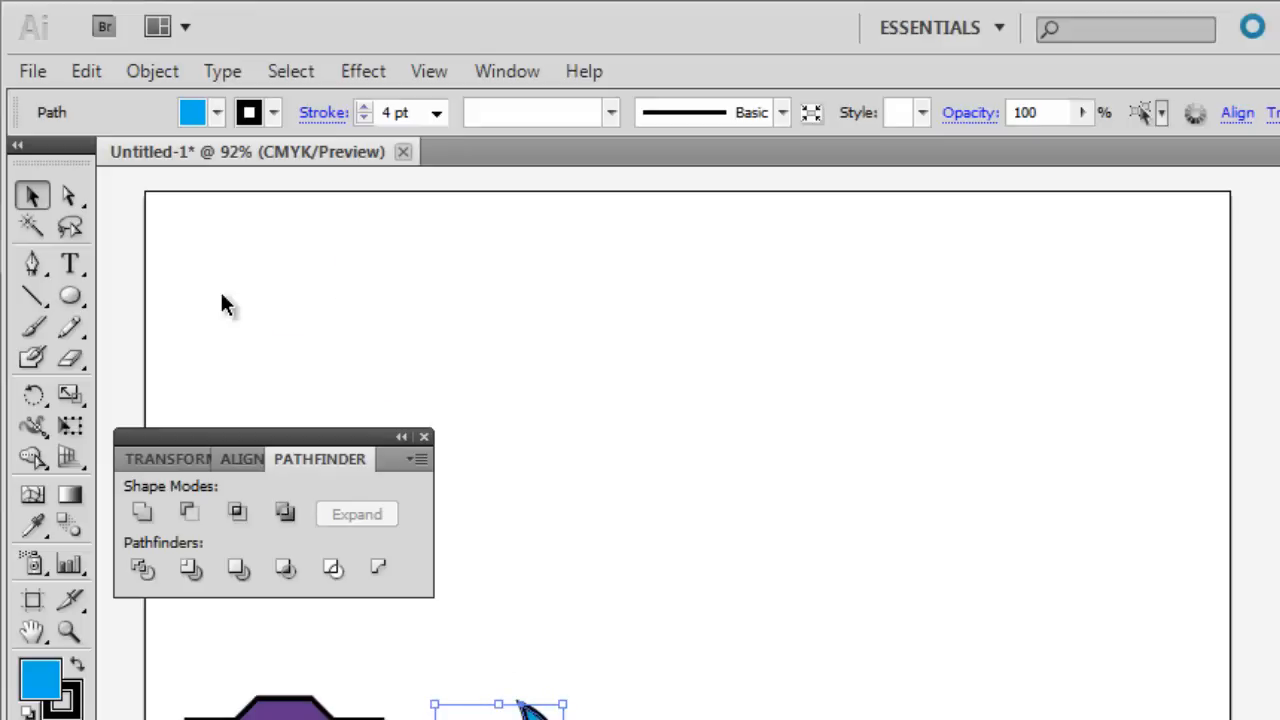
drag(80, 300, 150, 305)
drag(200, 267, 409, 343)
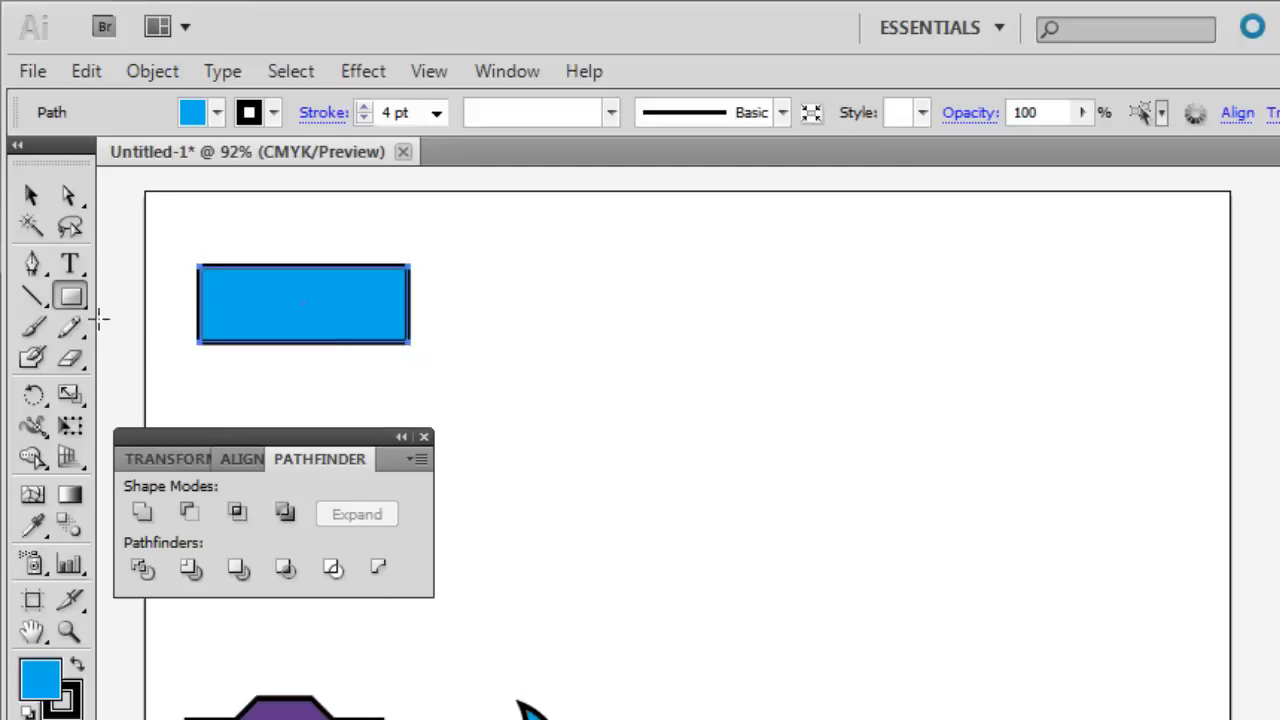
Draw a circle from the blue rectangle's center, extending above and below it, and fill the circle with green.
drag(73, 303, 150, 362)
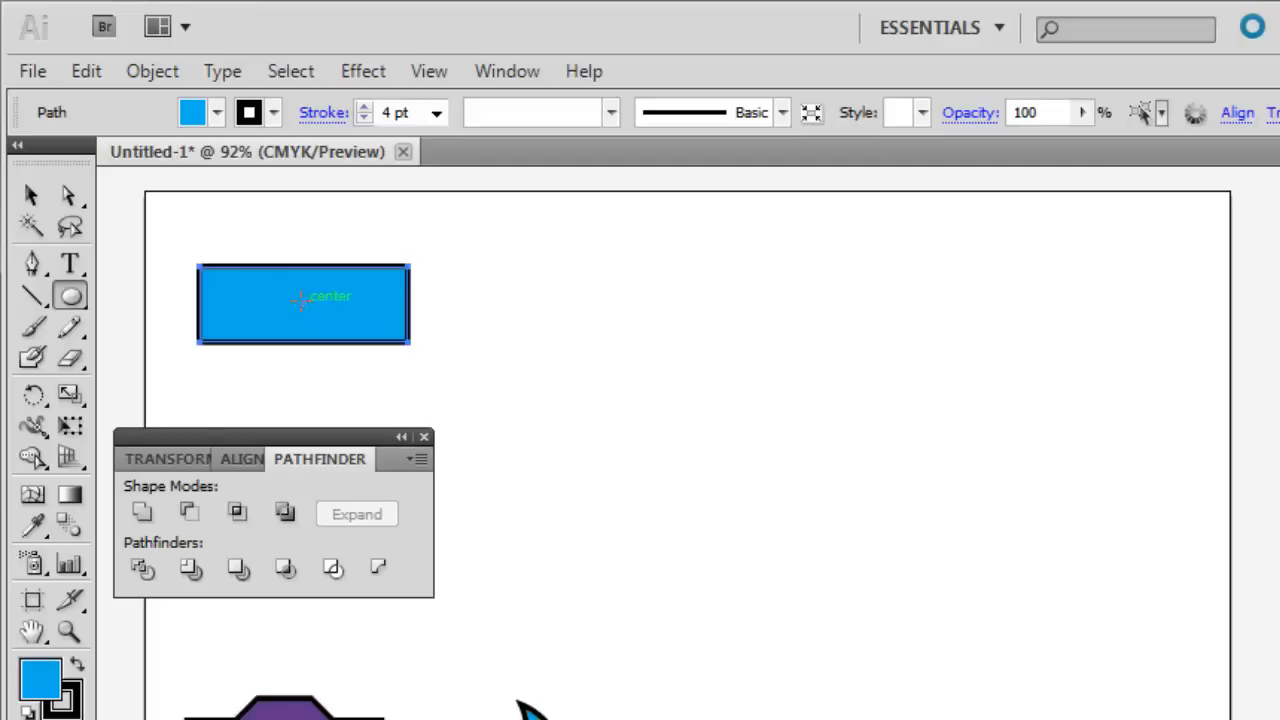
key(alt)
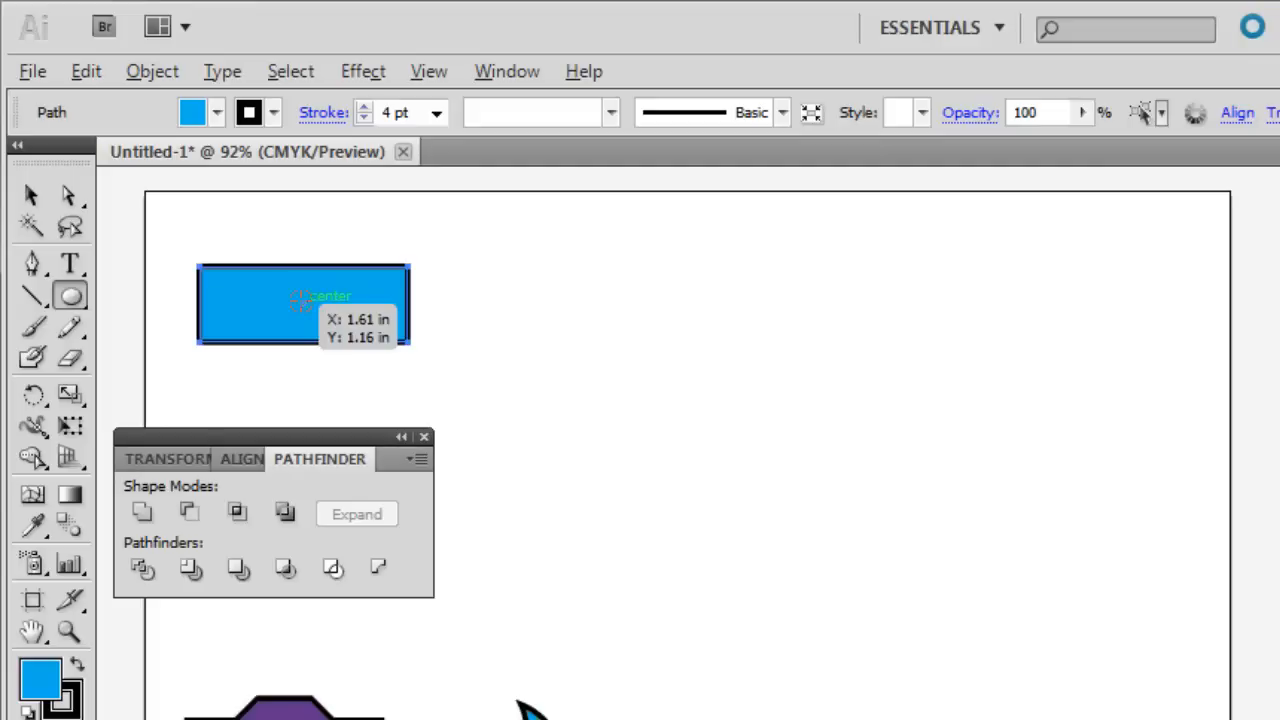
drag(300, 300, 381, 388)
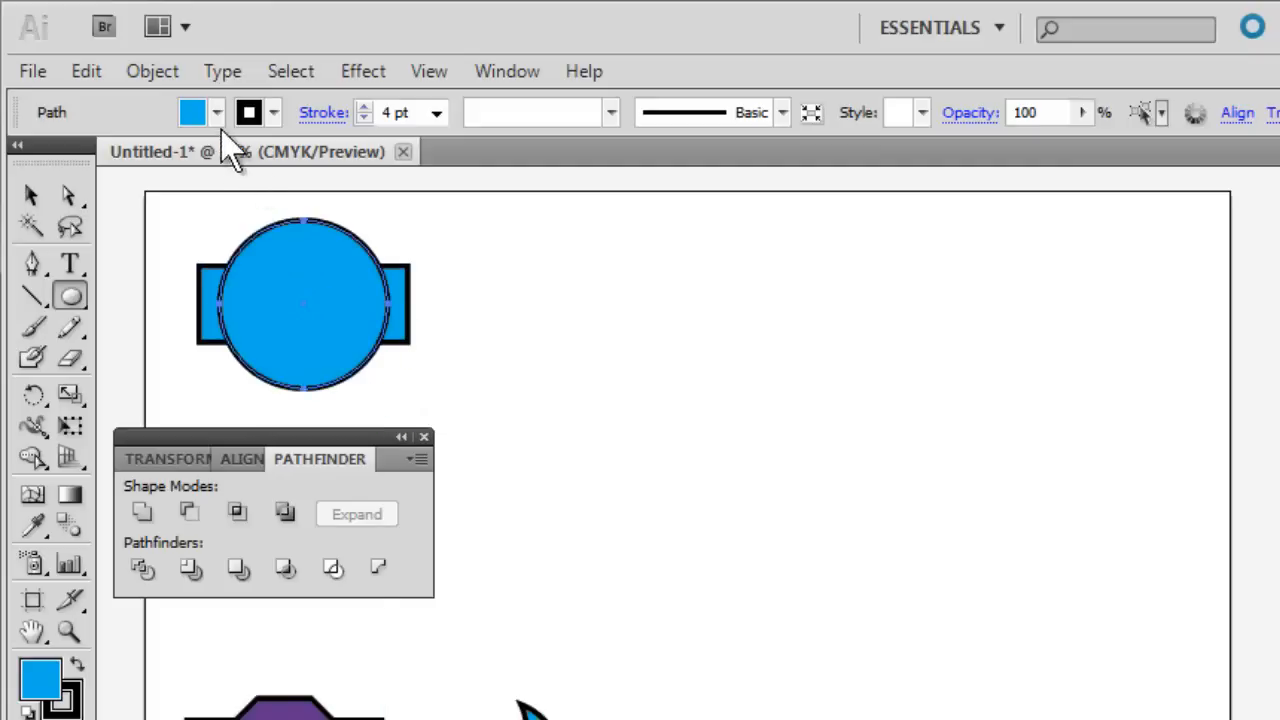
click(217, 113)
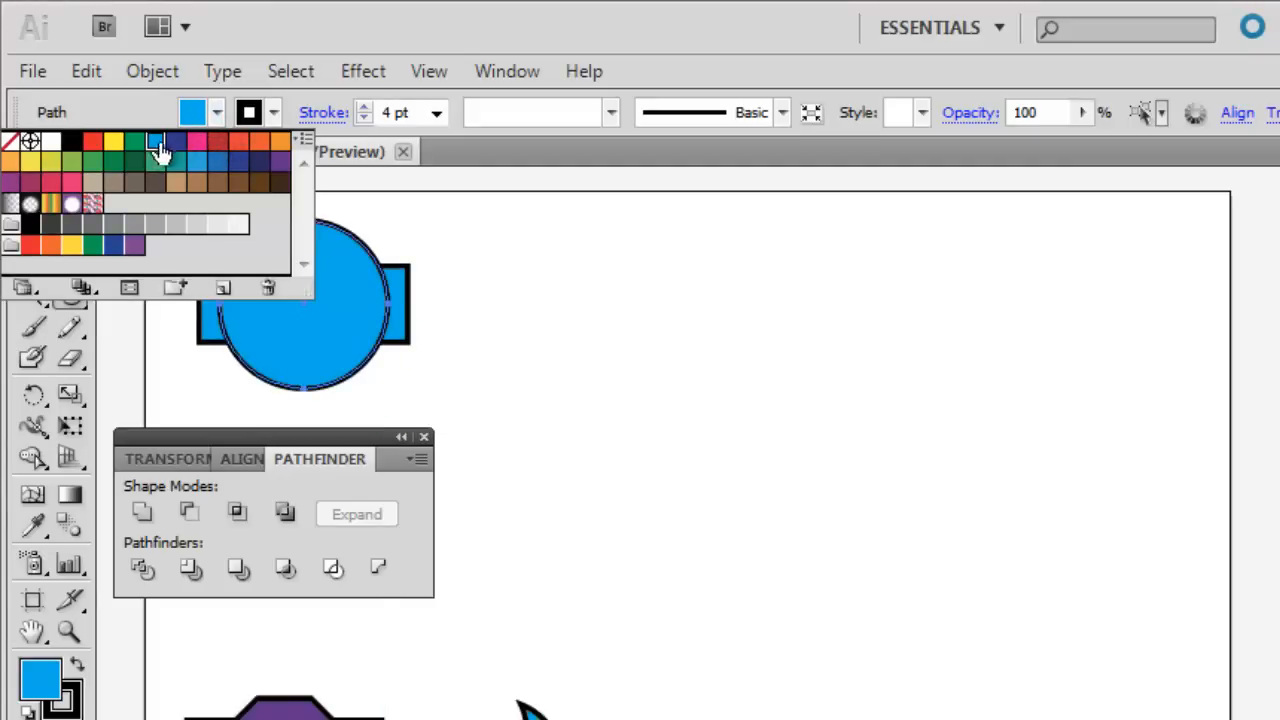
click(93, 168)
click(180, 228)
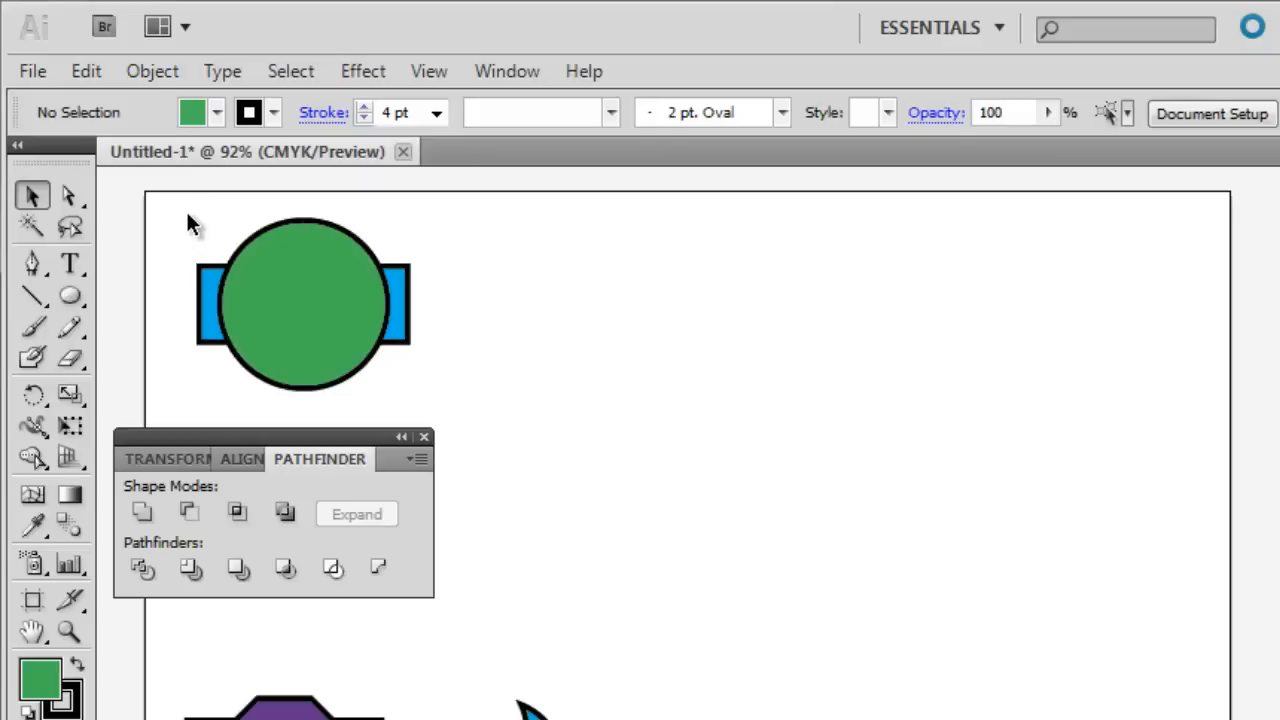
Duplicate the green circle and blue rectangle to the right, and apply Pathfinder's Intersect to the original pair.
drag(183, 217, 509, 320)
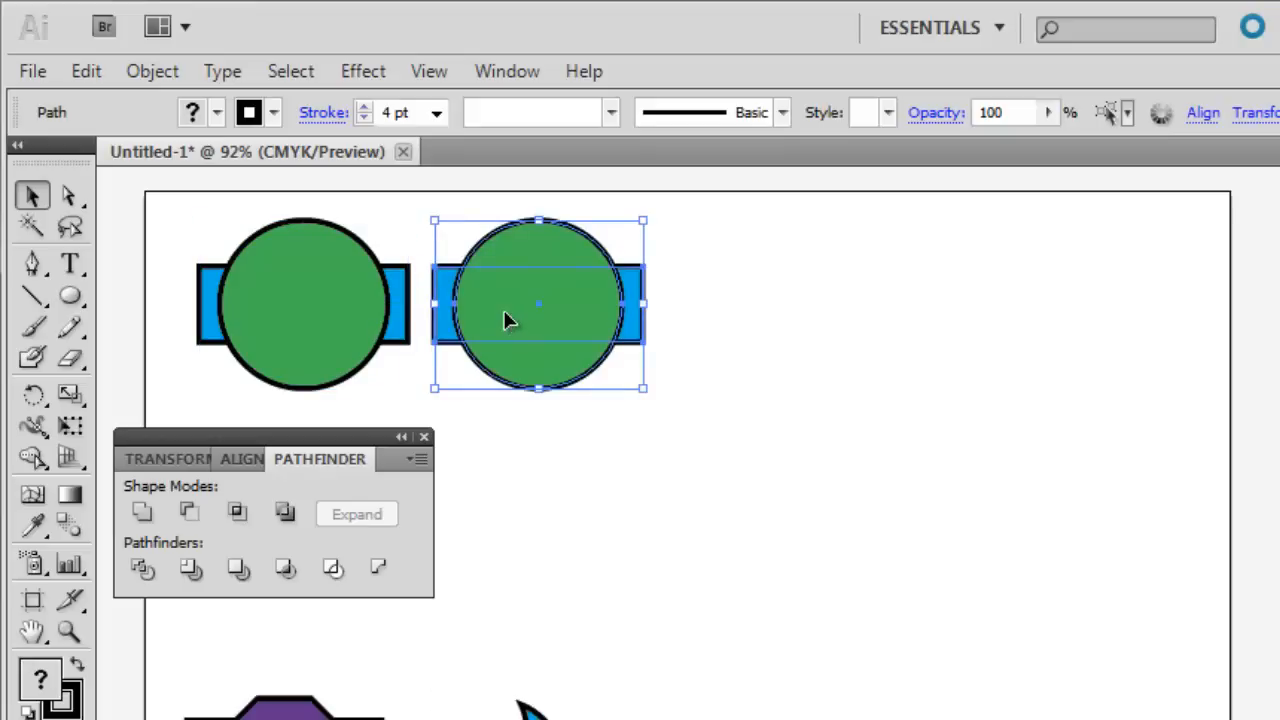
drag(183, 213, 305, 337)
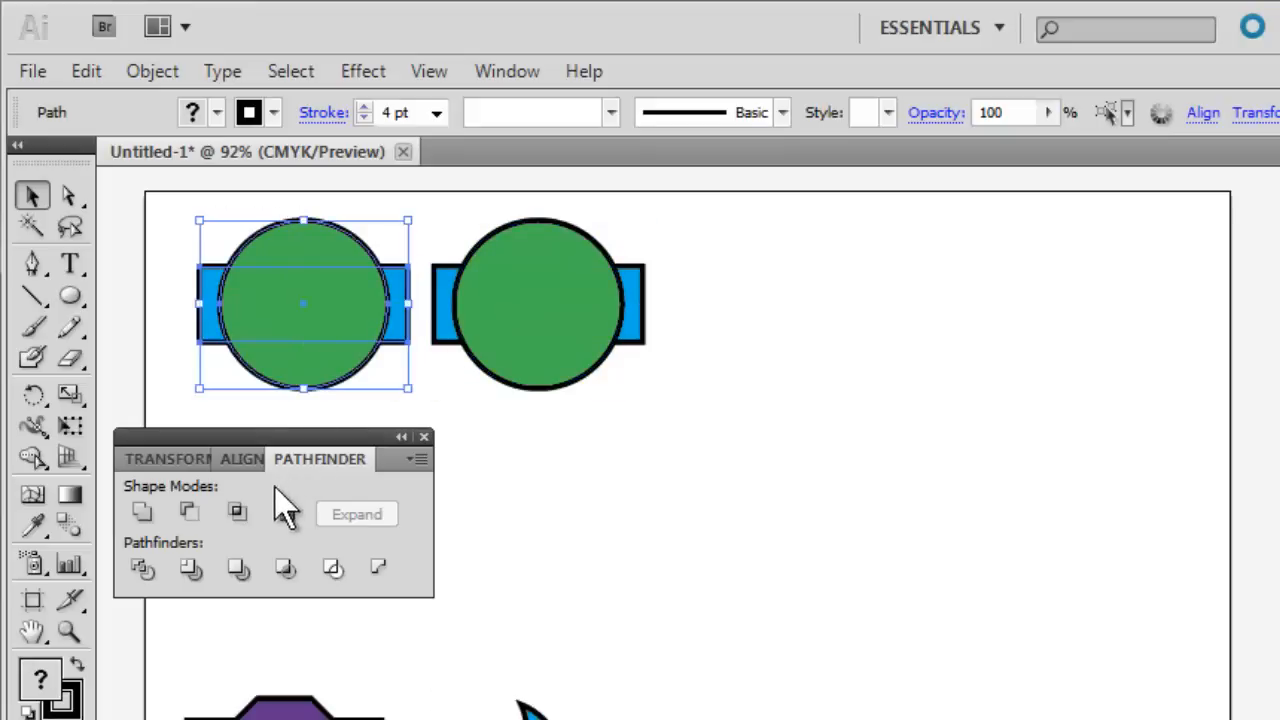
click(240, 516)
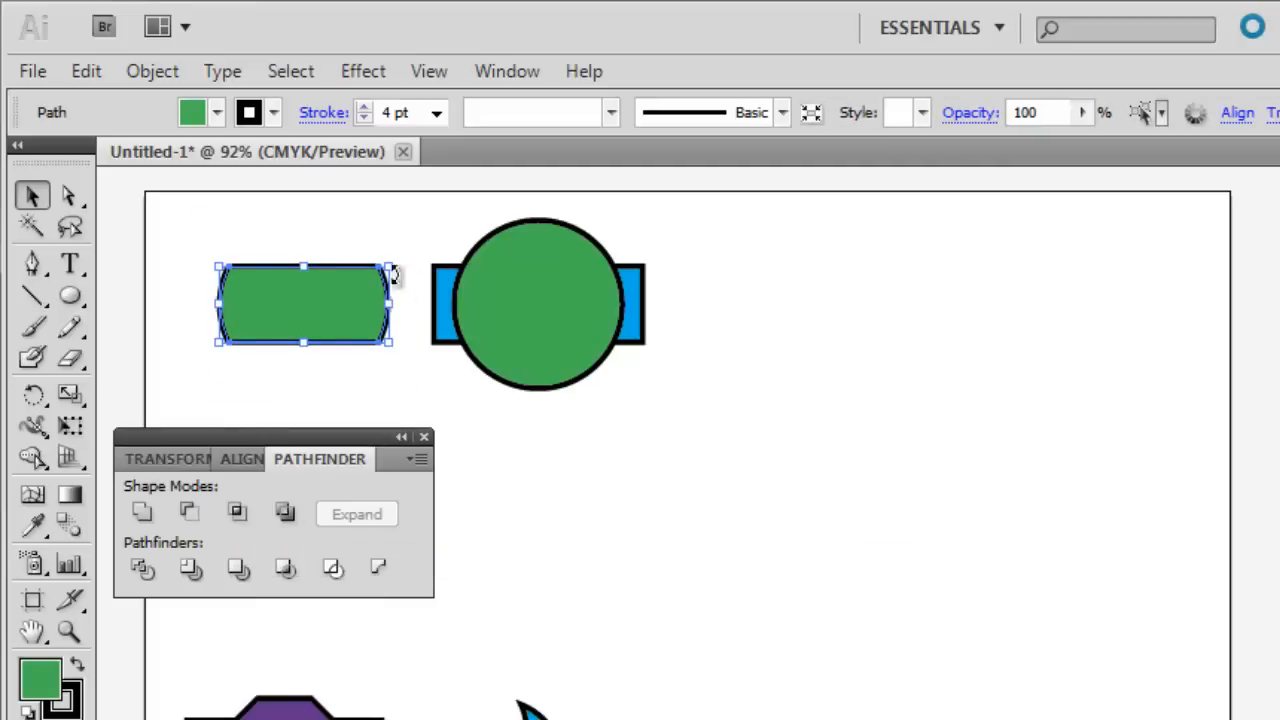
Apply Pathfinder's Exclude to the duplicated circle and rectangle, and move both green results down the artboard.
drag(440, 228, 530, 337)
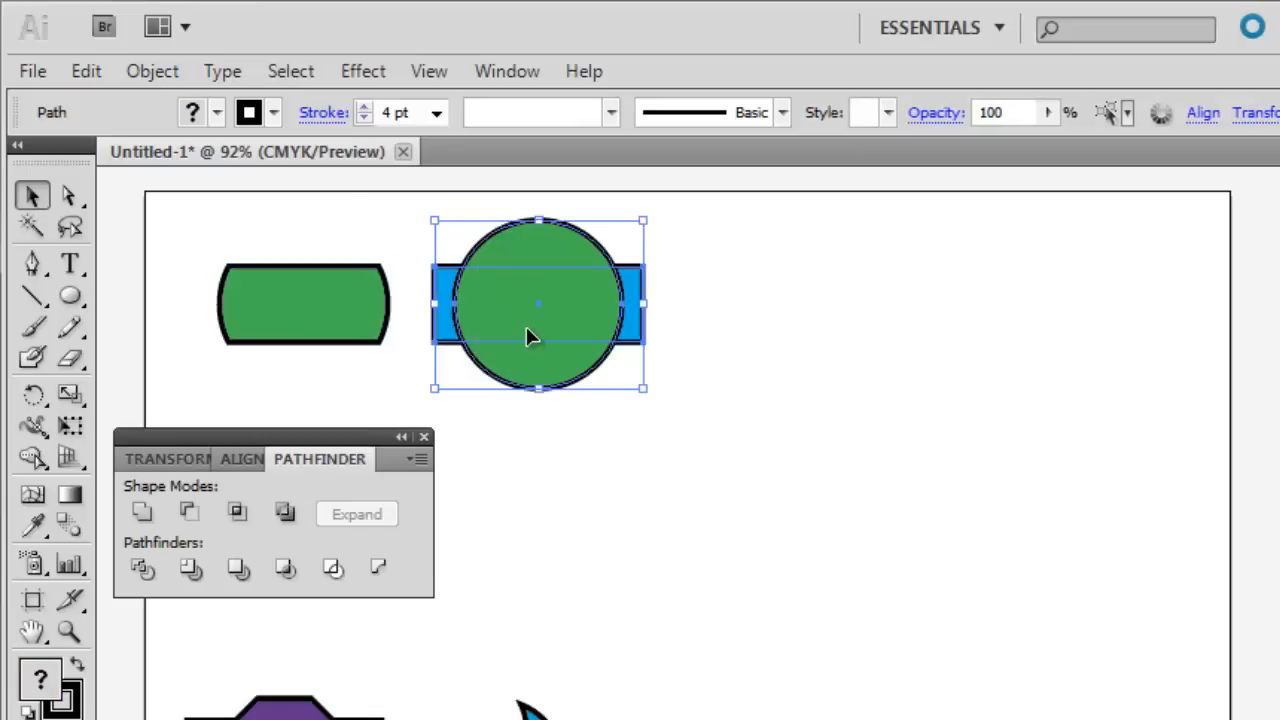
click(286, 514)
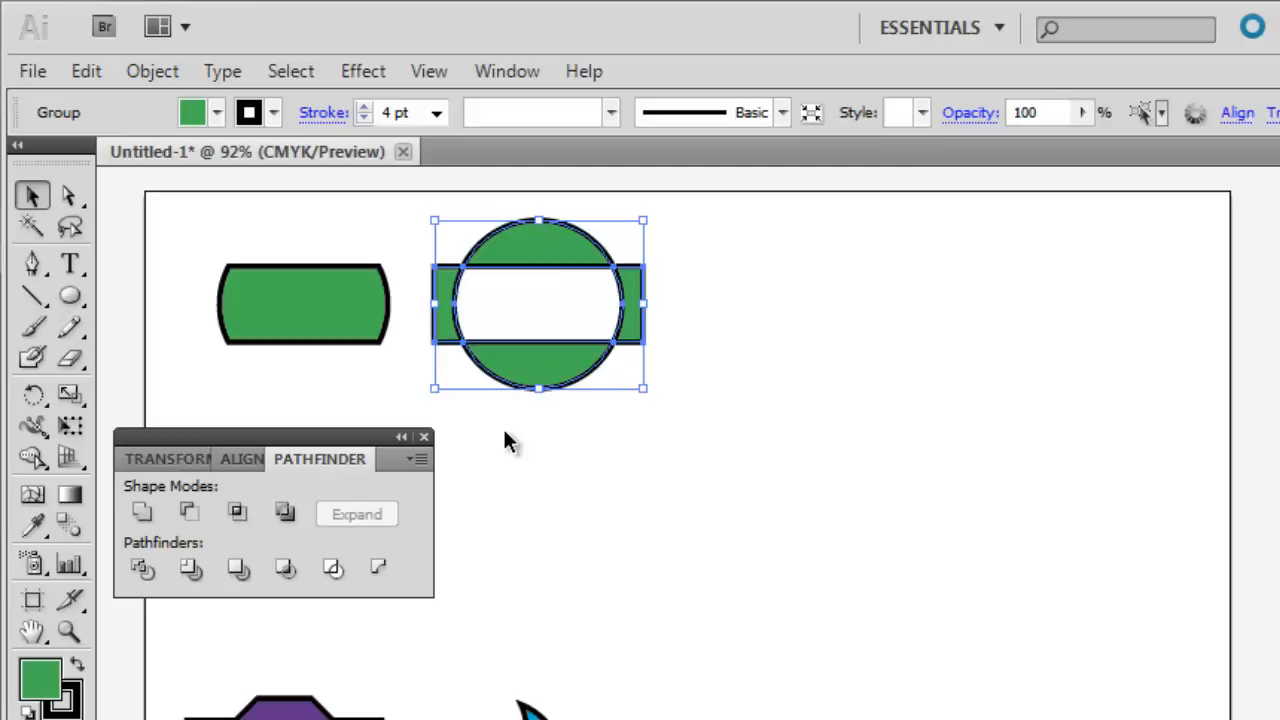
drag(233, 206, 541, 334)
drag(318, 316, 727, 719)
Draw a green circle in the cleared upper-left area and a narrow horizontal rectangle across its middle, extending past both sides.
click(69, 296)
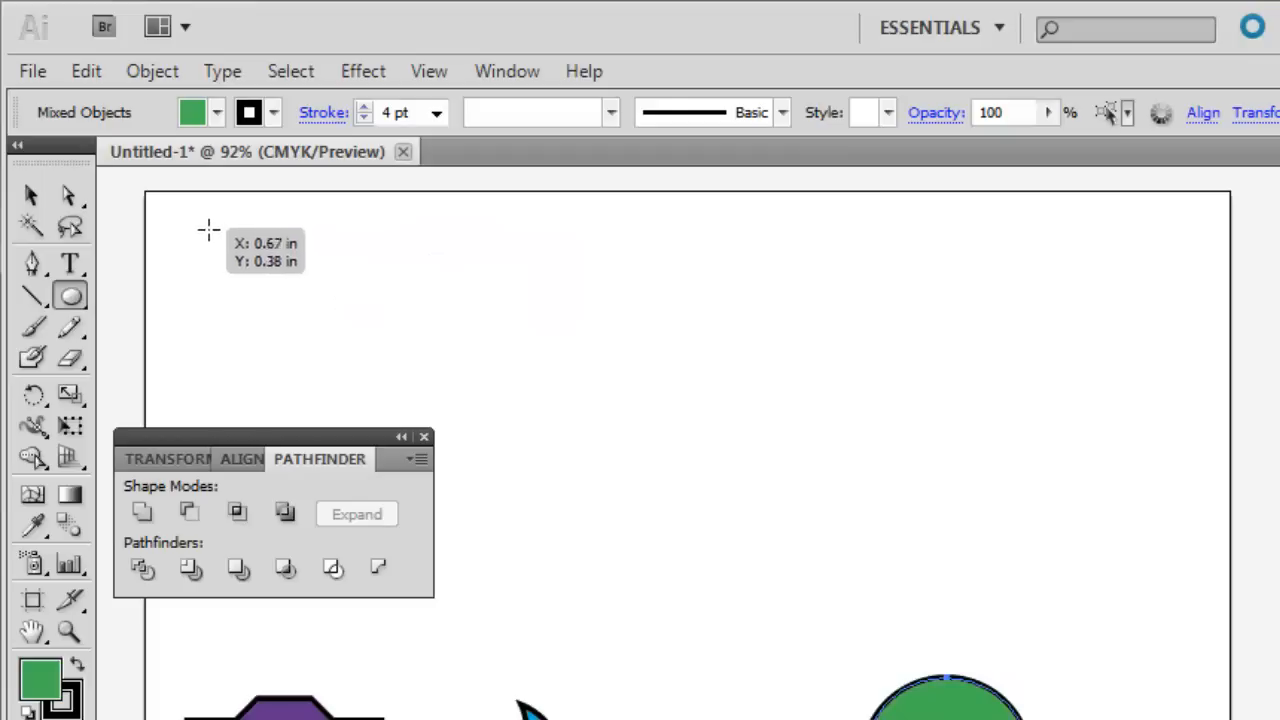
drag(214, 253, 357, 370)
click(69, 296)
click(125, 300)
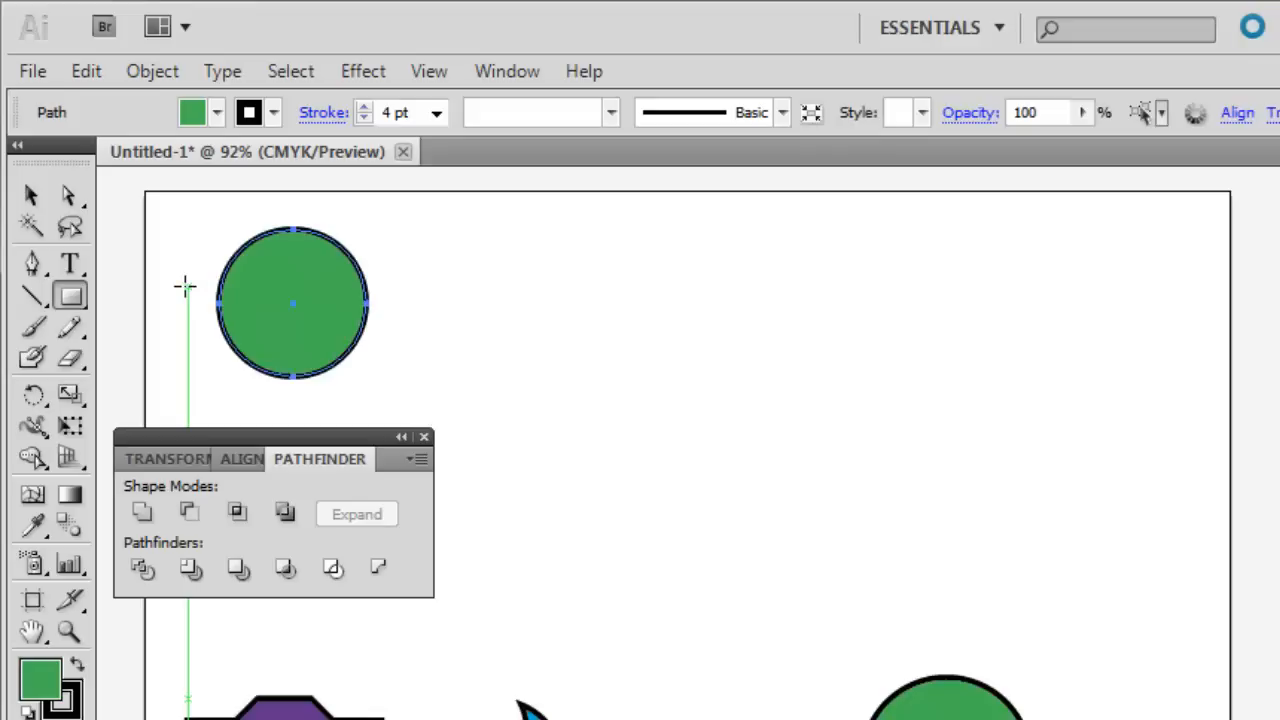
drag(187, 286, 401, 318)
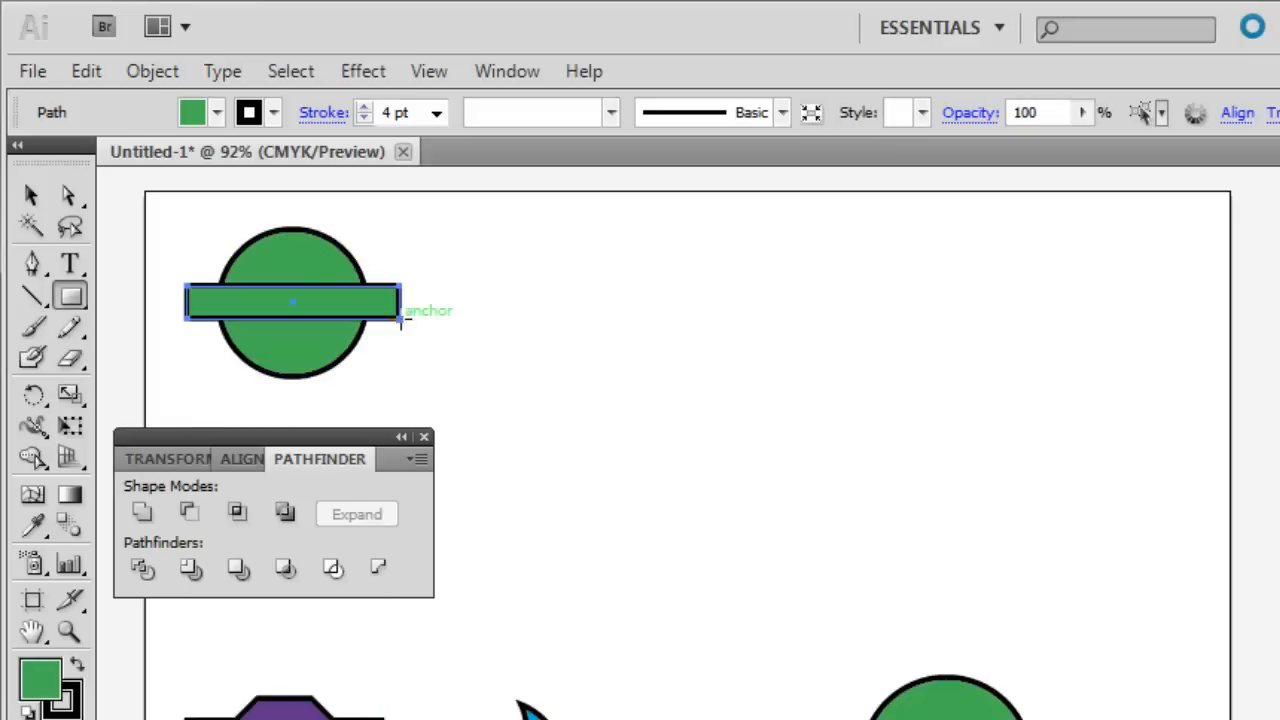
Fill the narrow horizontal rectangle with blue and the circle behind it with yellow.
click(31, 196)
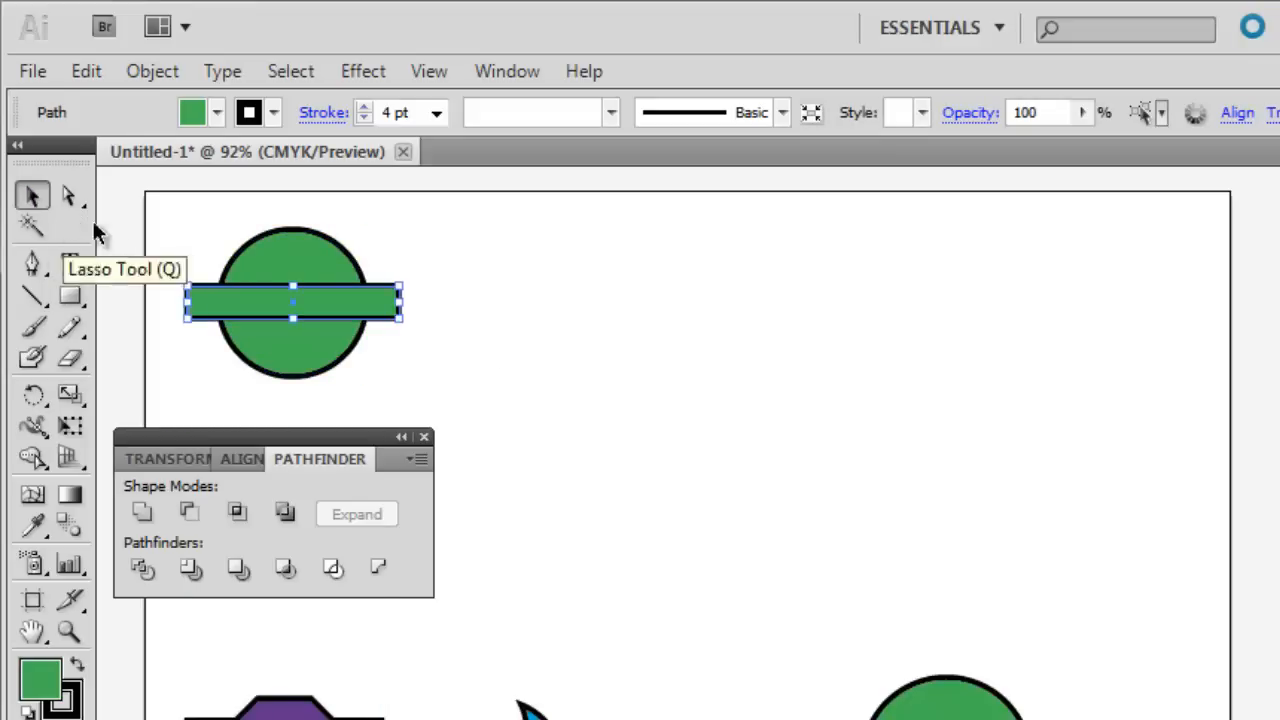
click(219, 113)
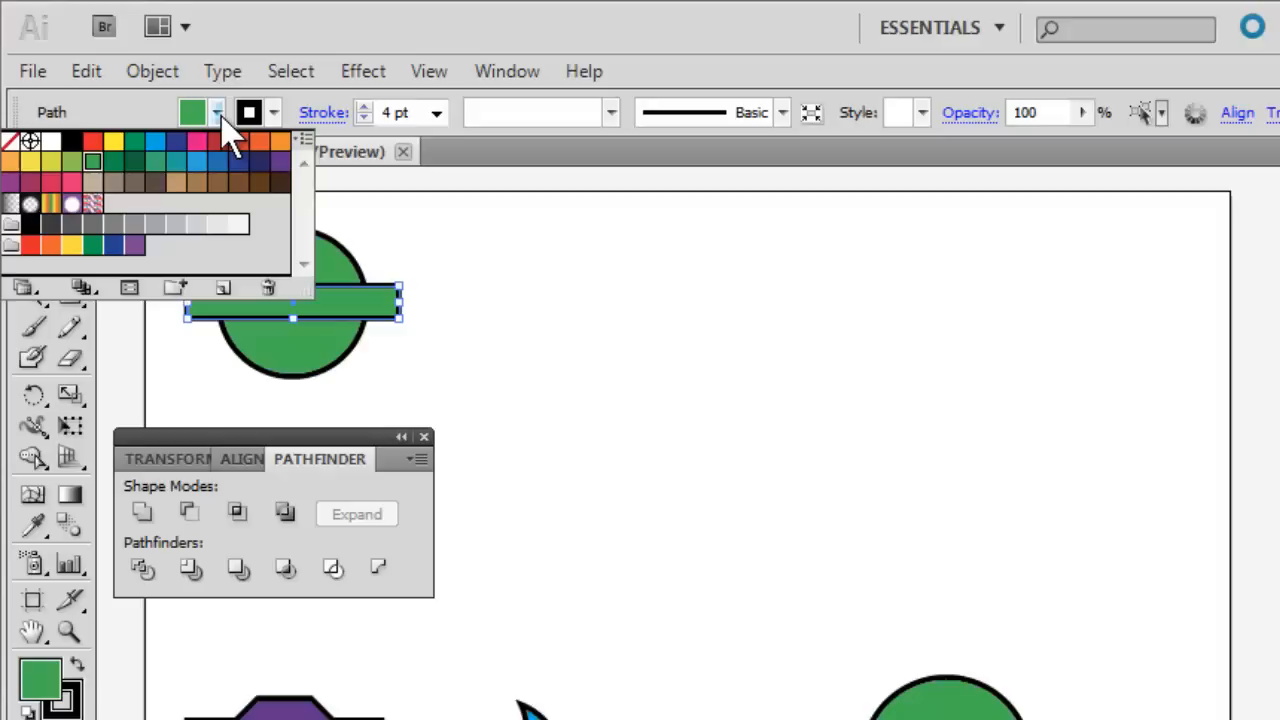
click(155, 141)
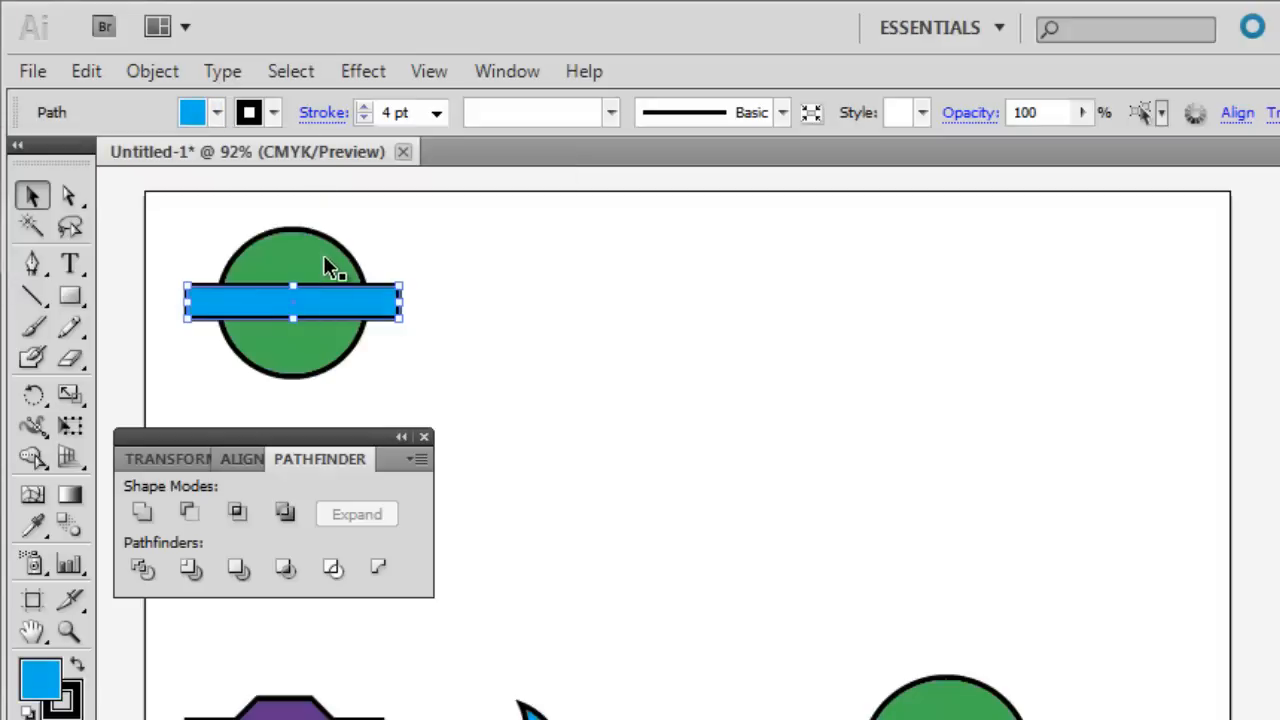
click(302, 245)
click(217, 113)
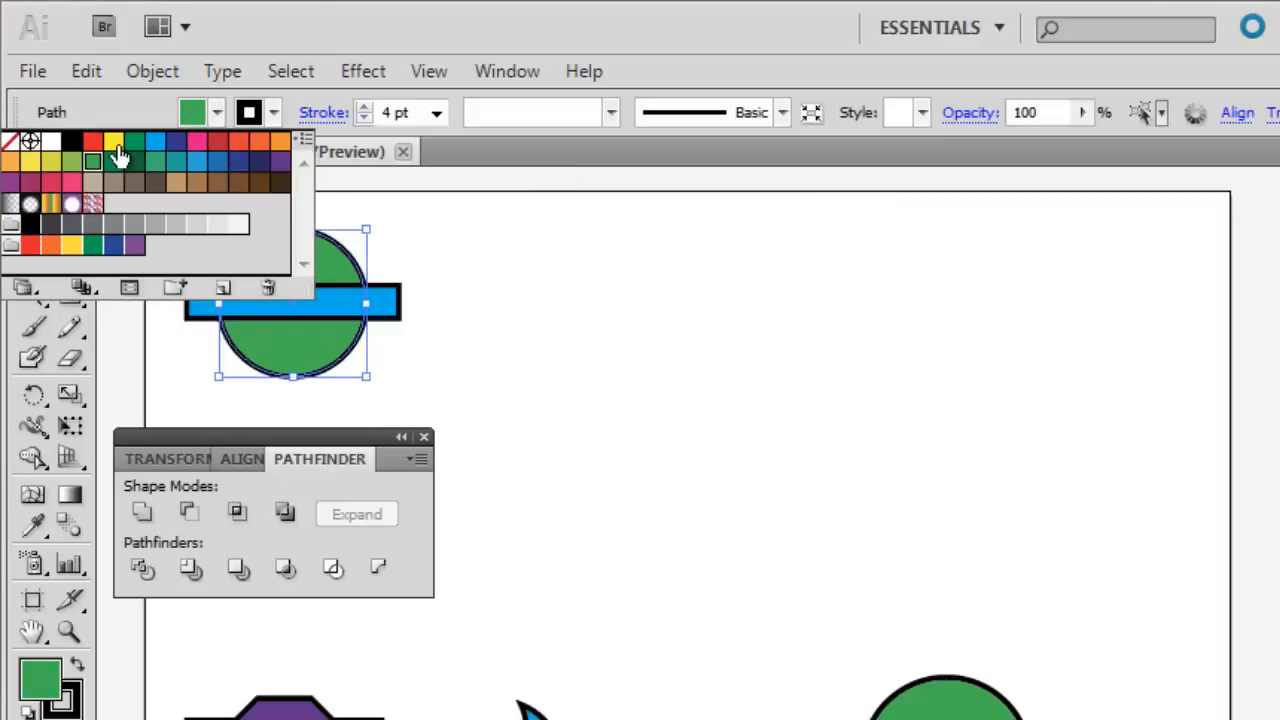
click(113, 142)
click(217, 113)
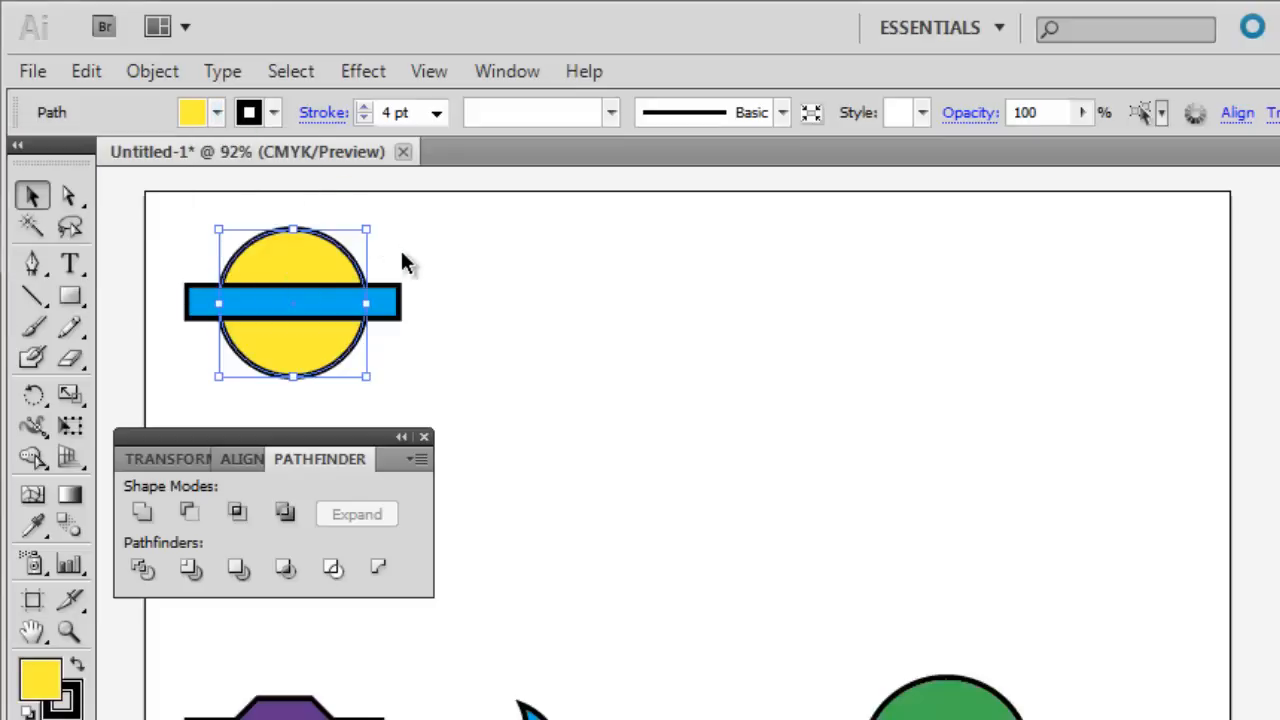
click(413, 268)
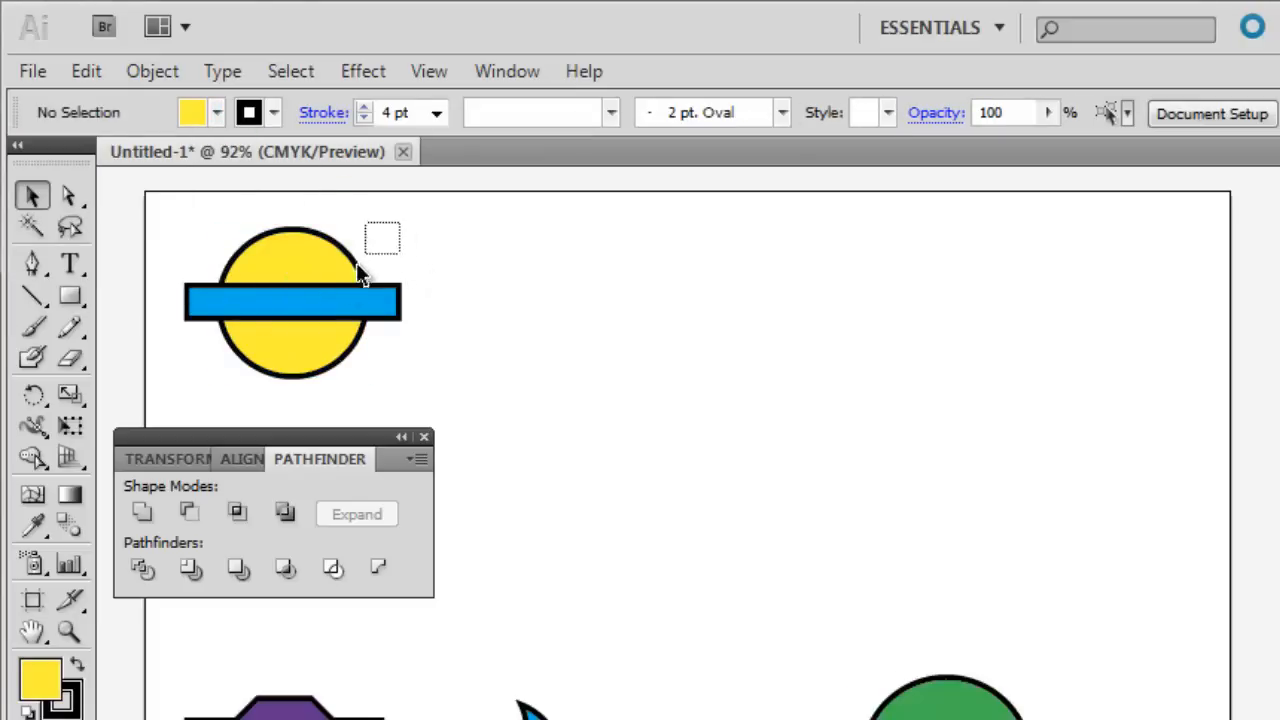
Apply Pathfinder's Divide to the yellow circle and blue rectangle, and ungroup the result.
drag(357, 265, 300, 330)
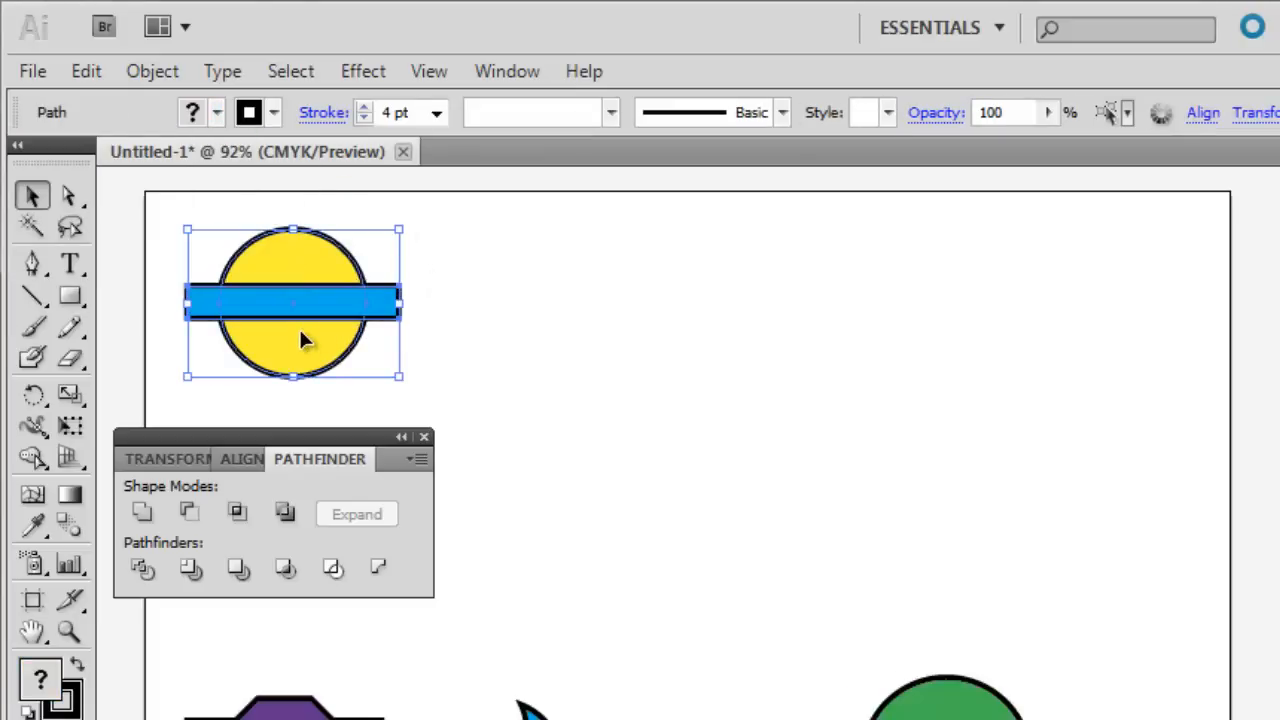
click(140, 570)
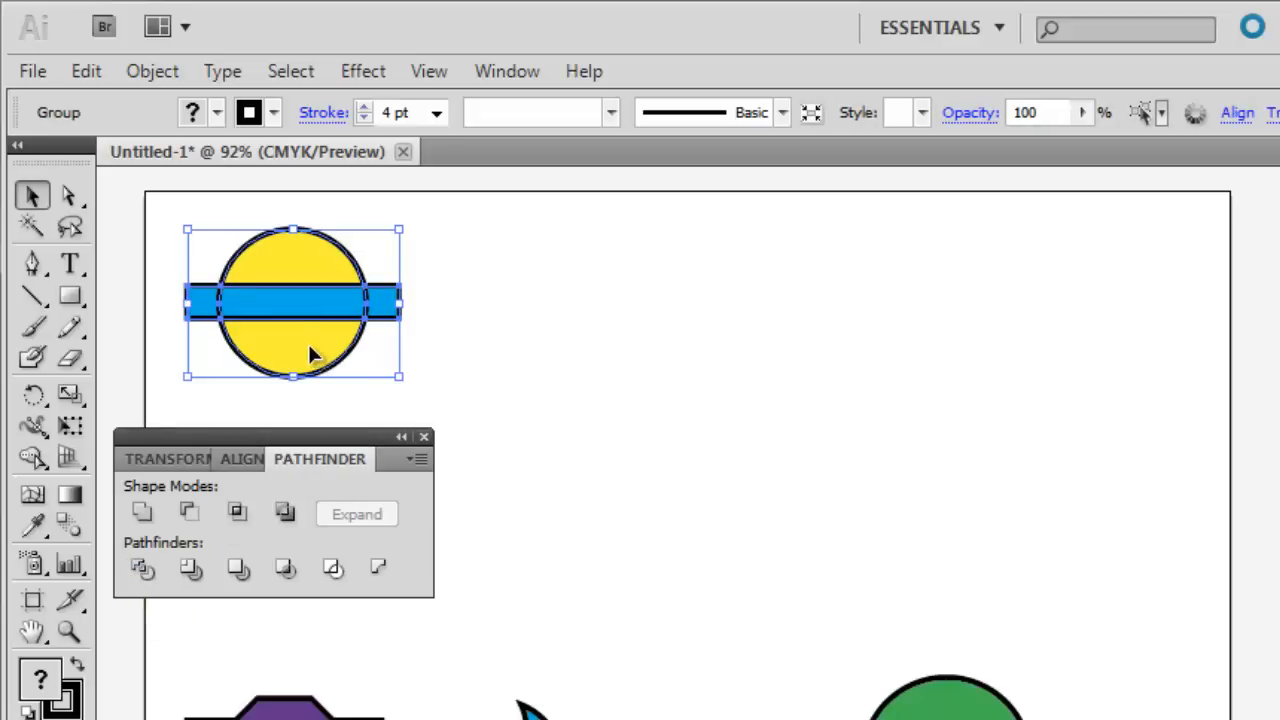
mouse_move(309, 355)
mouse_down()
mouse_move(351, 366)
mouse_move(314, 346)
mouse_move(309, 358)
mouse_up()
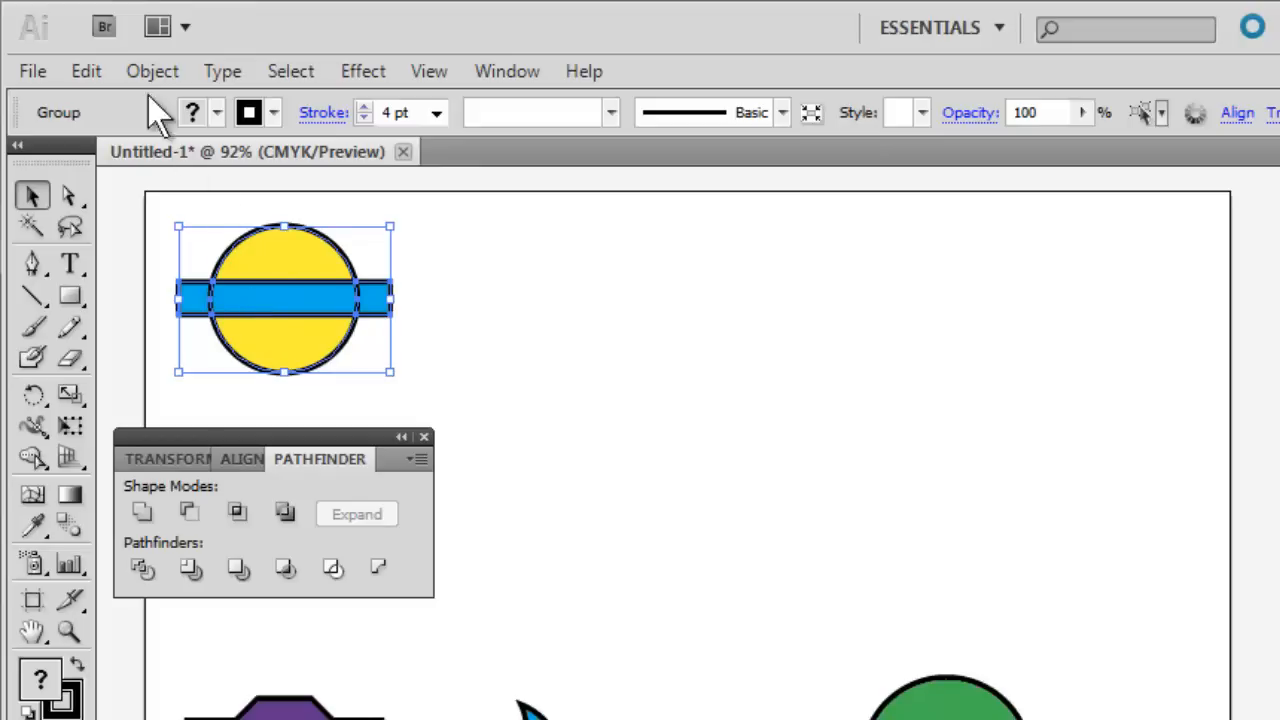
click(150, 71)
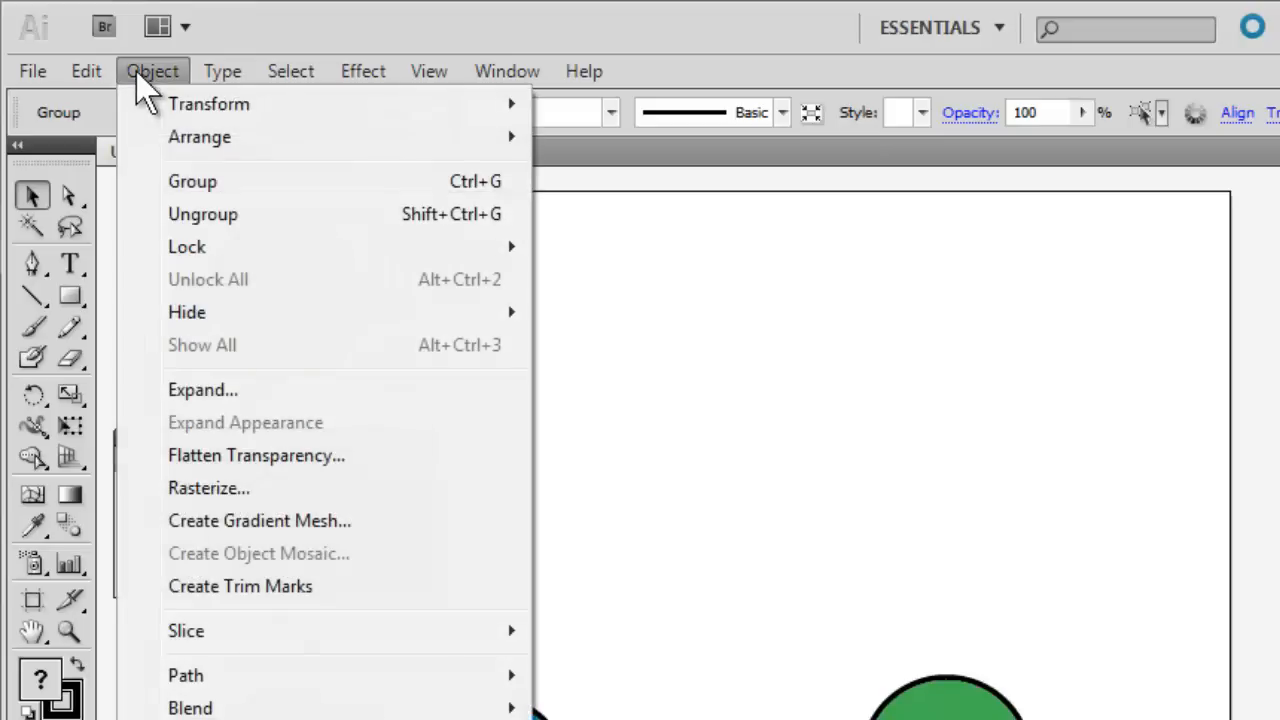
click(207, 216)
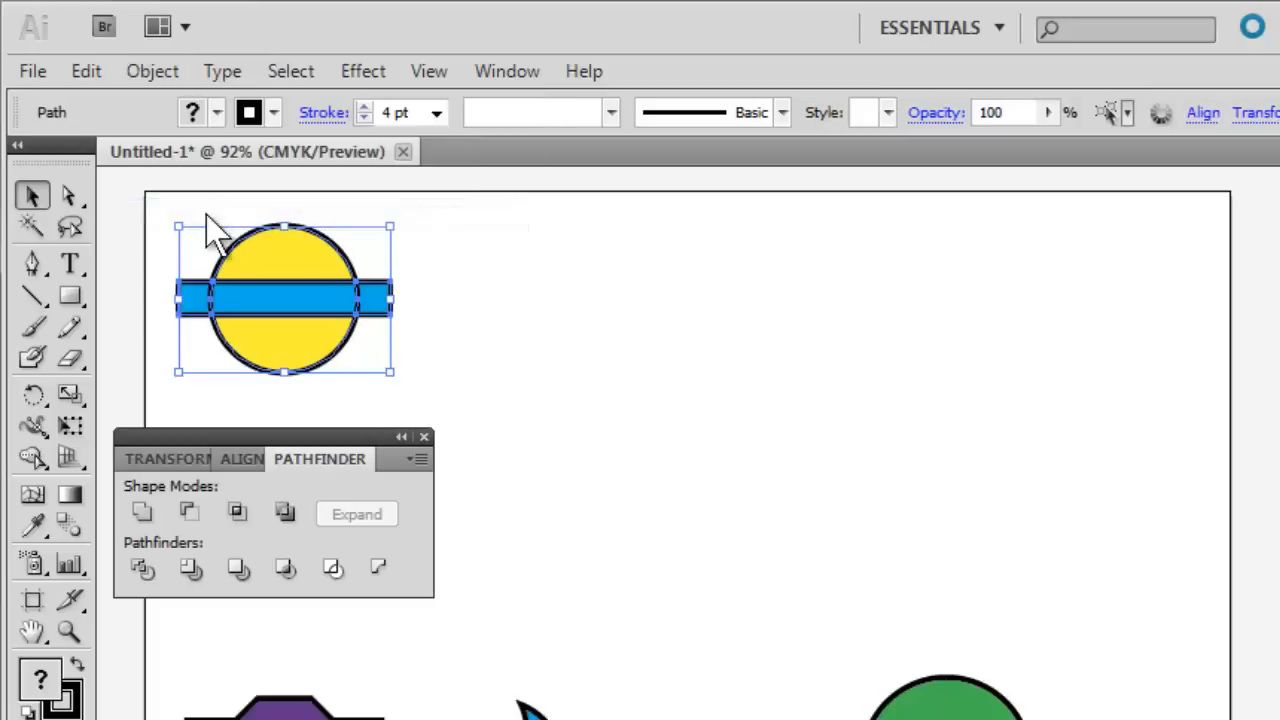
Pull the two outer blue pieces and the upper and lower yellow pieces away from the central blue band.
click(419, 236)
drag(197, 305, 179, 304)
shift+click(374, 305)
drag(382, 312, 397, 306)
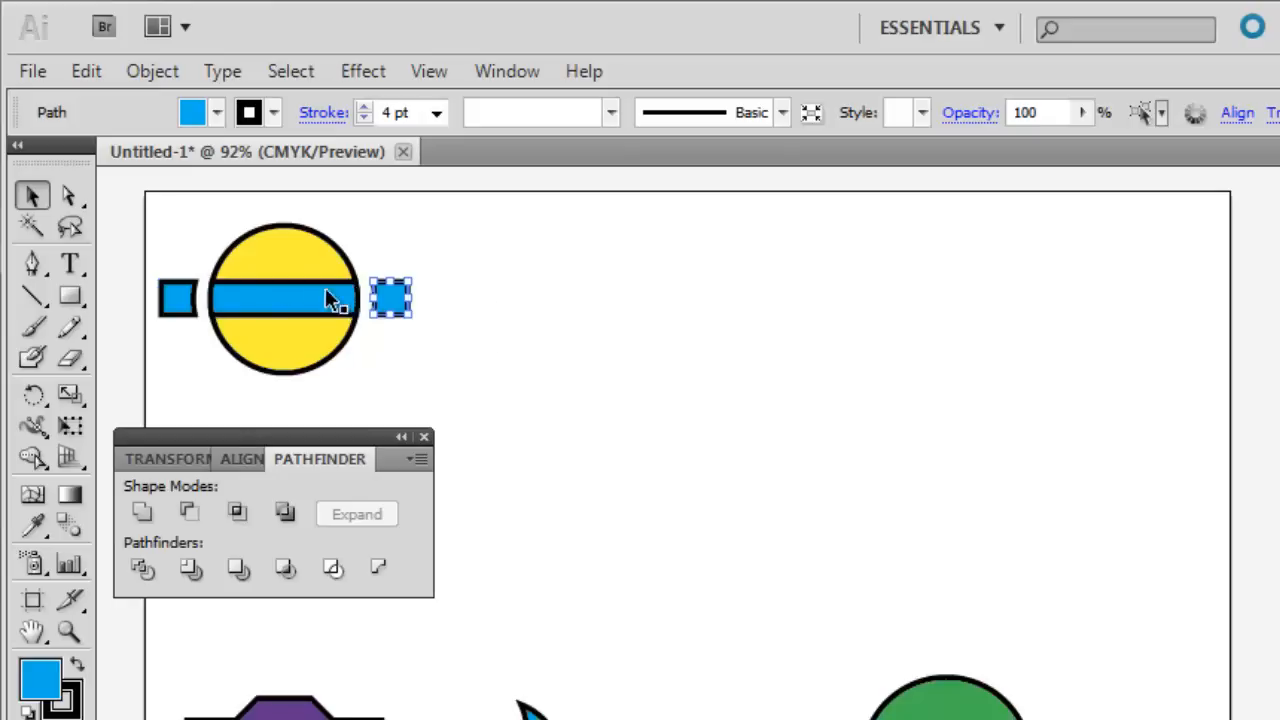
drag(294, 263, 291, 245)
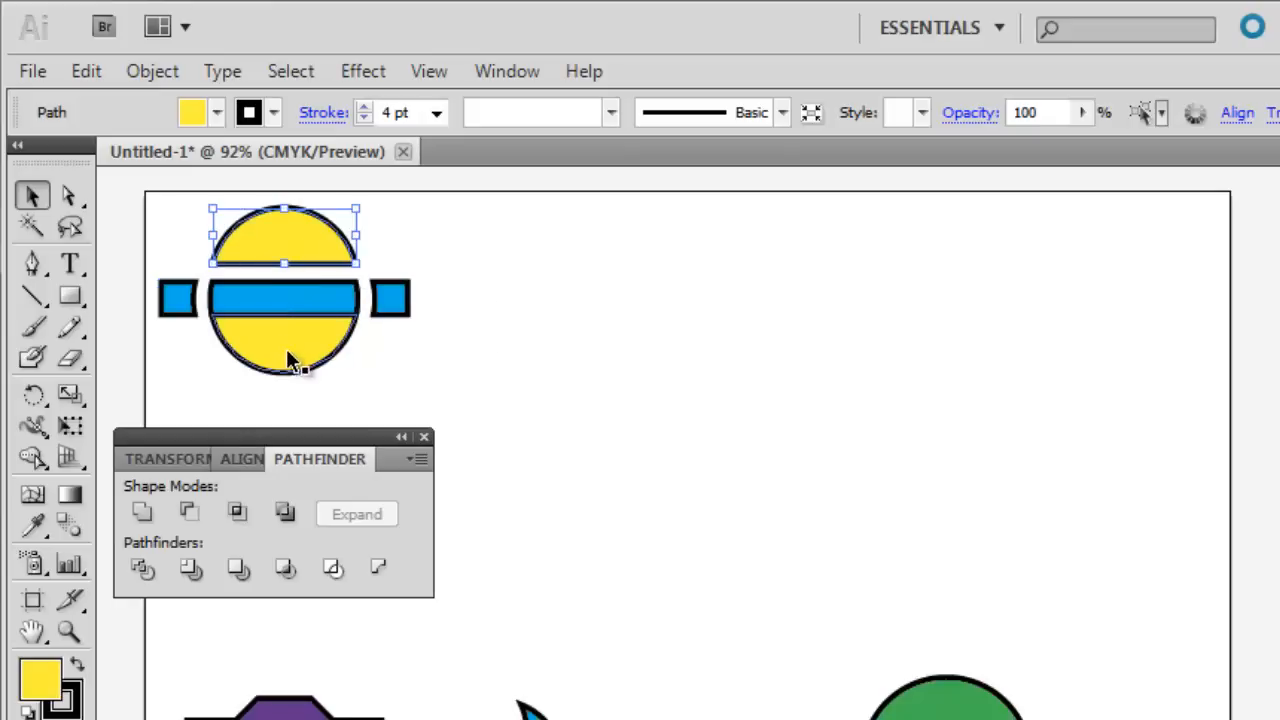
drag(294, 357, 350, 397)
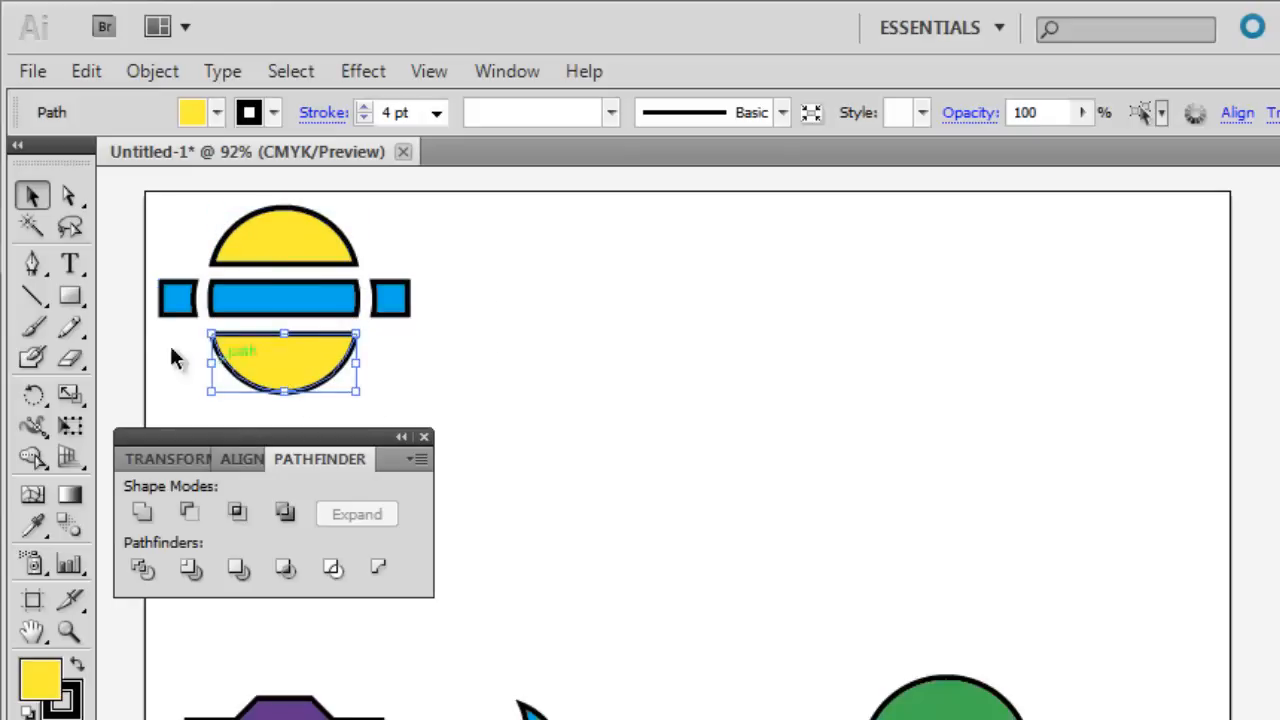
Draw a vertical line through the center of the separated circle pieces, extending above and below them.
click(32, 296)
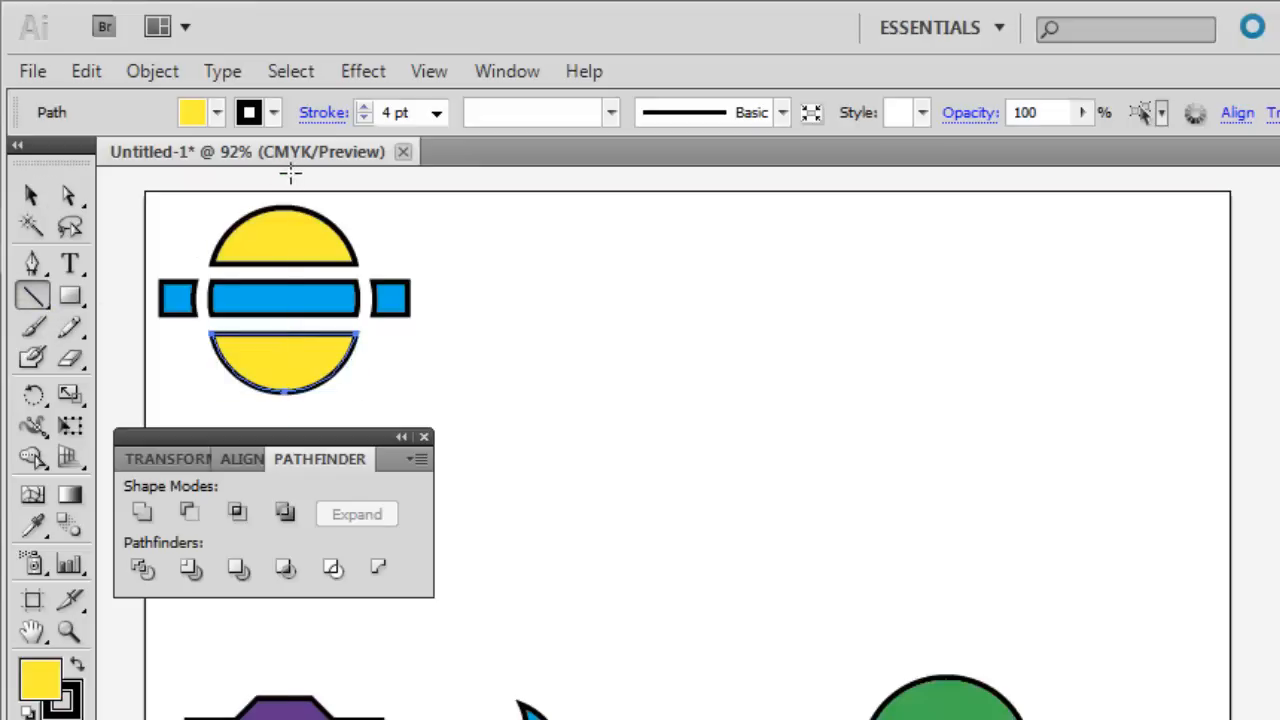
mouse_move(285, 182)
mouse_down()
mouse_move(283, 412)
mouse_move(406, 263)
mouse_move(410, 205)
mouse_move(357, 180)
mouse_move(288, 290)
mouse_move(291, 398)
mouse_move(285, 278)
mouse_move(215, 305)
mouse_move(275, 335)
mouse_move(275, 416)
mouse_move(286, 405)
mouse_move(285, 240)
mouse_move(285, 415)
mouse_up()
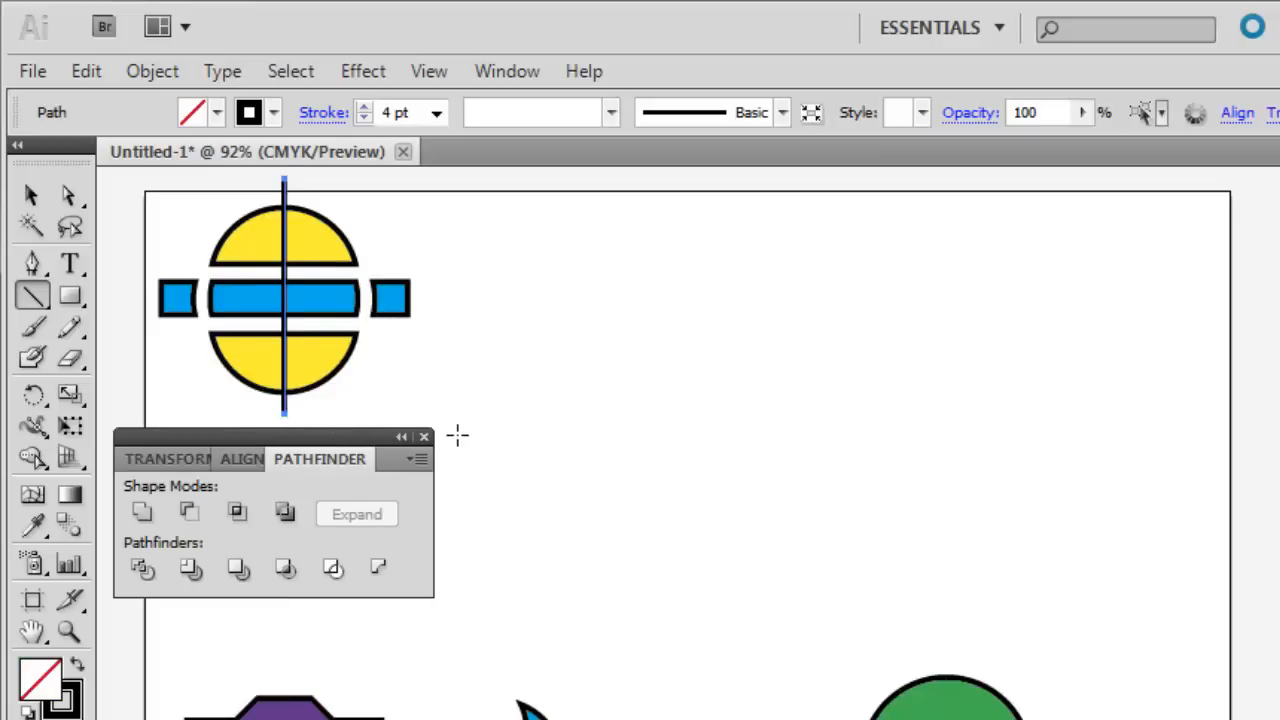
click(31, 196)
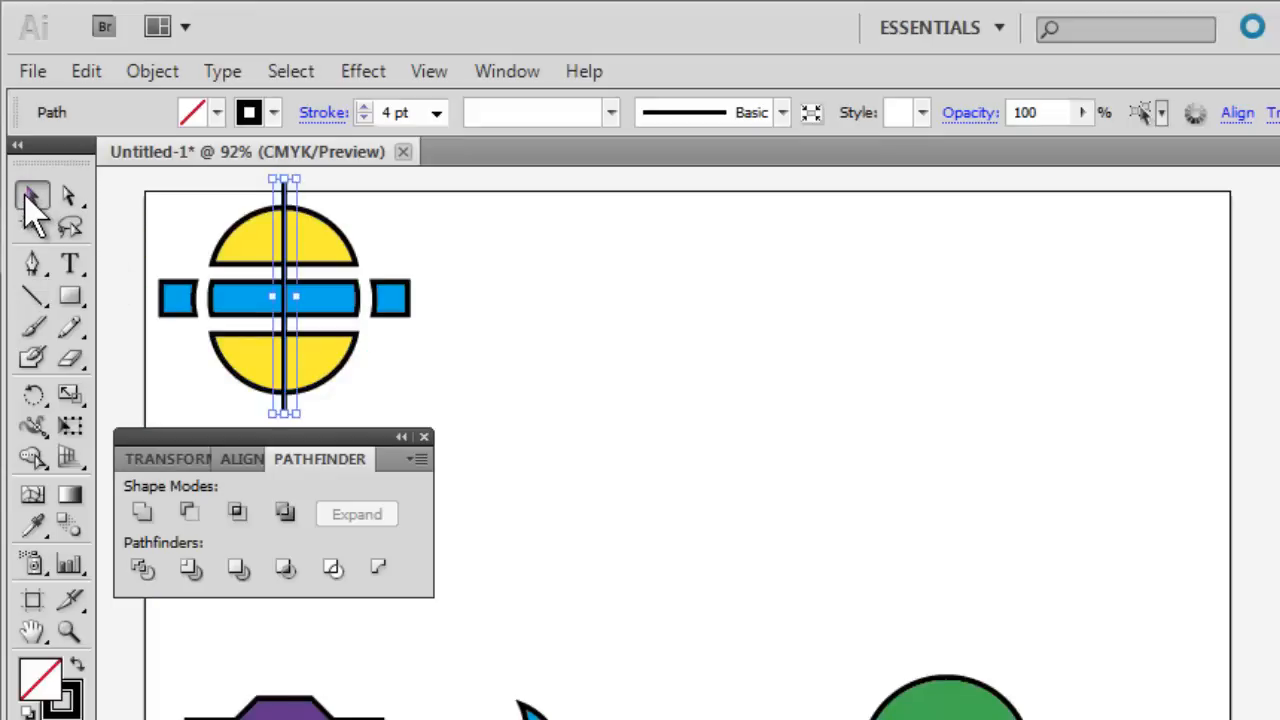
click(209, 189)
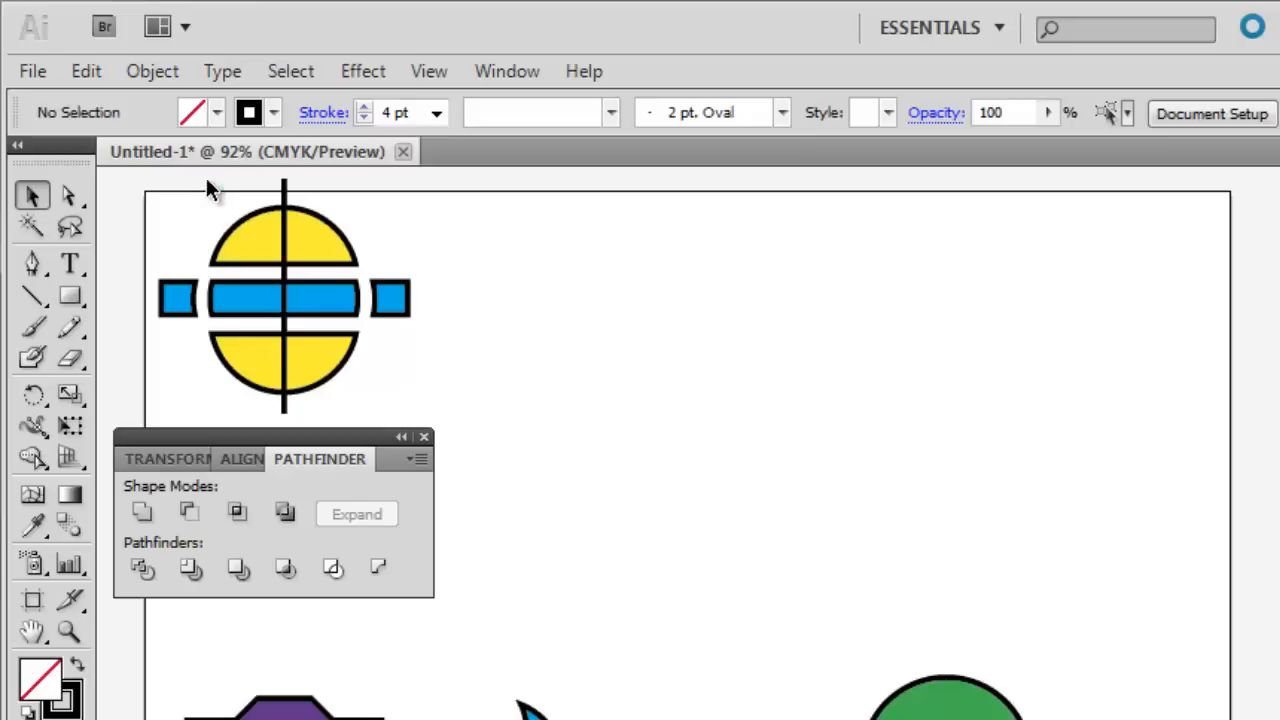
Apply Pathfinder's Divide to the vertical line and the circle pieces it crosses, and ungroup the result.
drag(207, 182, 351, 412)
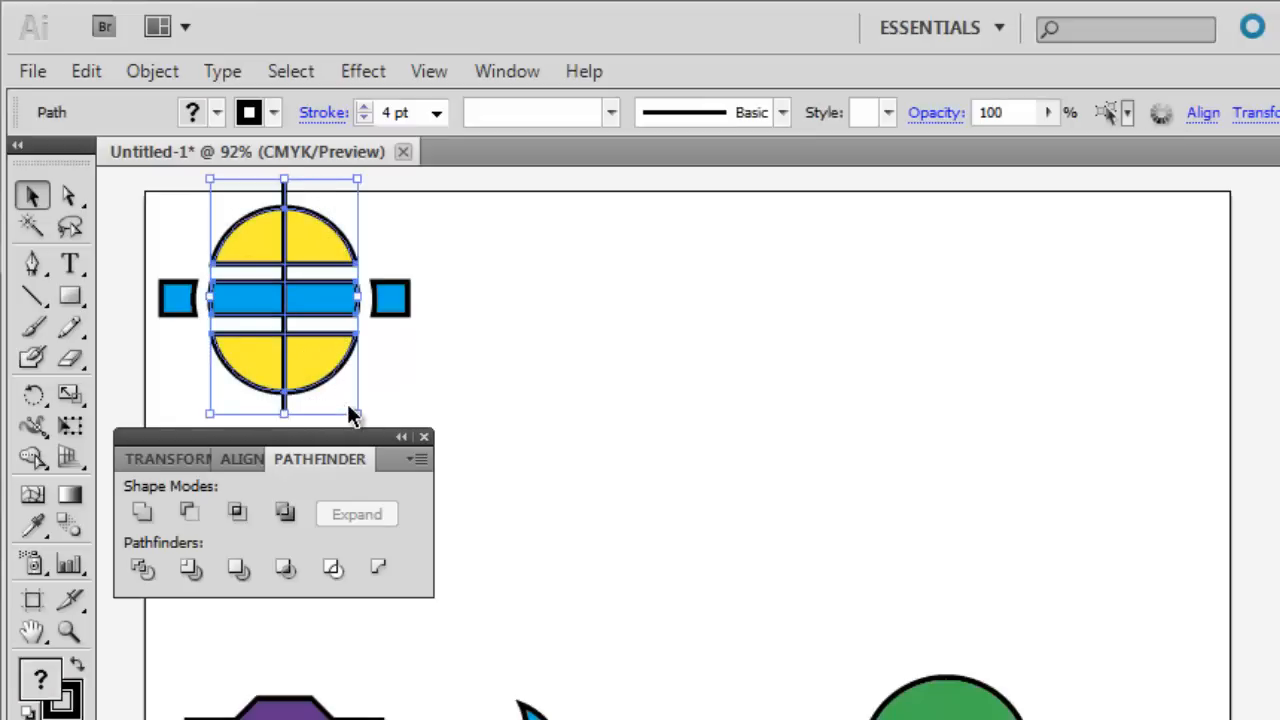
click(142, 570)
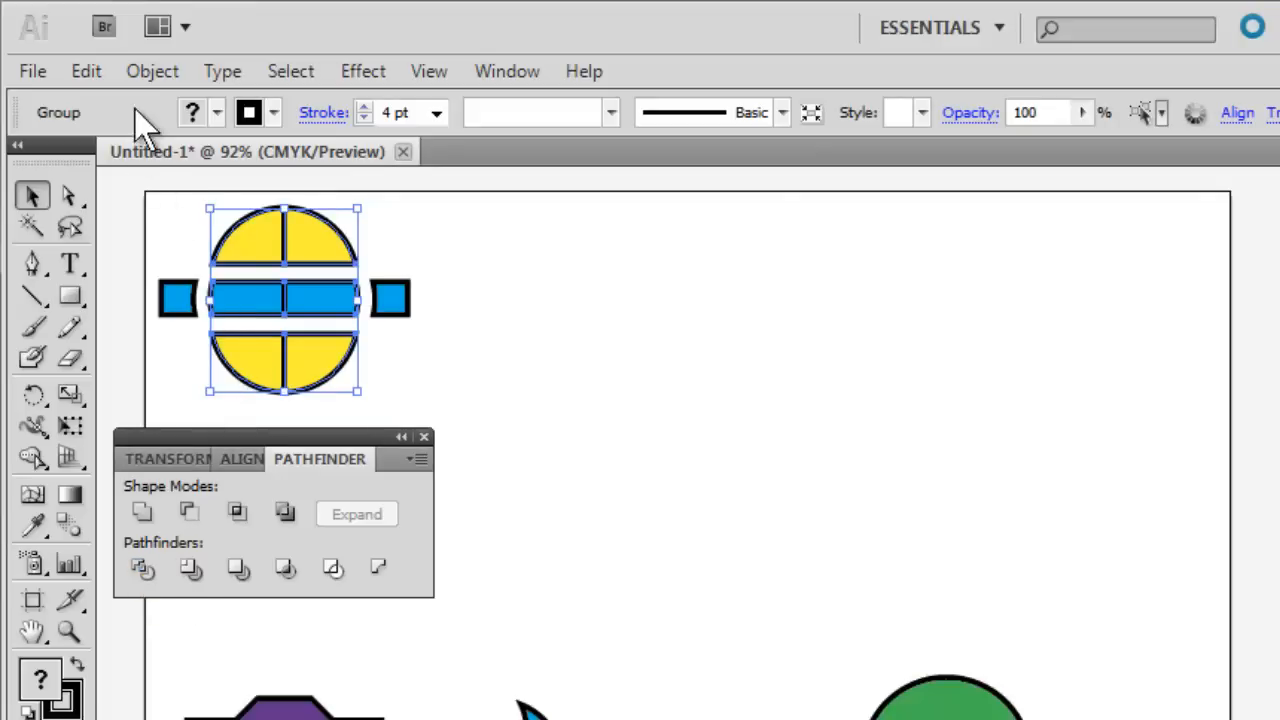
click(152, 72)
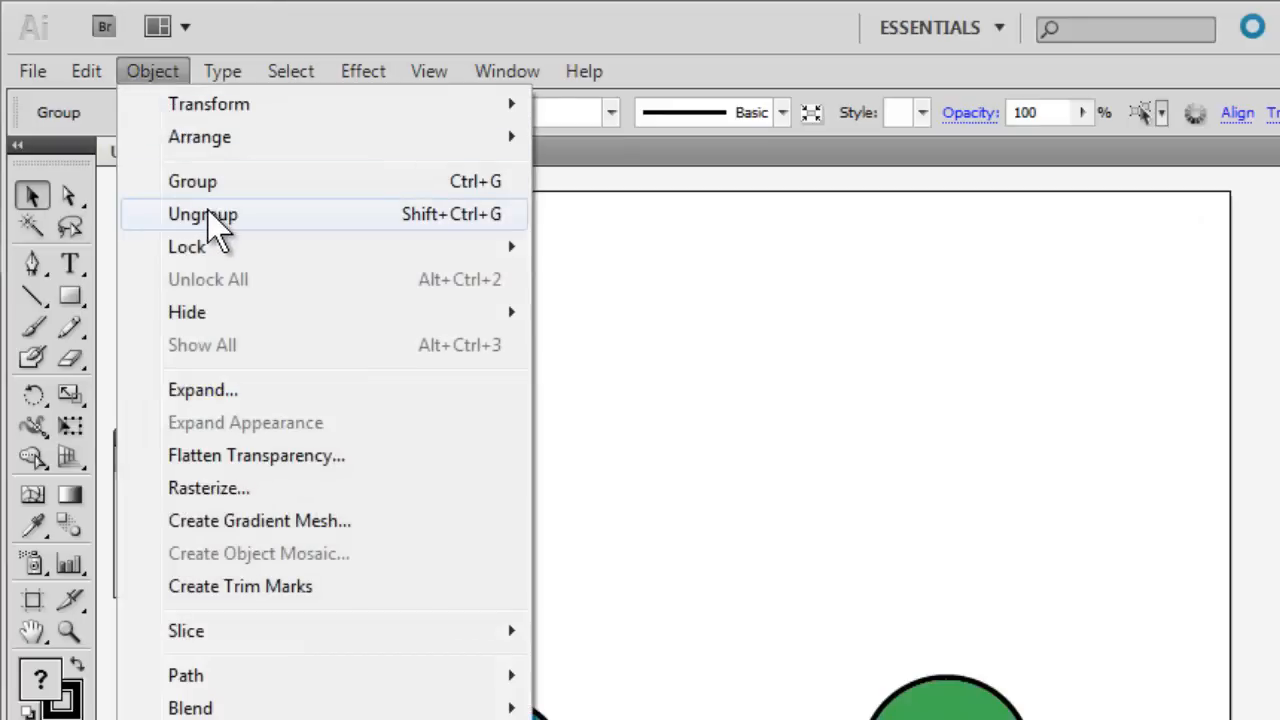
click(288, 213)
Shift the right-half pieces away from the left half, and move all the divided pieces down the artboard.
drag(434, 210, 310, 400)
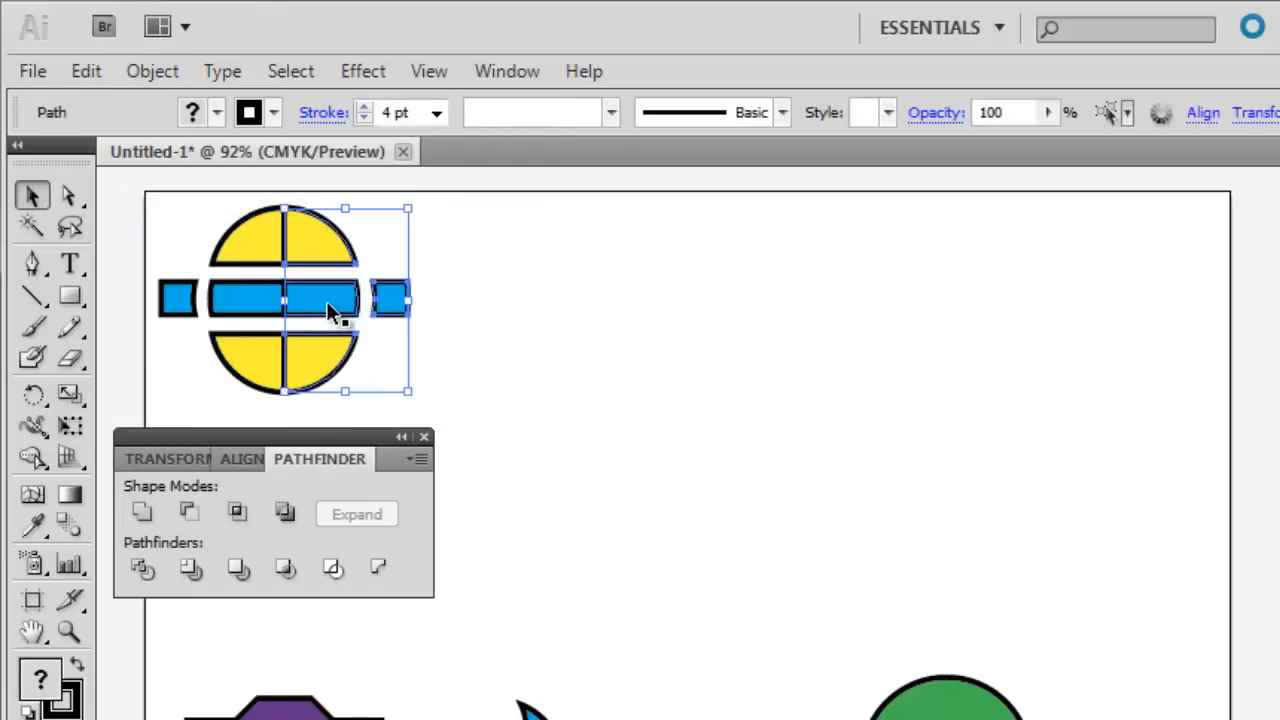
drag(322, 303, 338, 298)
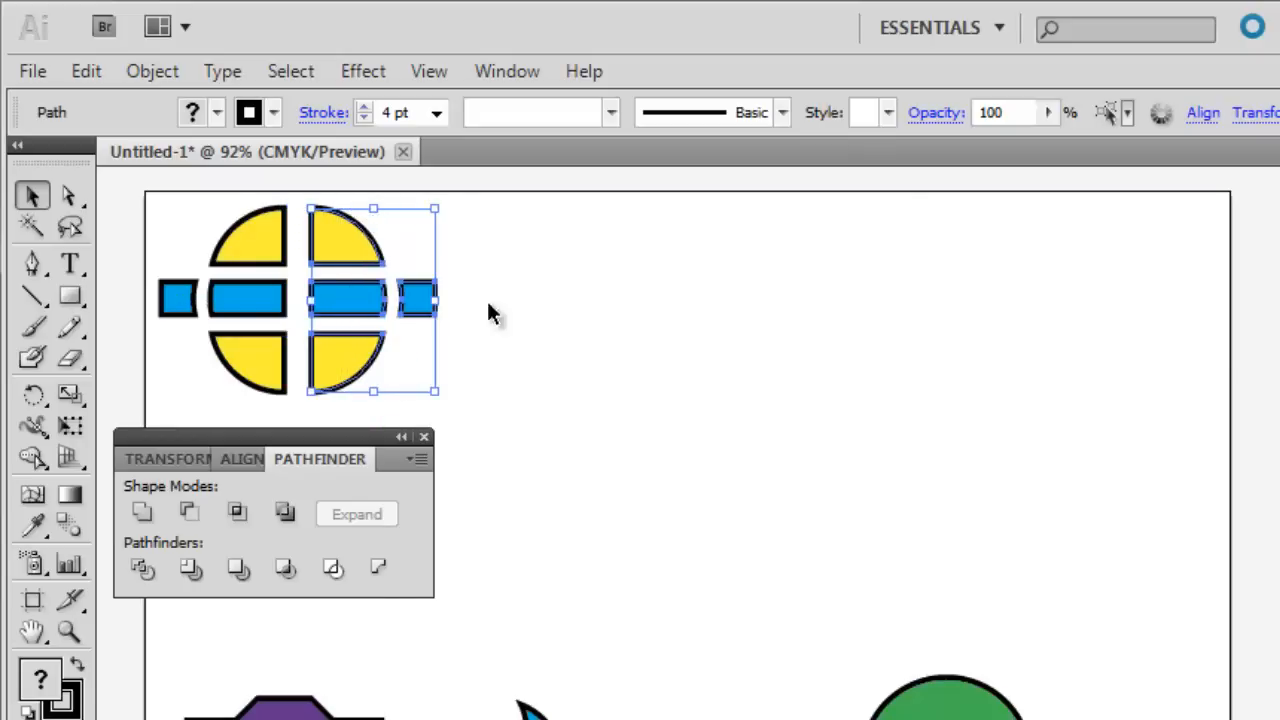
click(571, 305)
mouse_move(461, 207)
mouse_down()
mouse_move(194, 349)
mouse_move(184, 394)
mouse_up()
mouse_move(317, 315)
mouse_down()
mouse_move(580, 719)
mouse_move(455, 719)
mouse_up()
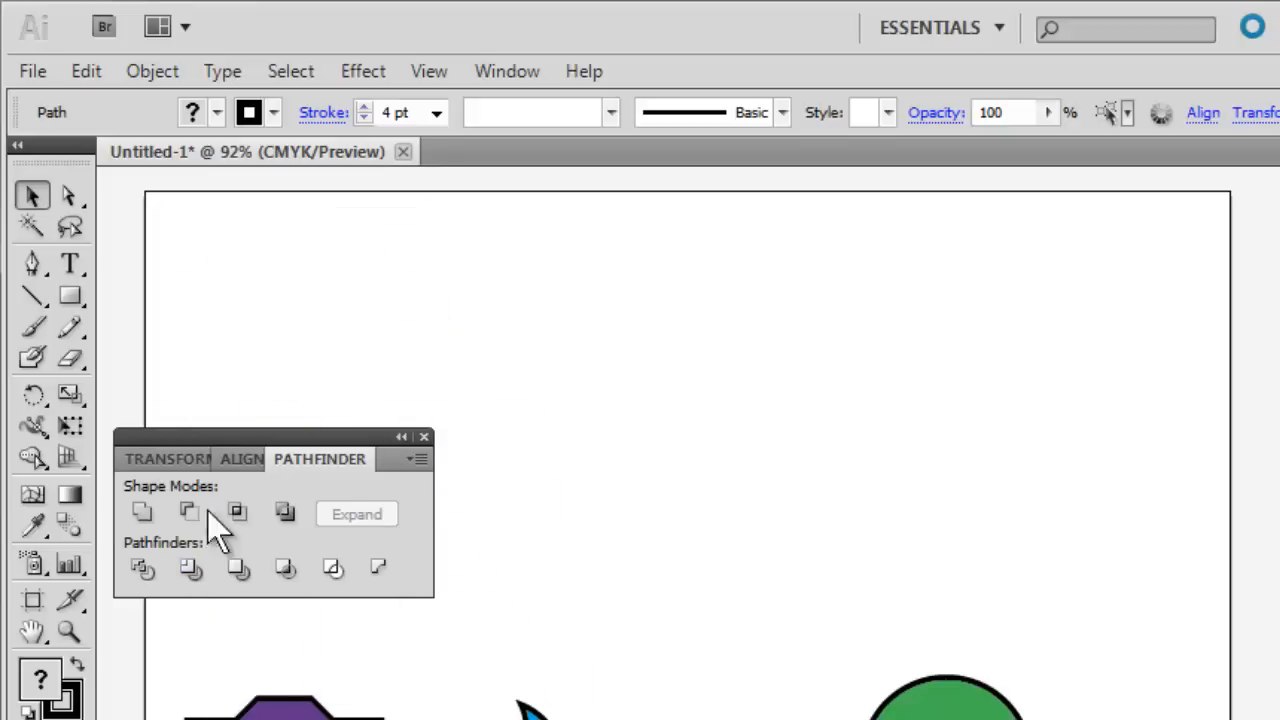
Create an 8-sided polygon with a 0.6944 in radius in the artboard's upper-left area and fill it with purple.
drag(74, 302, 180, 400)
click(198, 361)
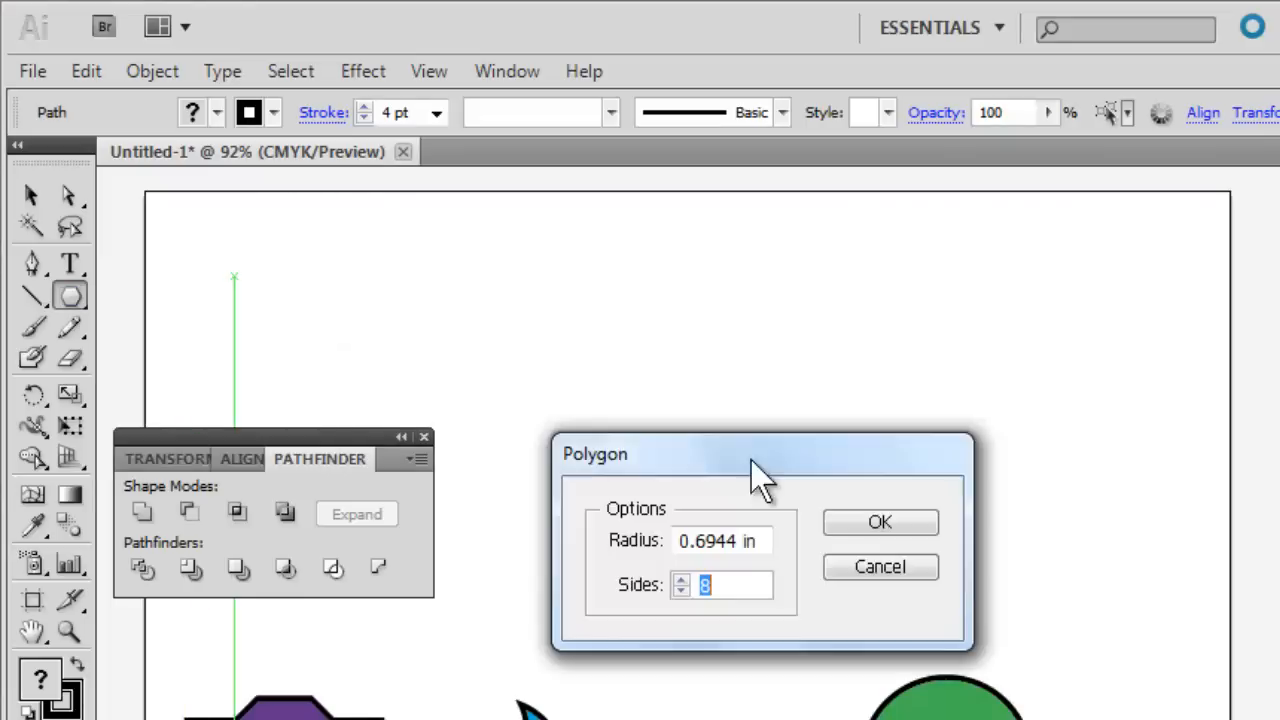
click(872, 523)
click(216, 112)
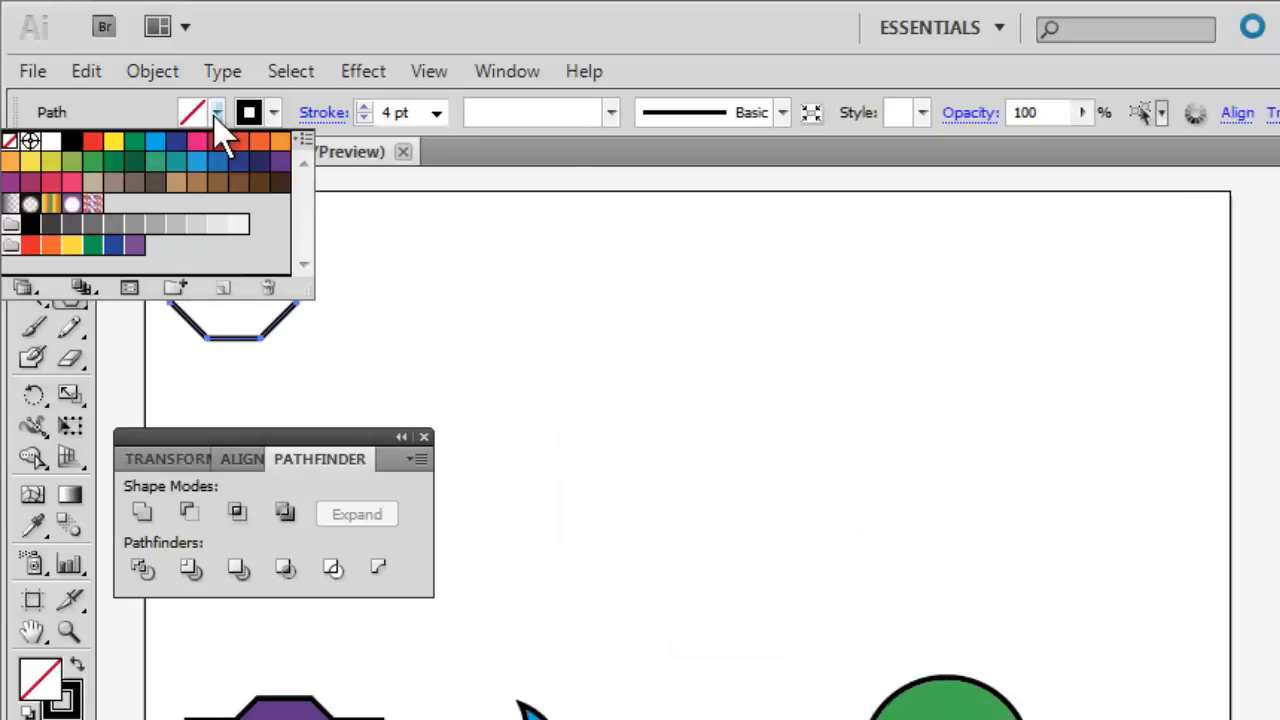
click(279, 168)
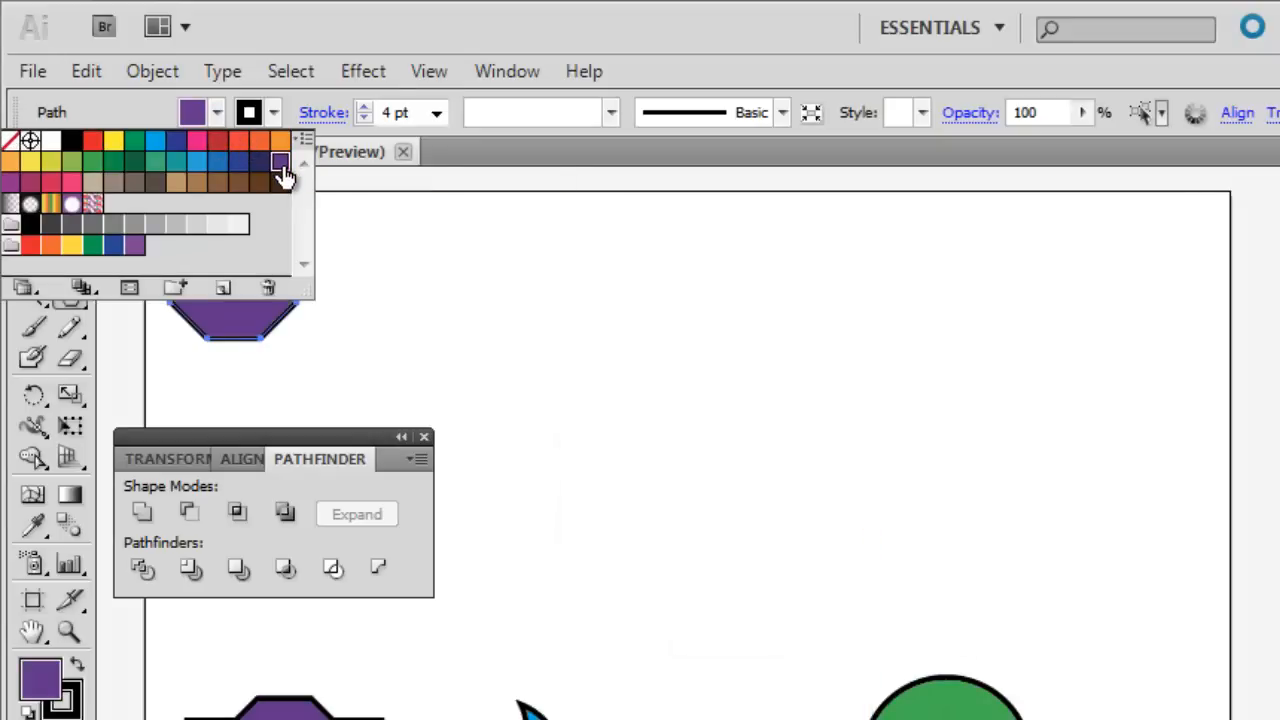
Duplicate the octagon into a row of four, and overlay a rectangle bridging each of the two neighboring pairs.
click(30, 197)
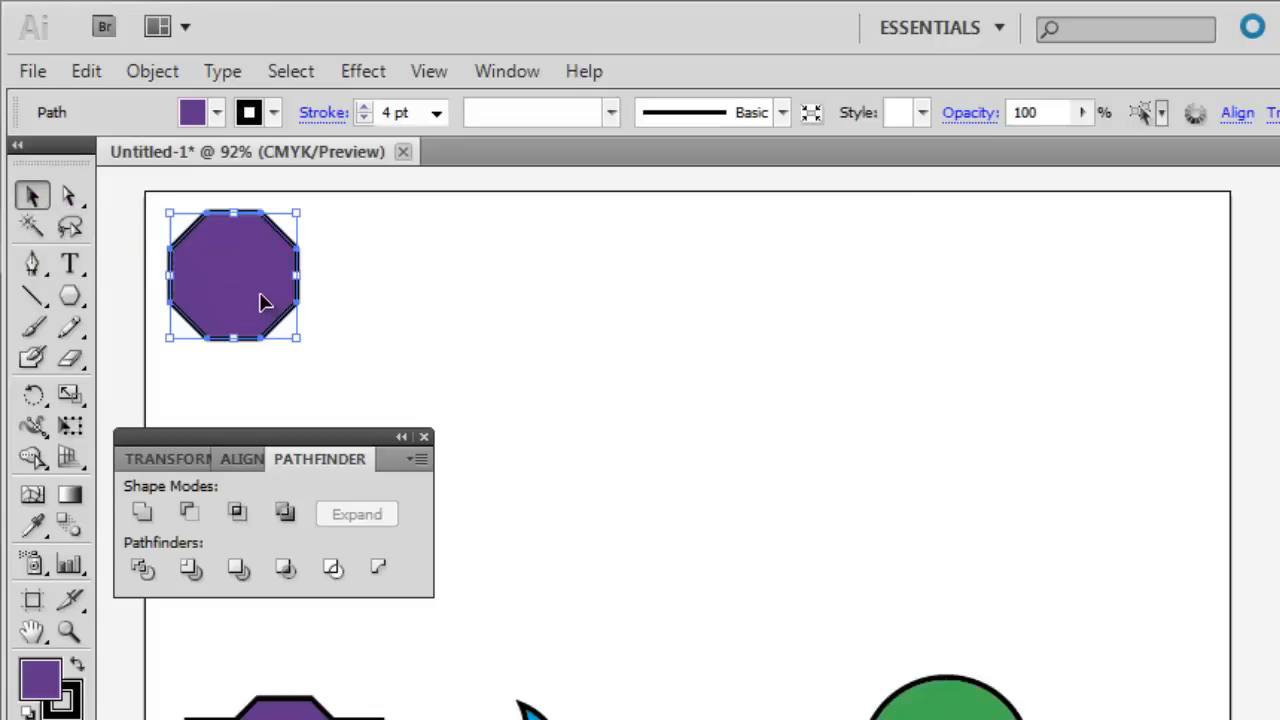
key(alt)
drag(257, 290, 716, 297)
drag(70, 297, 115, 301)
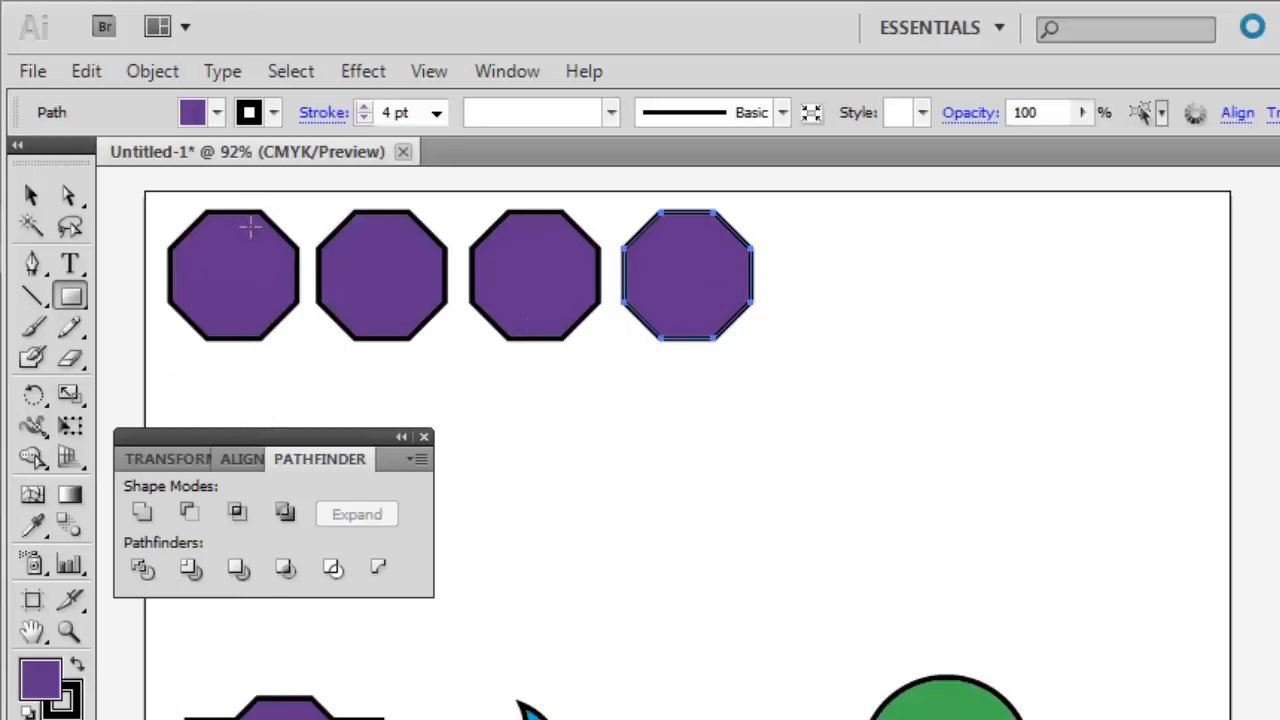
drag(233, 234, 396, 318)
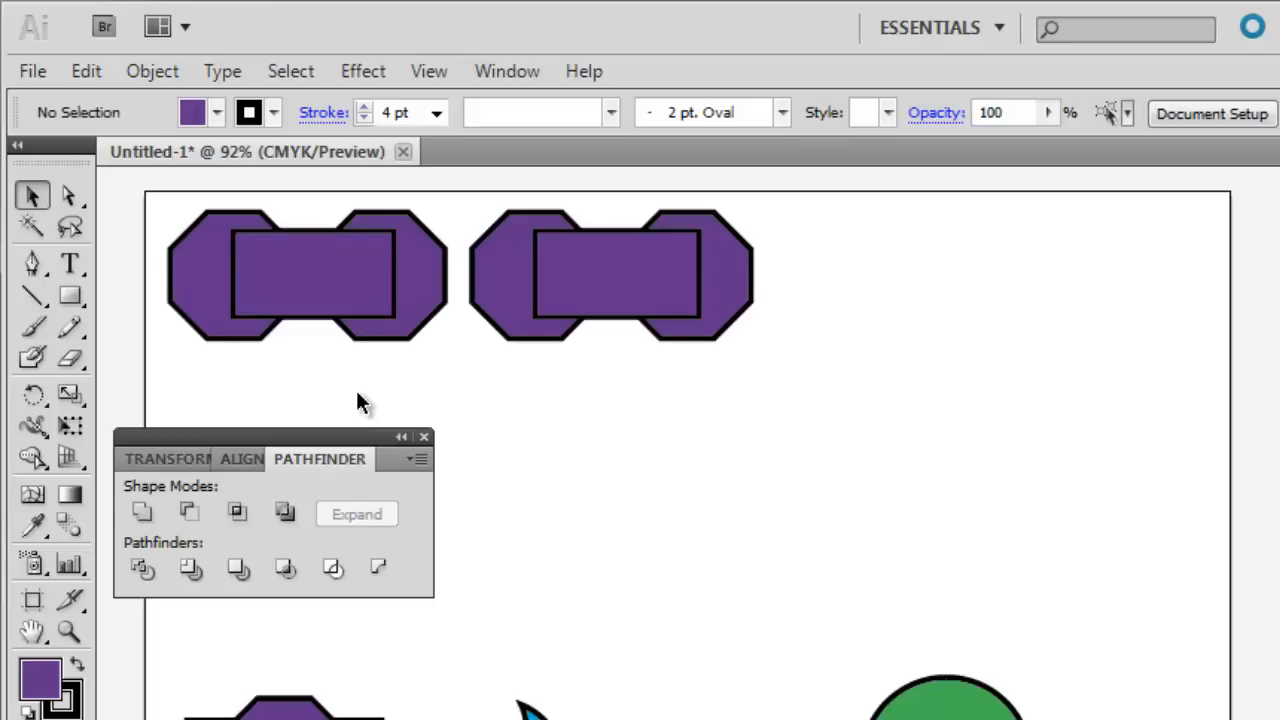
Fill both bridging rectangles and the right-hand octagon of each pair with pink.
click(307, 300)
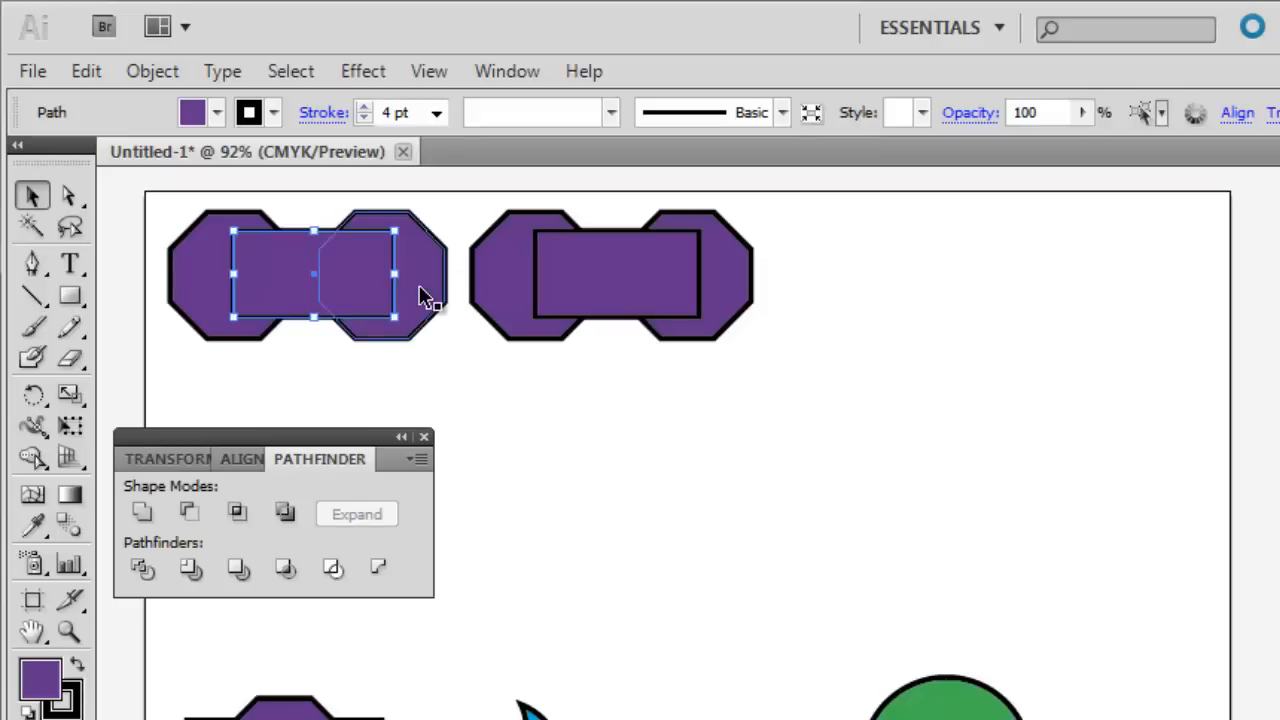
shift+click(586, 283)
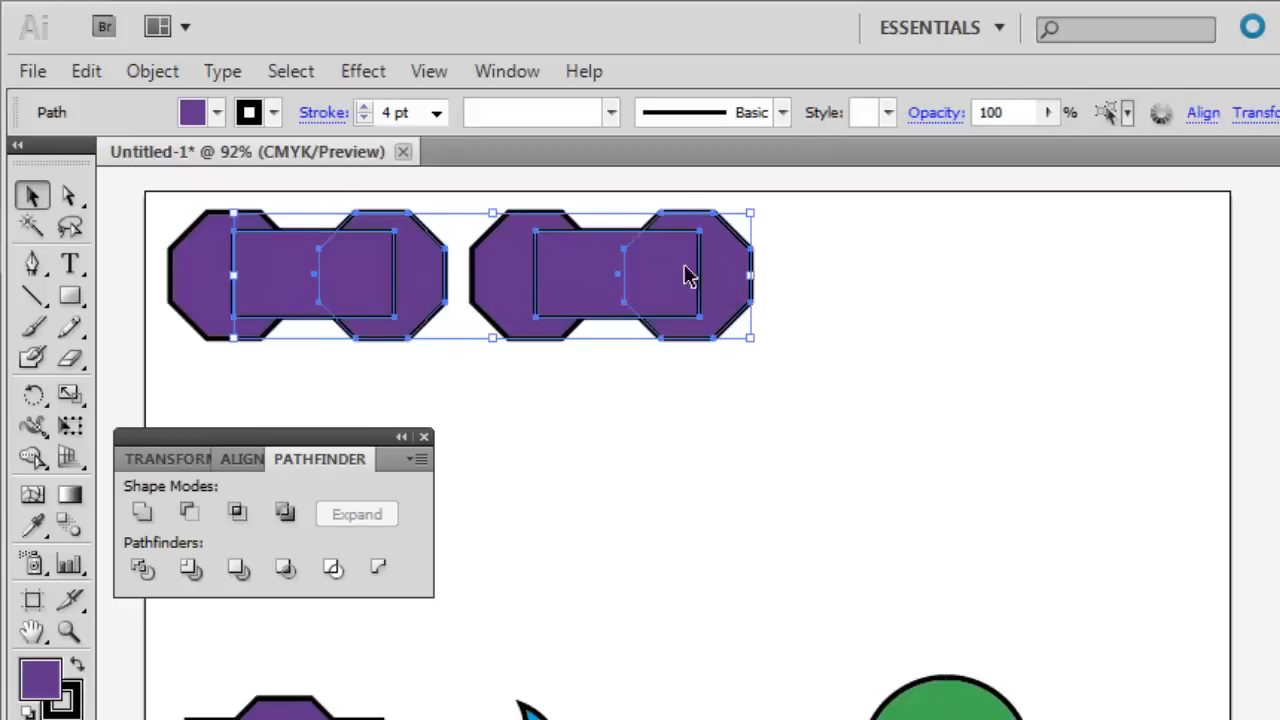
click(217, 112)
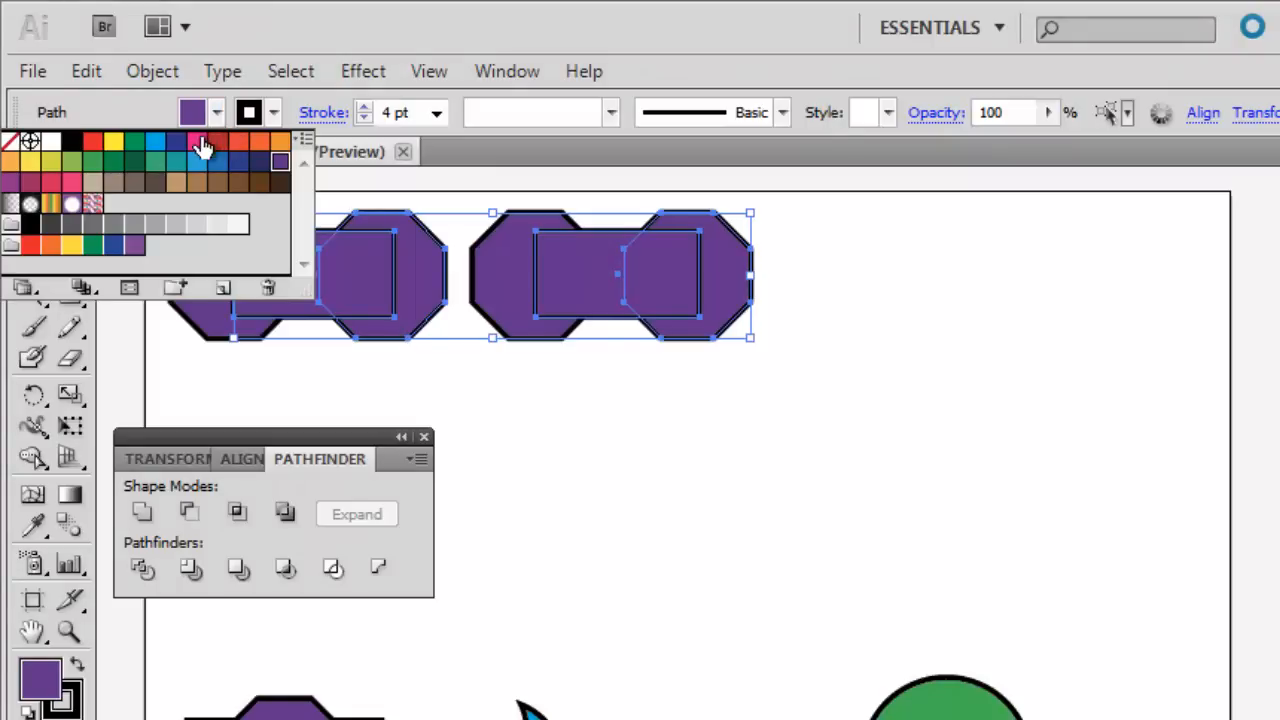
click(203, 146)
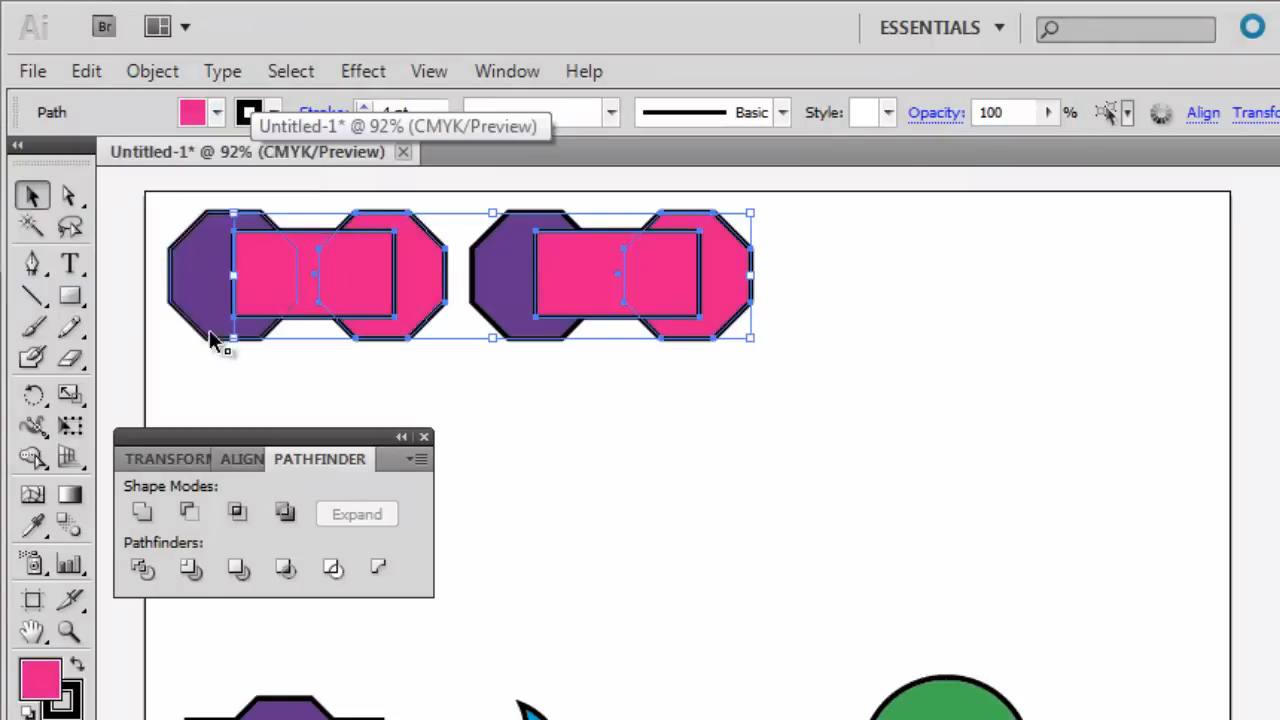
click(148, 372)
Send both pink bridging rectangles to the back, behind the octagons.
click(311, 295)
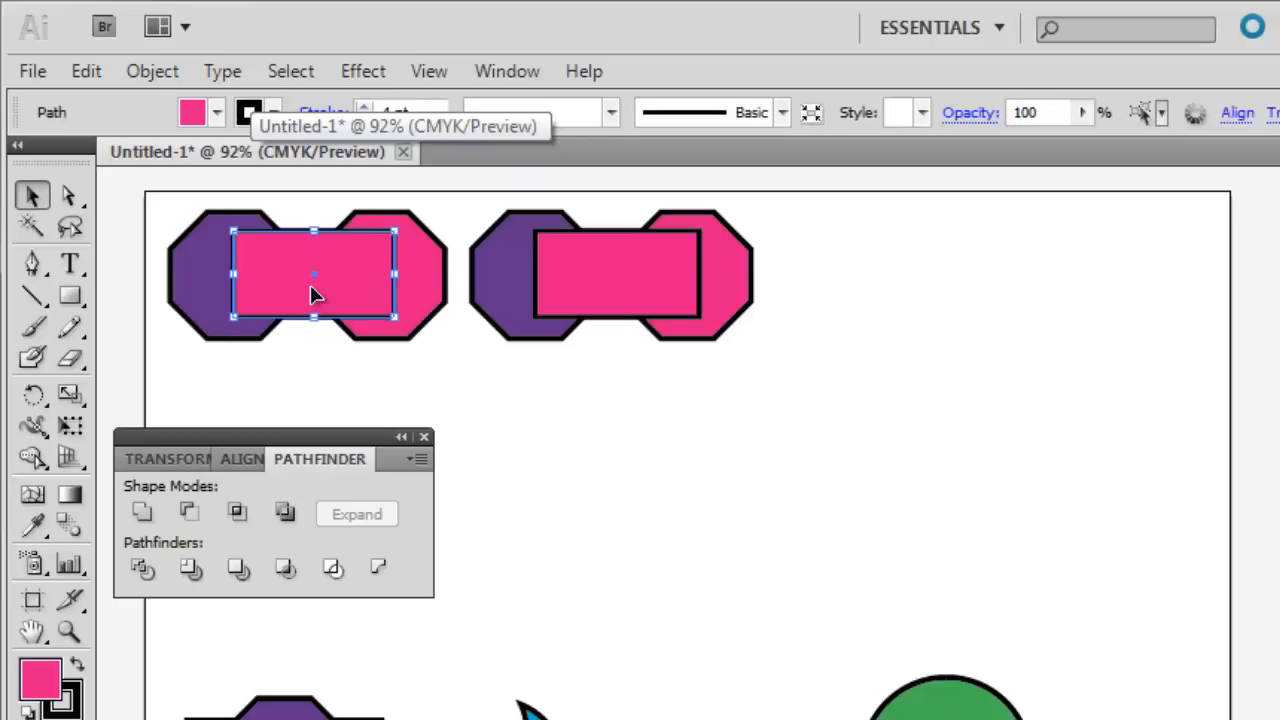
shift+click(616, 287)
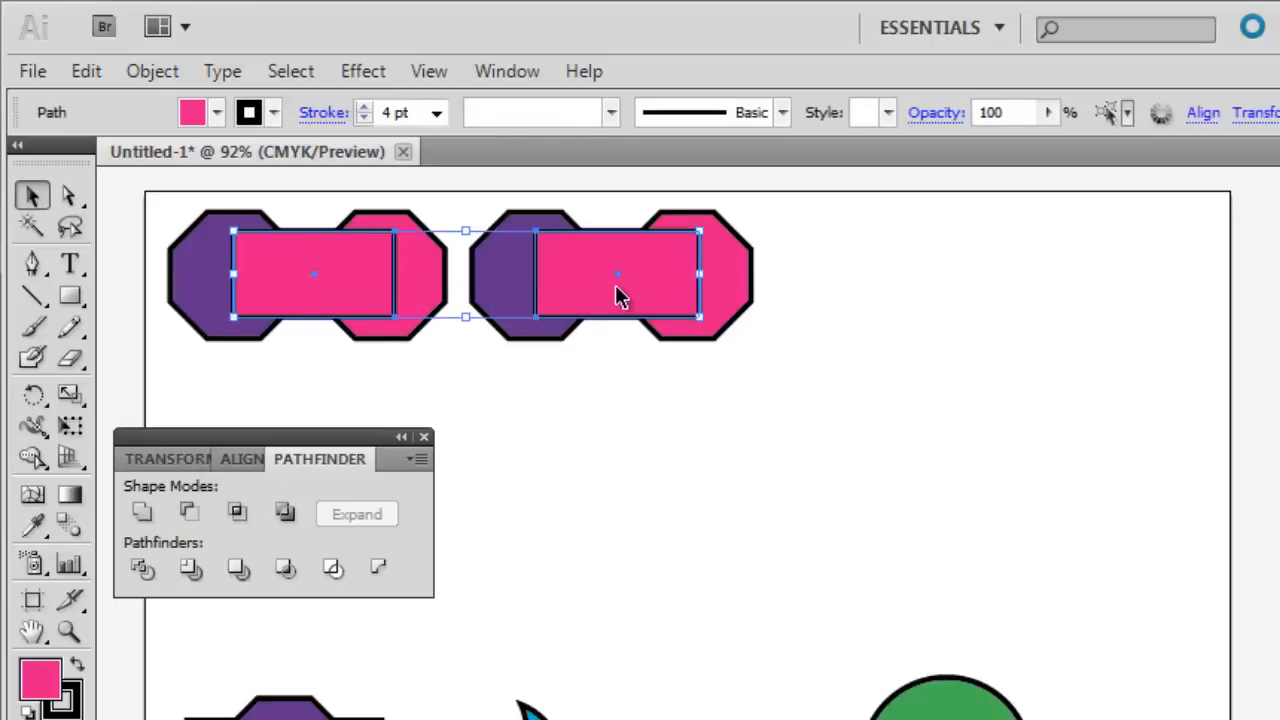
click(153, 72)
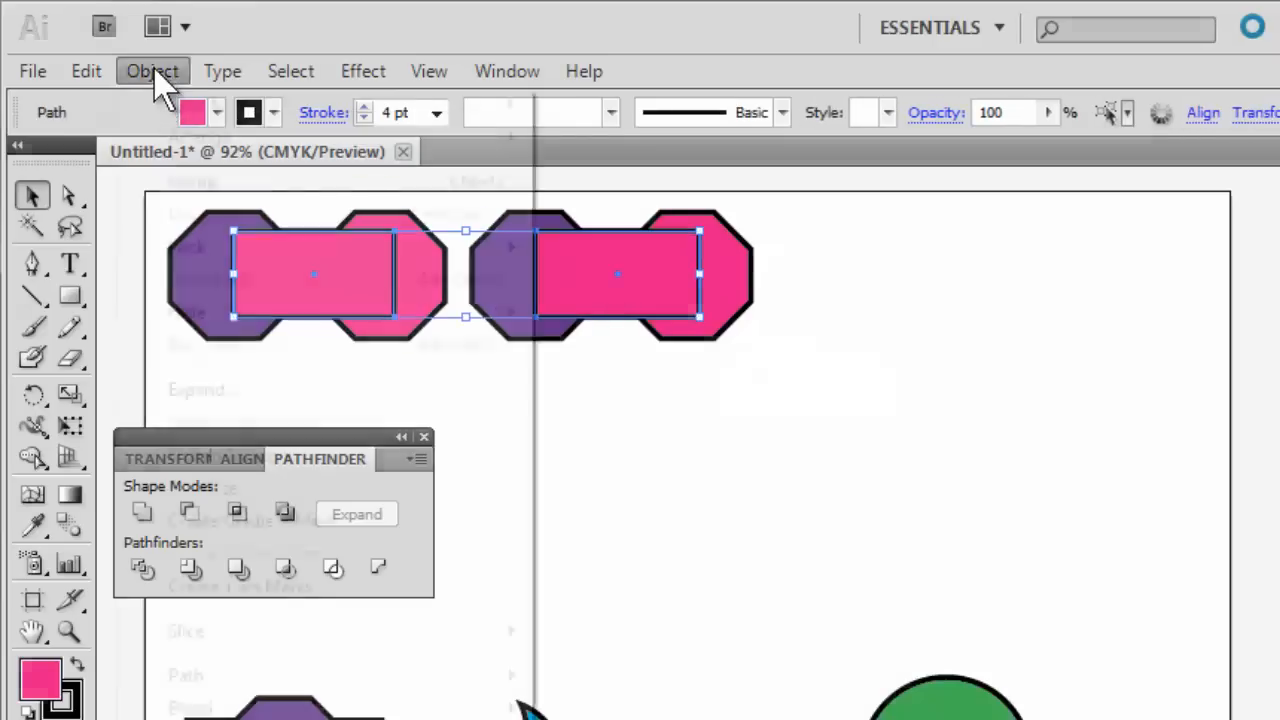
mouse_move(274, 132)
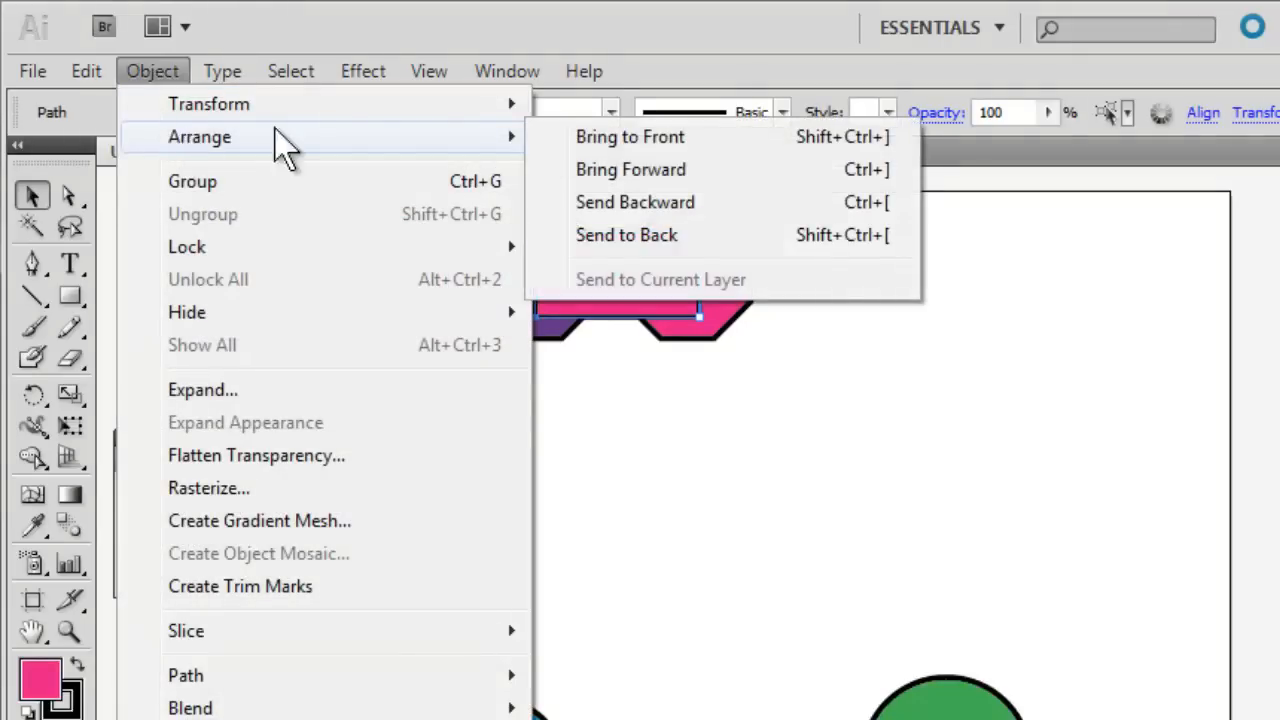
click(612, 235)
click(279, 372)
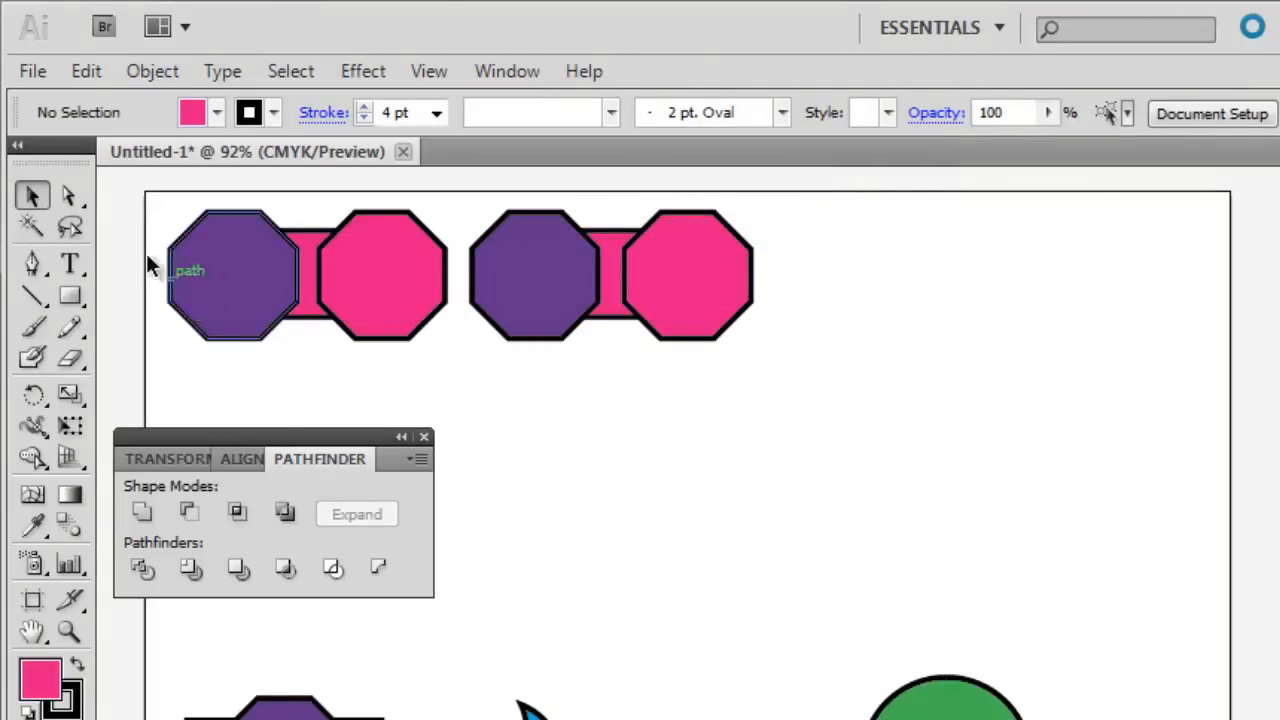
Apply Pathfinder Trim to the left set of octagons and rectangle, and Merge to the right set.
drag(155, 207, 402, 340)
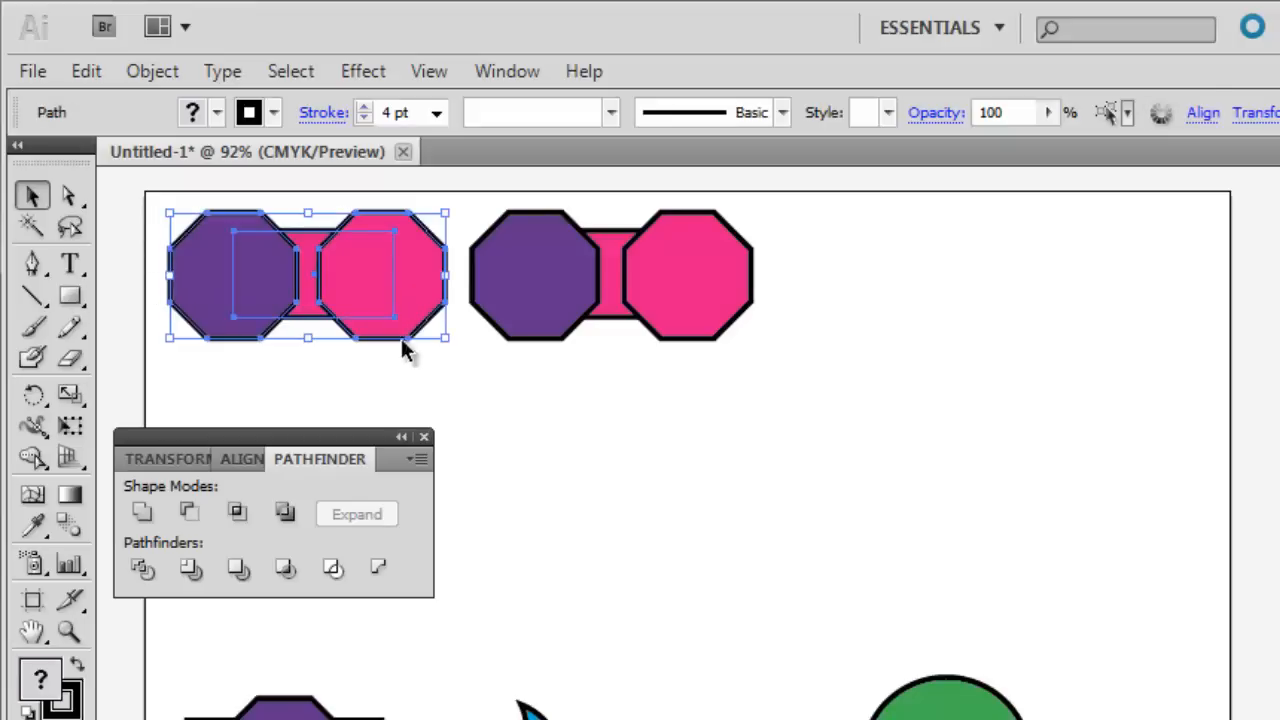
click(191, 570)
click(427, 403)
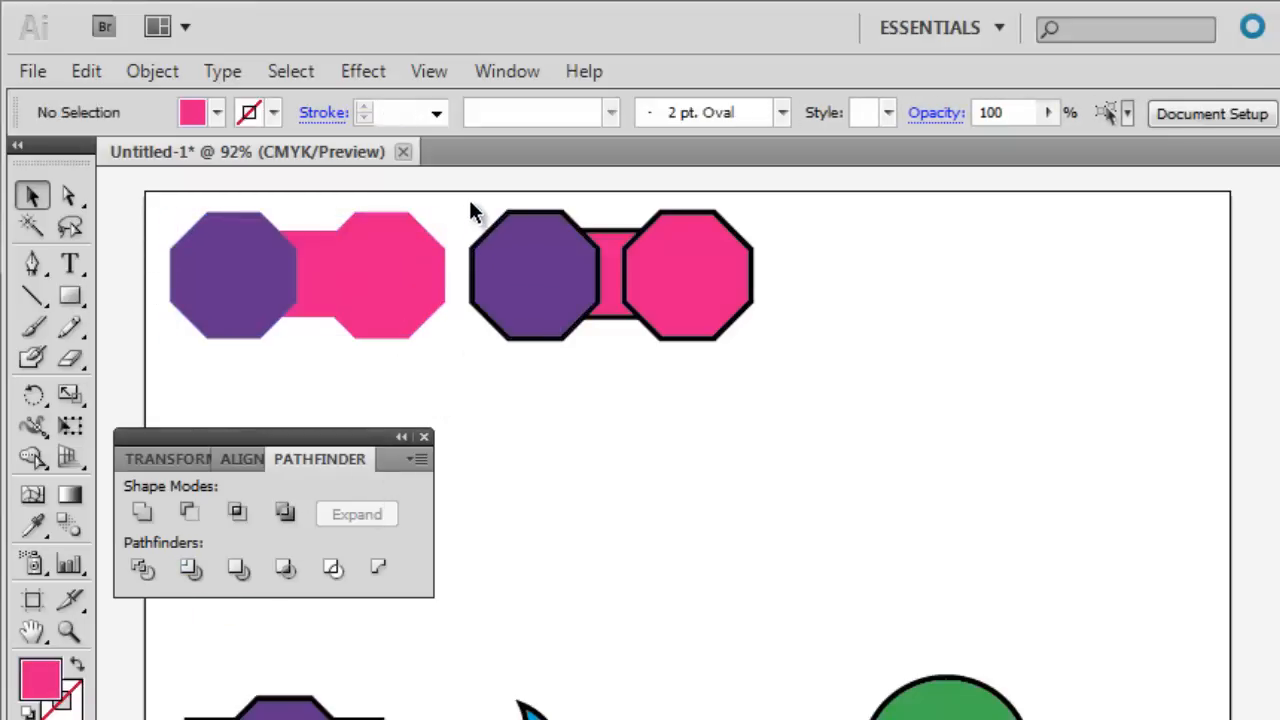
drag(471, 206, 729, 349)
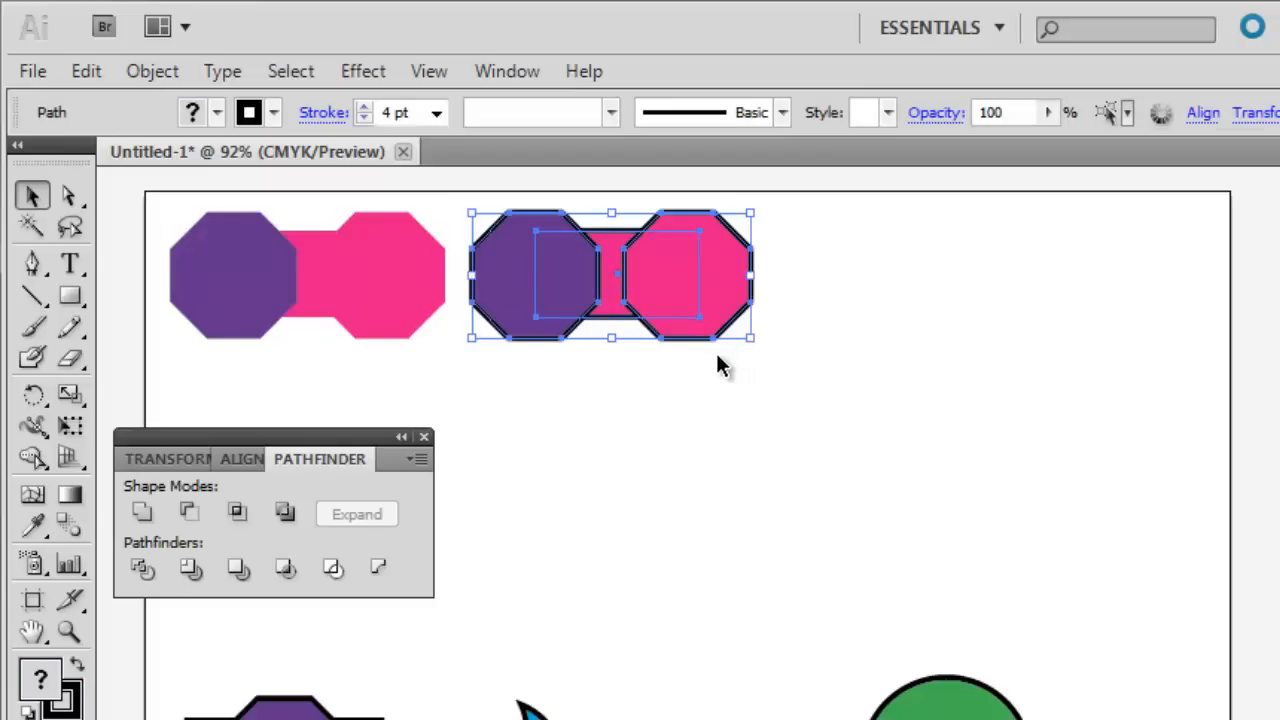
click(241, 584)
click(489, 418)
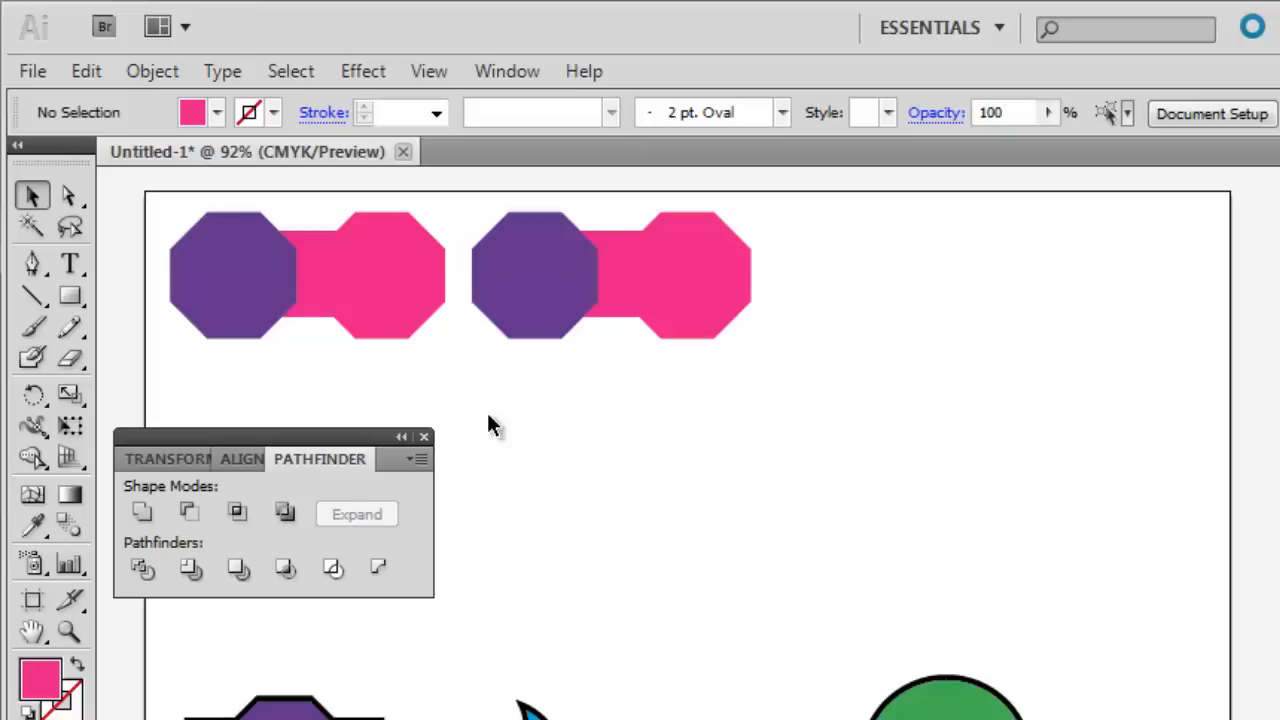
Ungroup the trimmed set and shift its purple octagon and pink connector to the left to separate all three pieces.
click(250, 293)
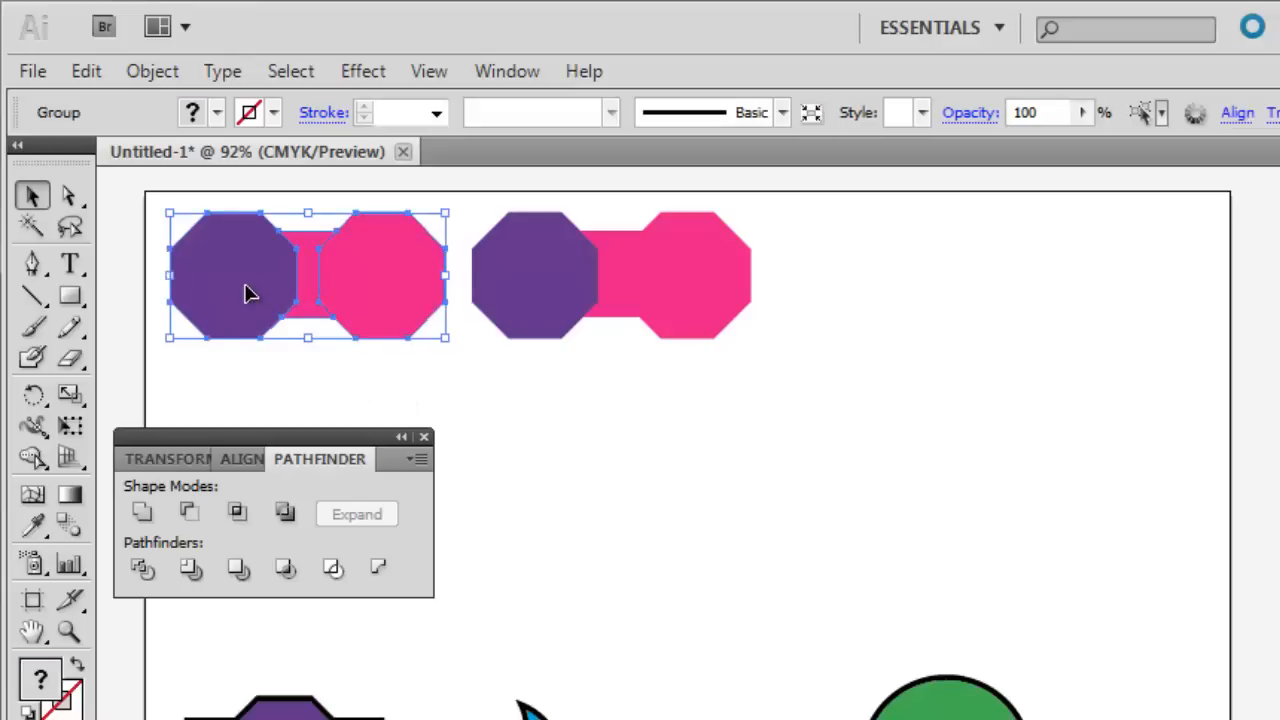
click(150, 72)
click(196, 214)
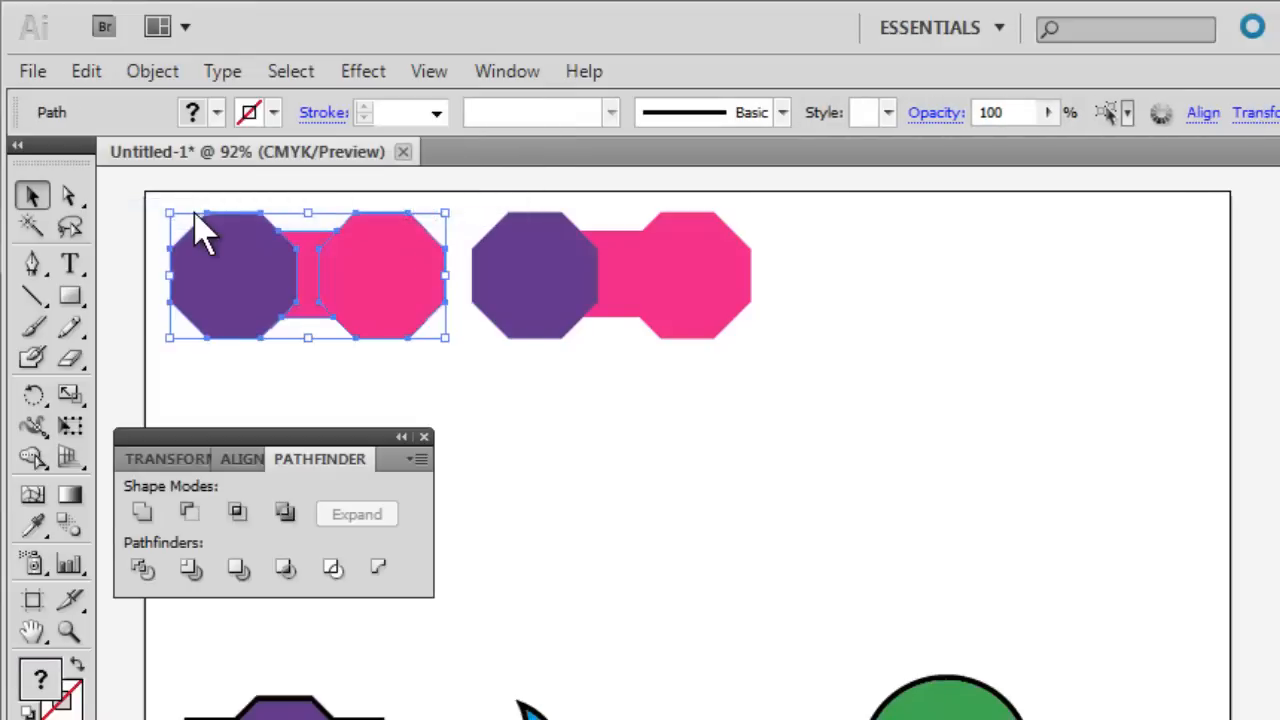
click(175, 375)
drag(216, 283, 193, 291)
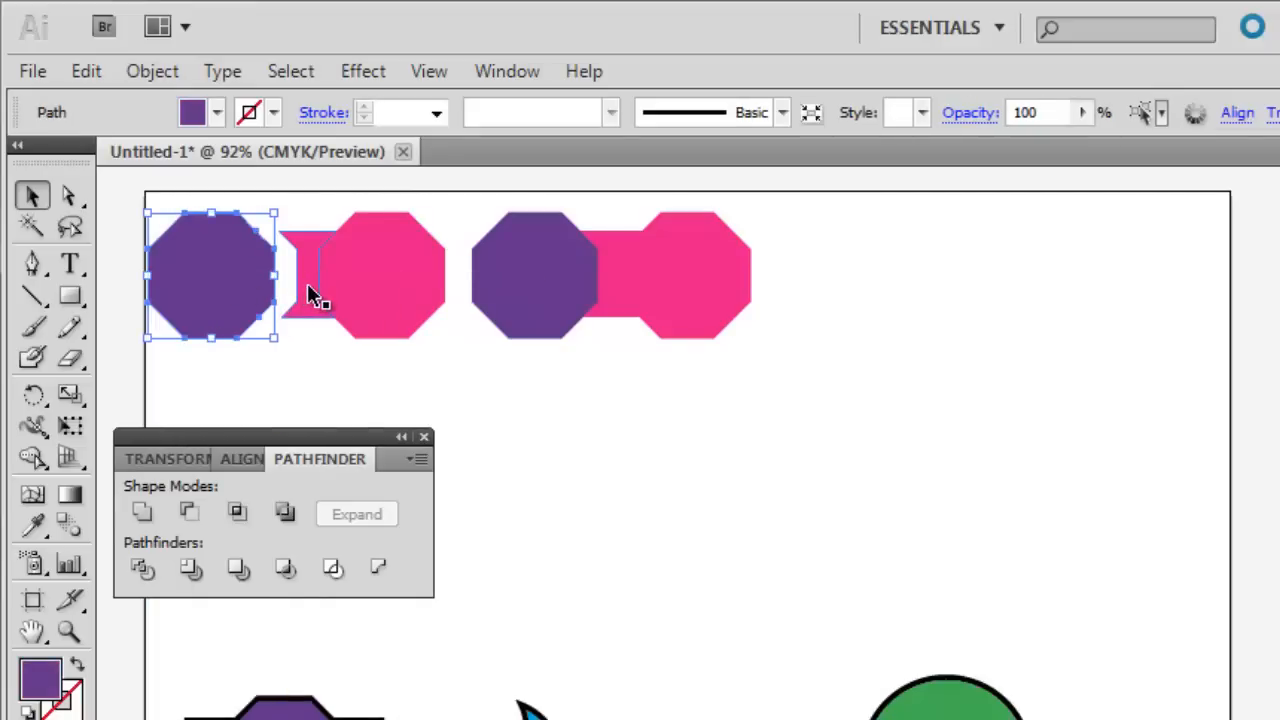
drag(309, 294, 296, 290)
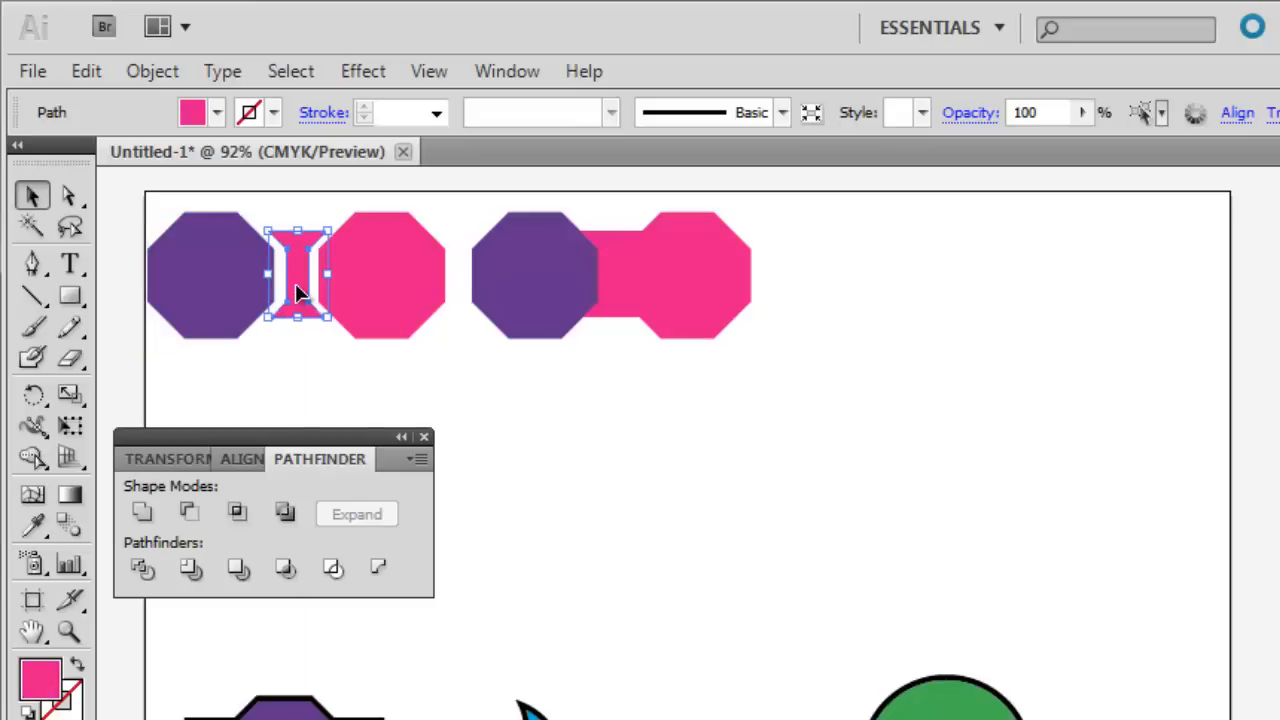
click(326, 367)
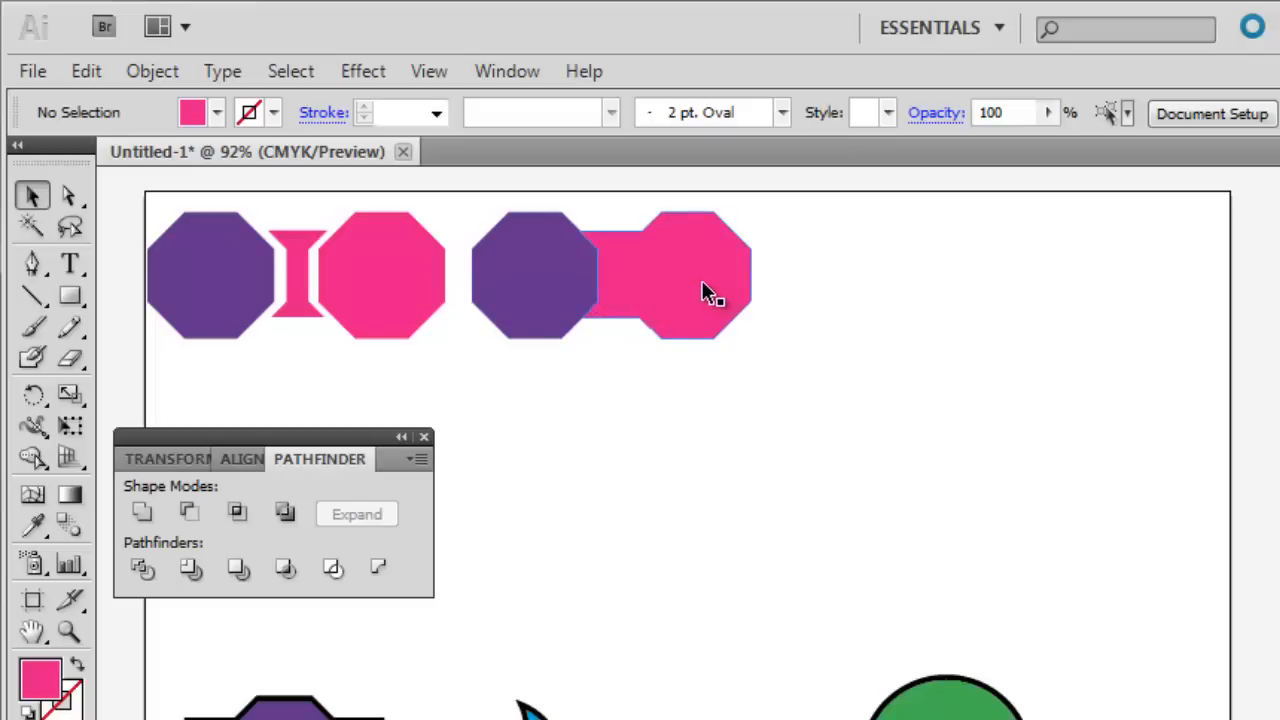
Ungroup the merged set and shift its pink piece right, away from the purple octagon, and move all the pieces down the artboard.
click(674, 294)
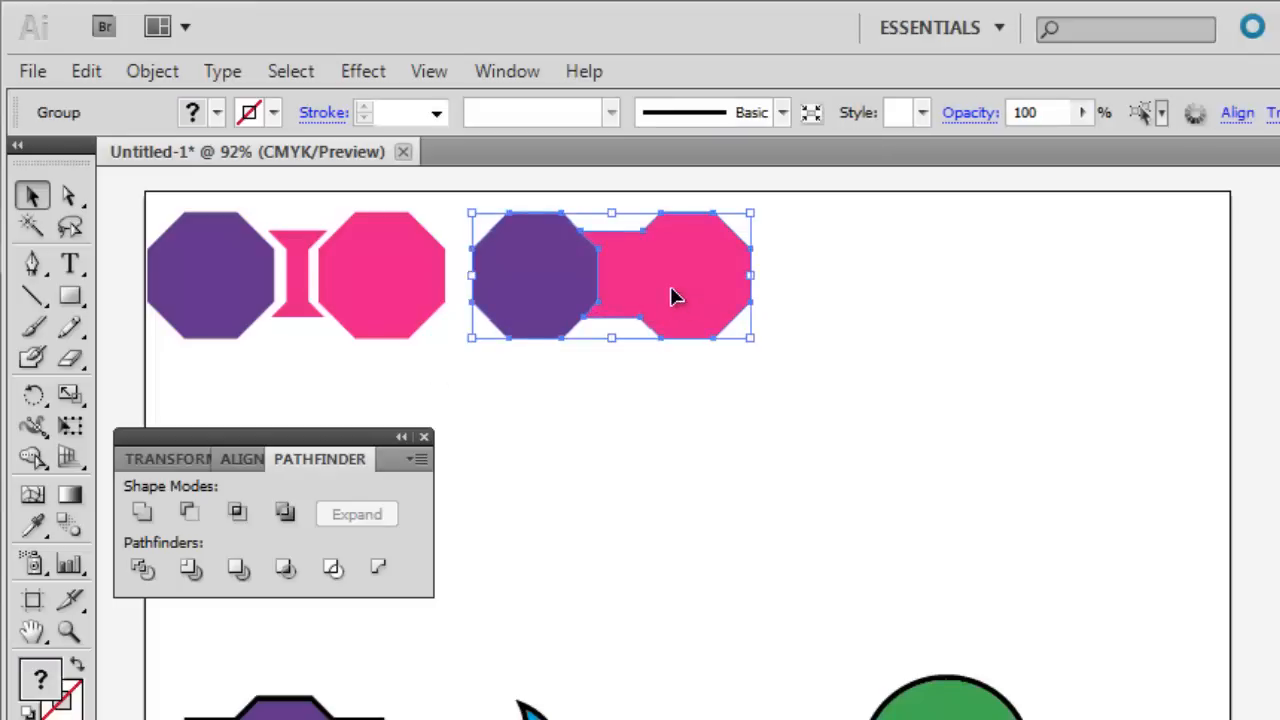
click(154, 72)
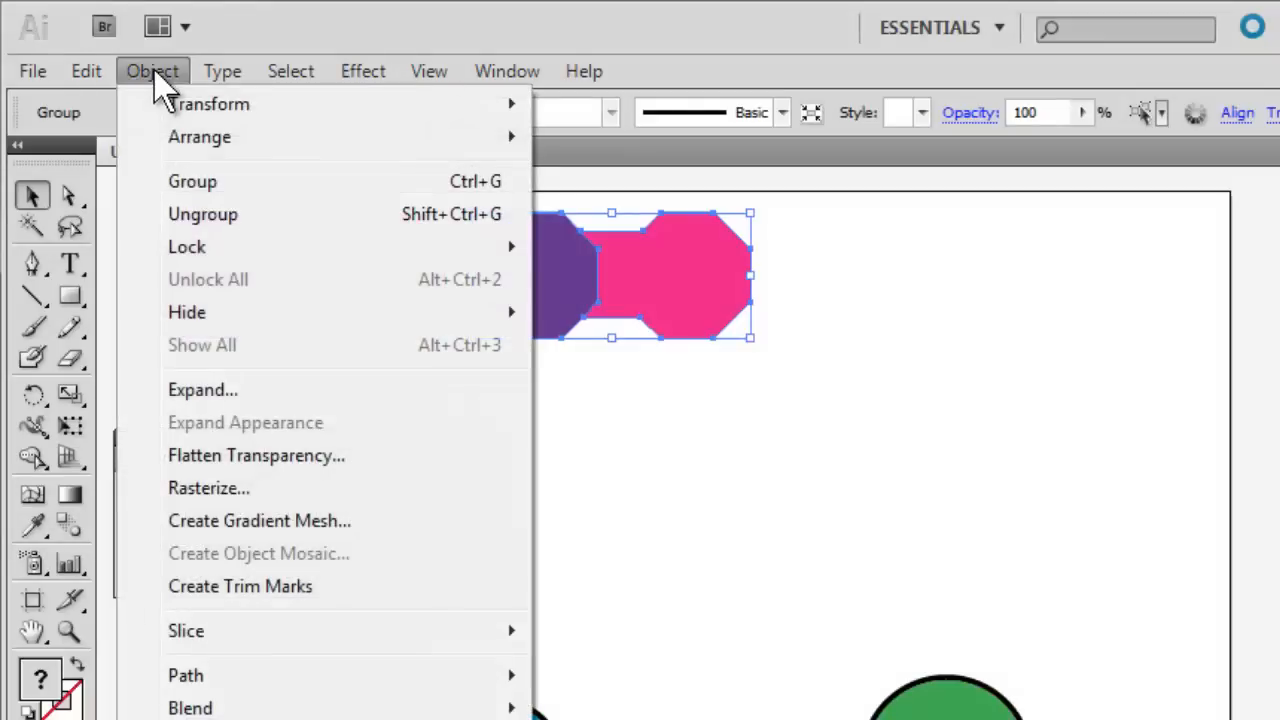
click(195, 210)
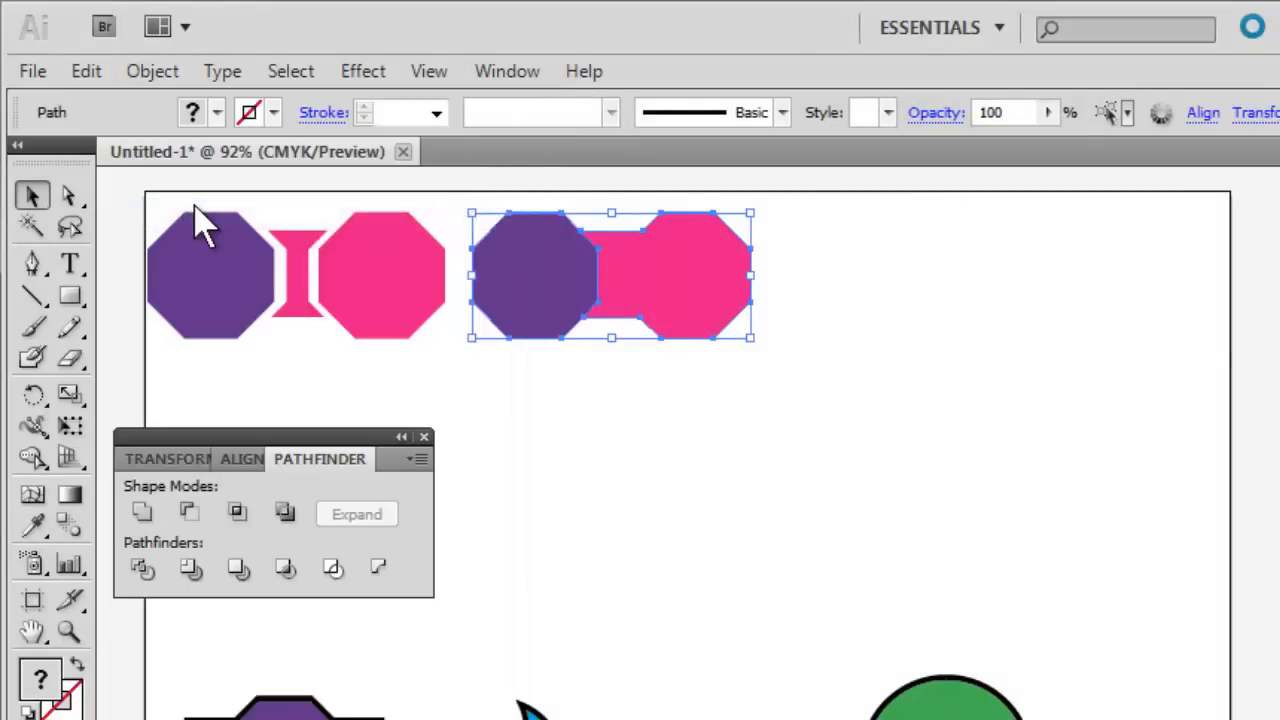
click(644, 368)
drag(663, 278, 685, 278)
click(628, 384)
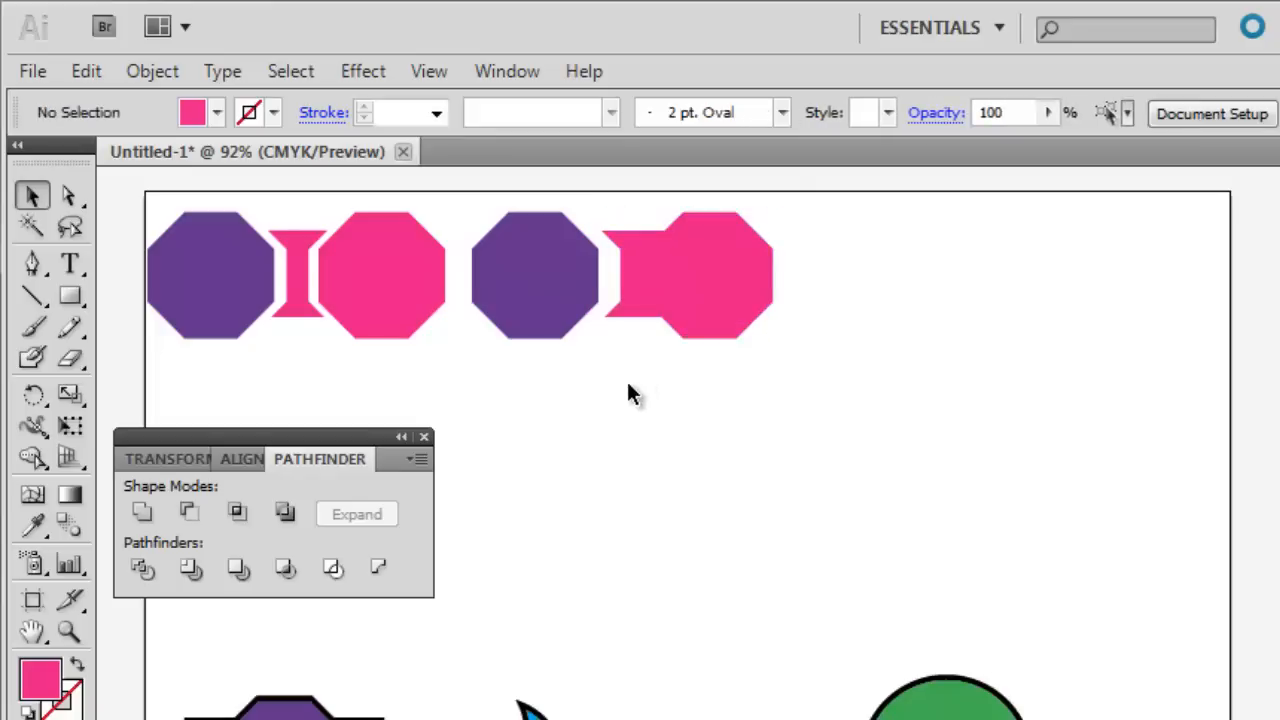
drag(652, 384, 655, 719)
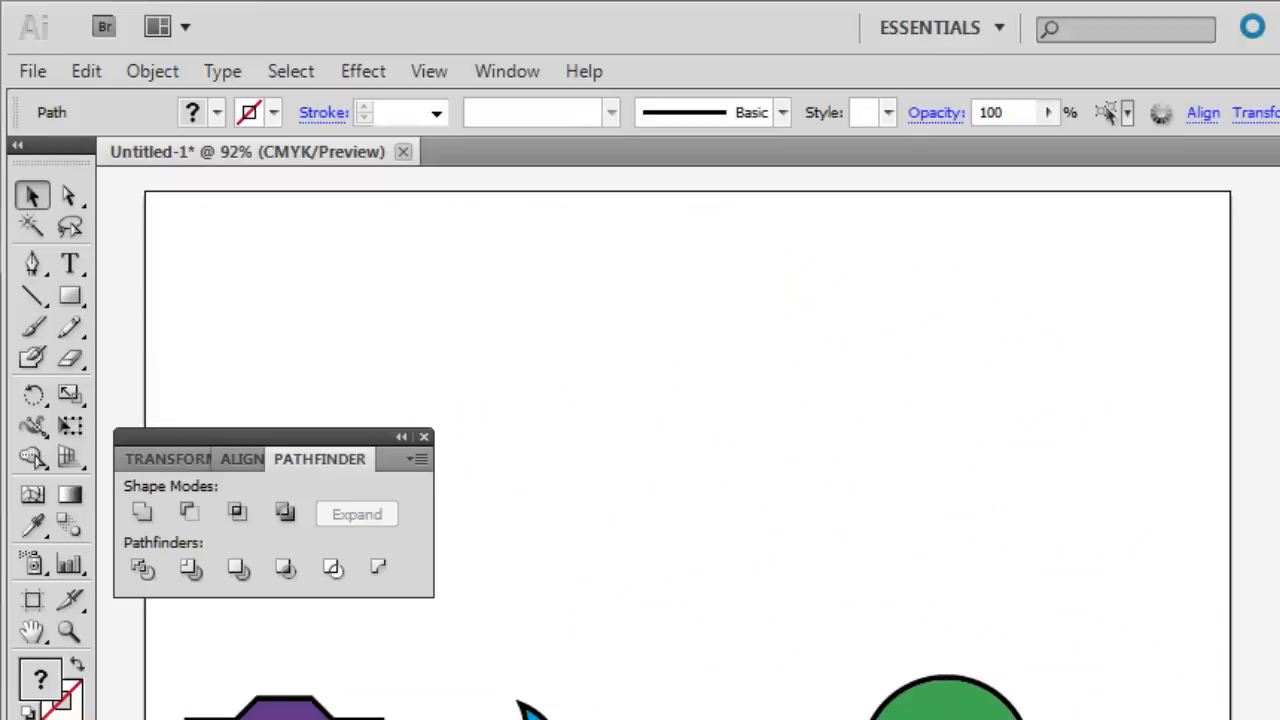
Draw a green rectangle in the artboard's upper-left area and overlay an orange circle centered on its lower edge.
click(70, 297)
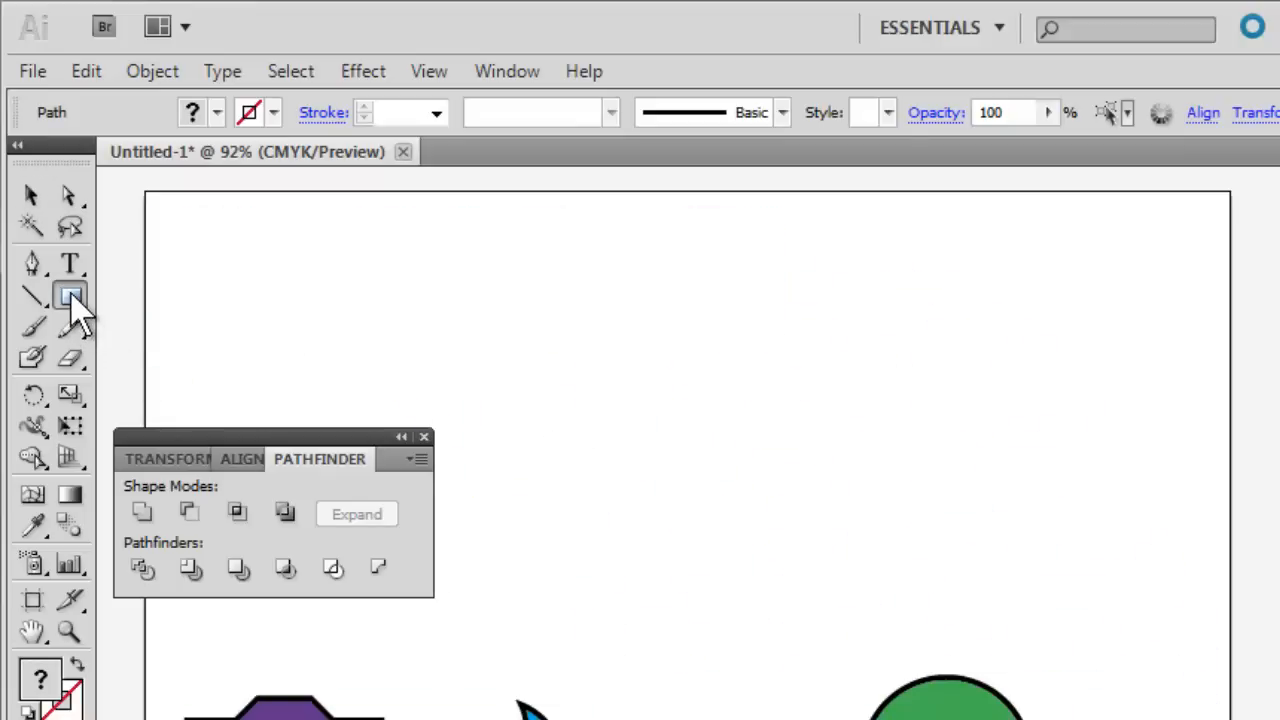
drag(181, 244, 399, 318)
click(216, 113)
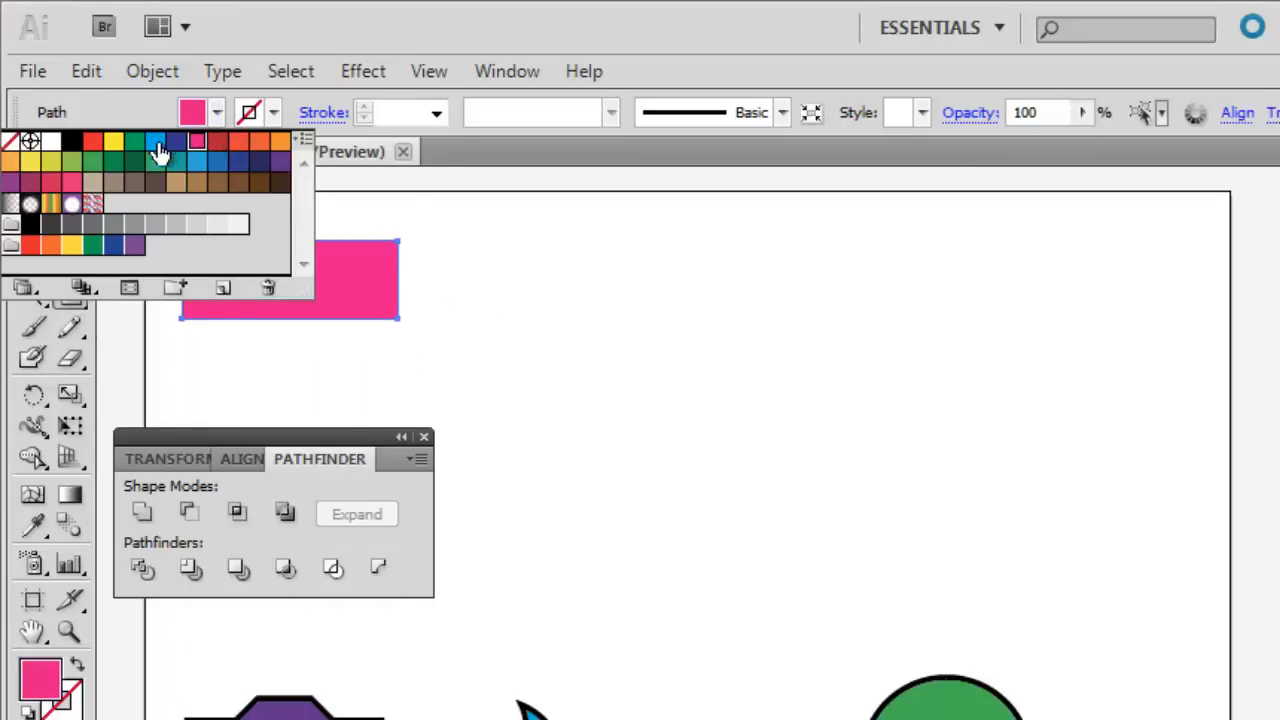
click(93, 165)
drag(70, 297, 155, 362)
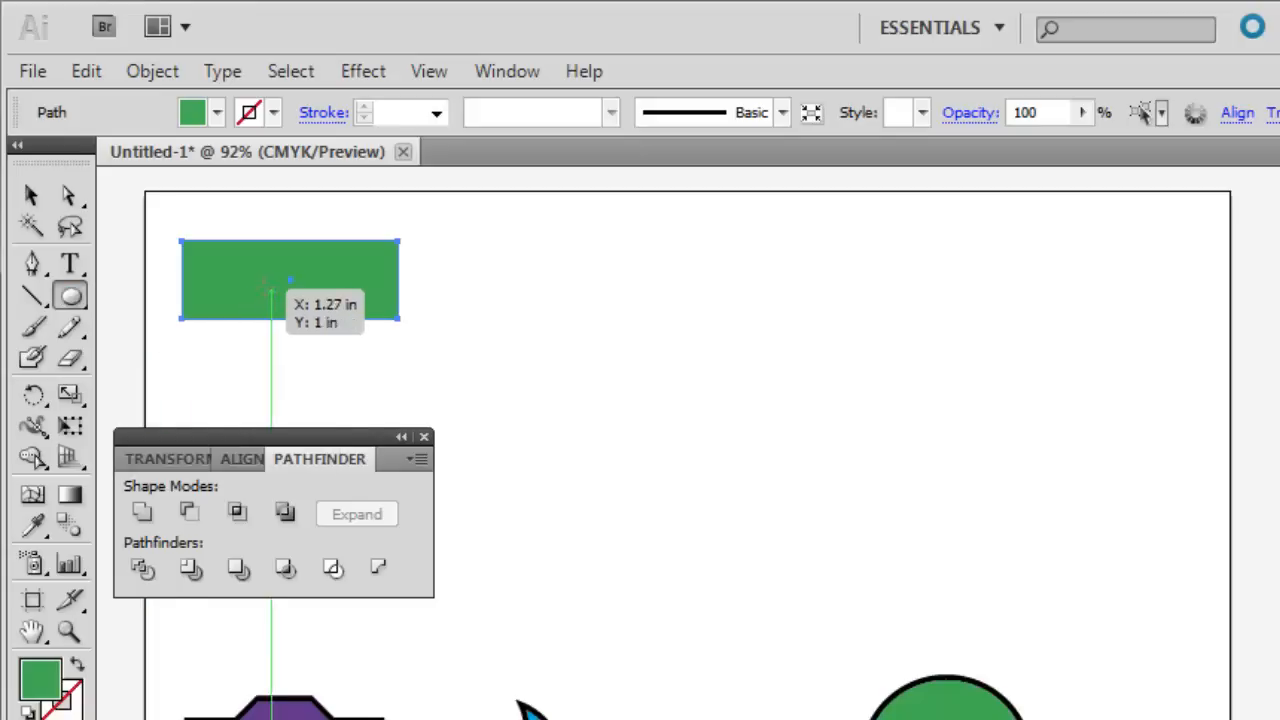
drag(250, 287, 336, 366)
Create a 3-sided polygon with a 0.6944 in radius over the rectangle and circle, and fill it with dark blue.
drag(75, 305, 177, 397)
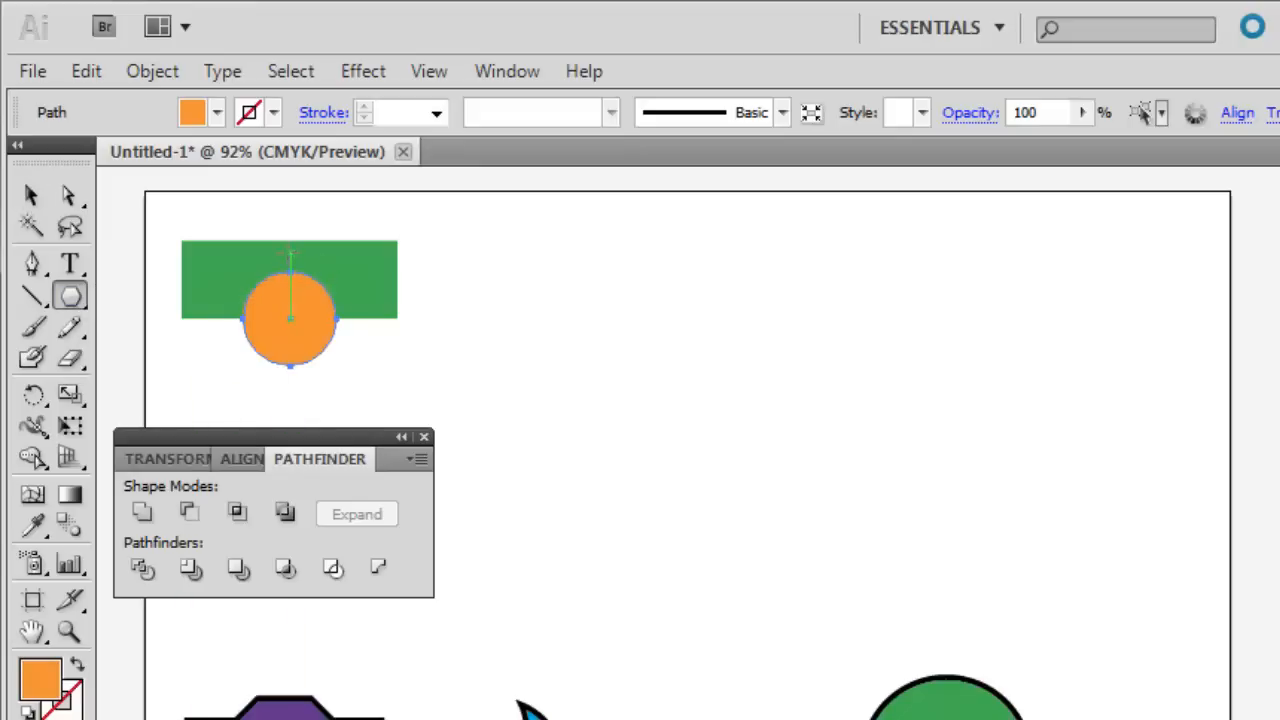
click(290, 252)
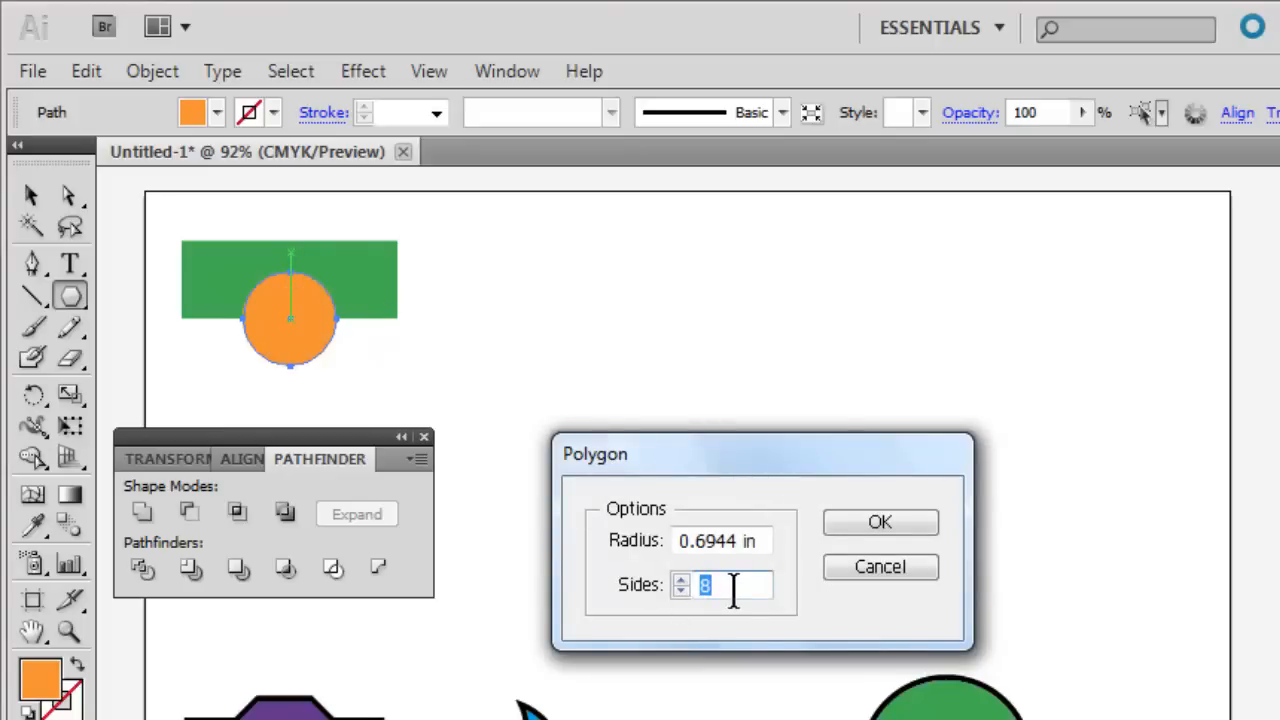
text(3)
click(874, 524)
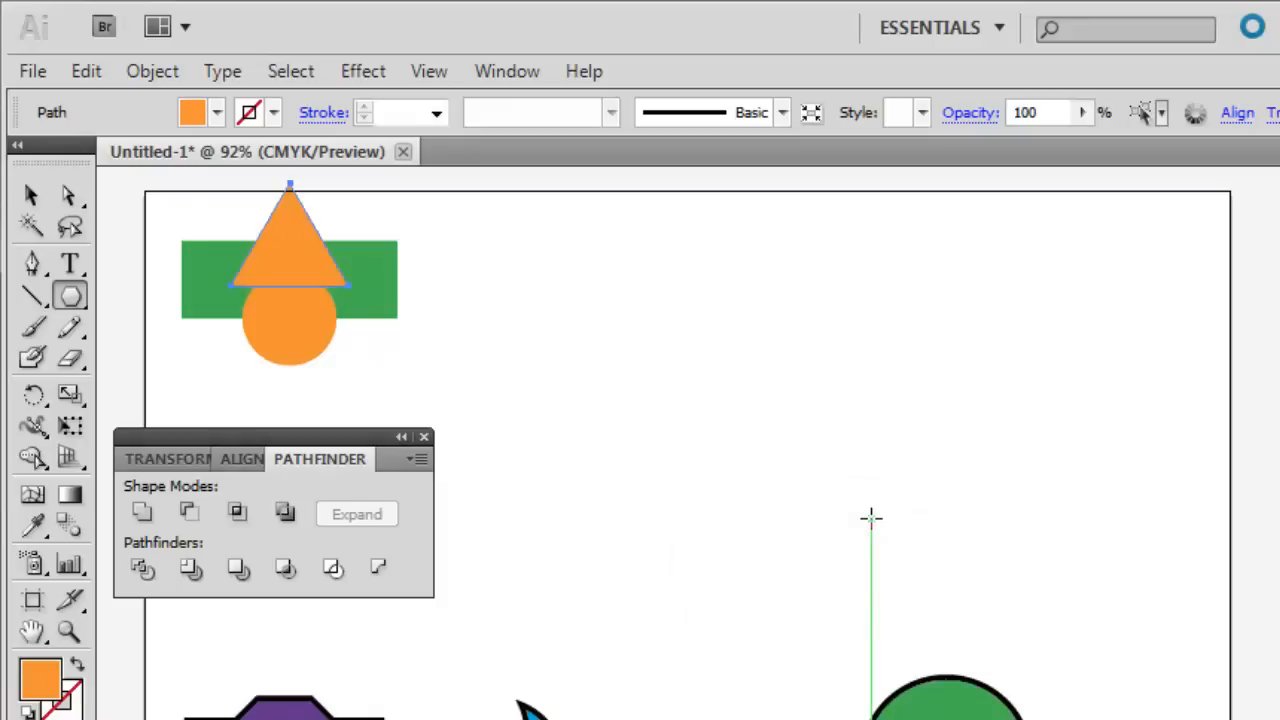
click(217, 113)
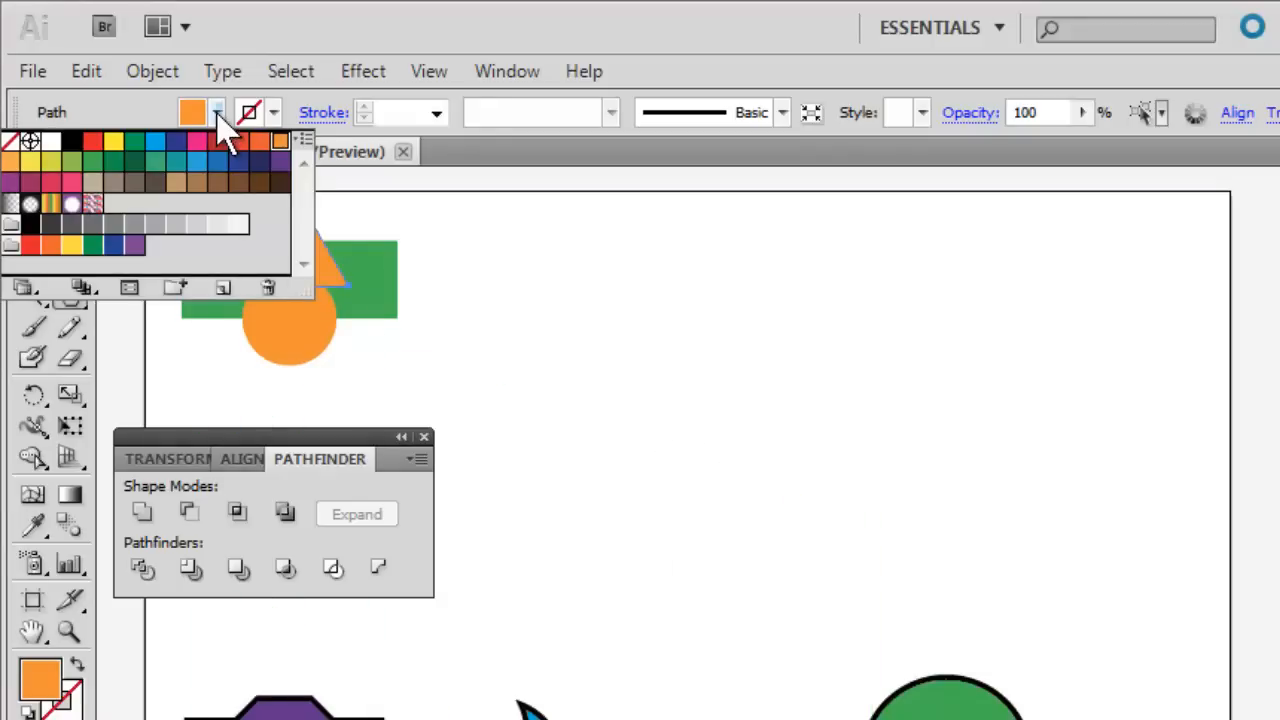
click(239, 163)
click(431, 375)
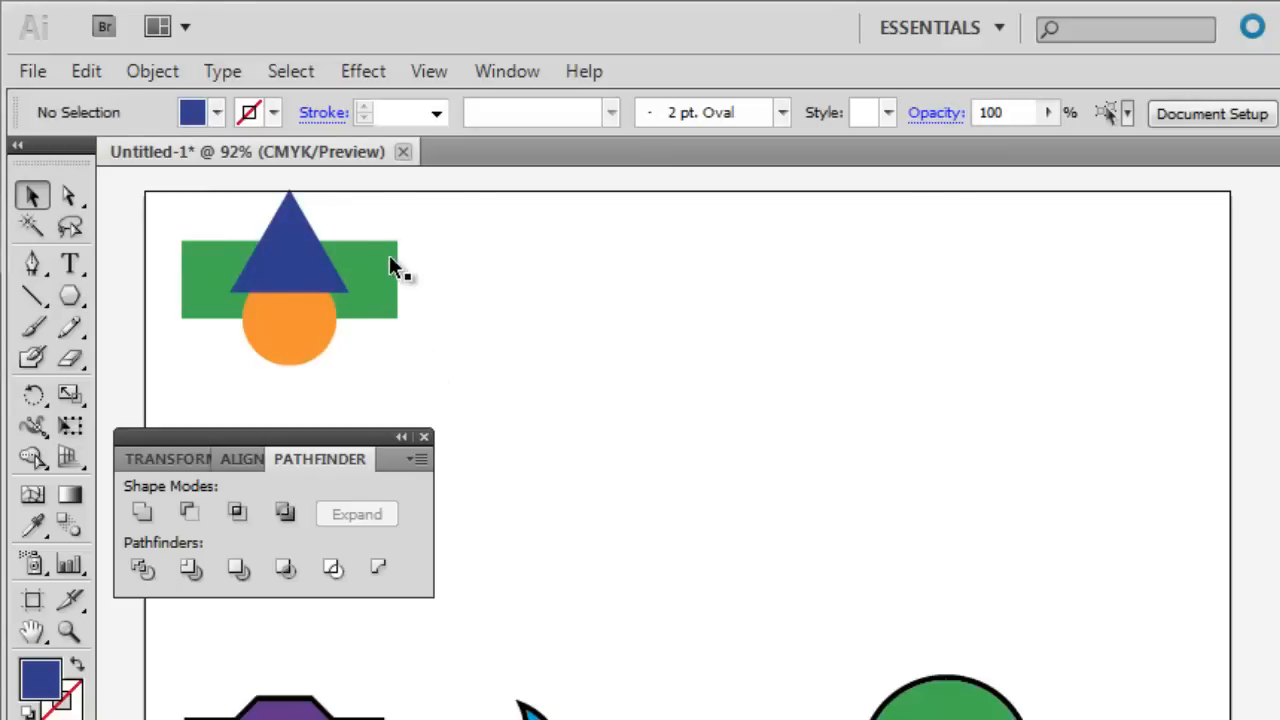
Duplicate the rectangle, circle and triangle set into a row of four sets across the artboard.
drag(379, 209, 241, 338)
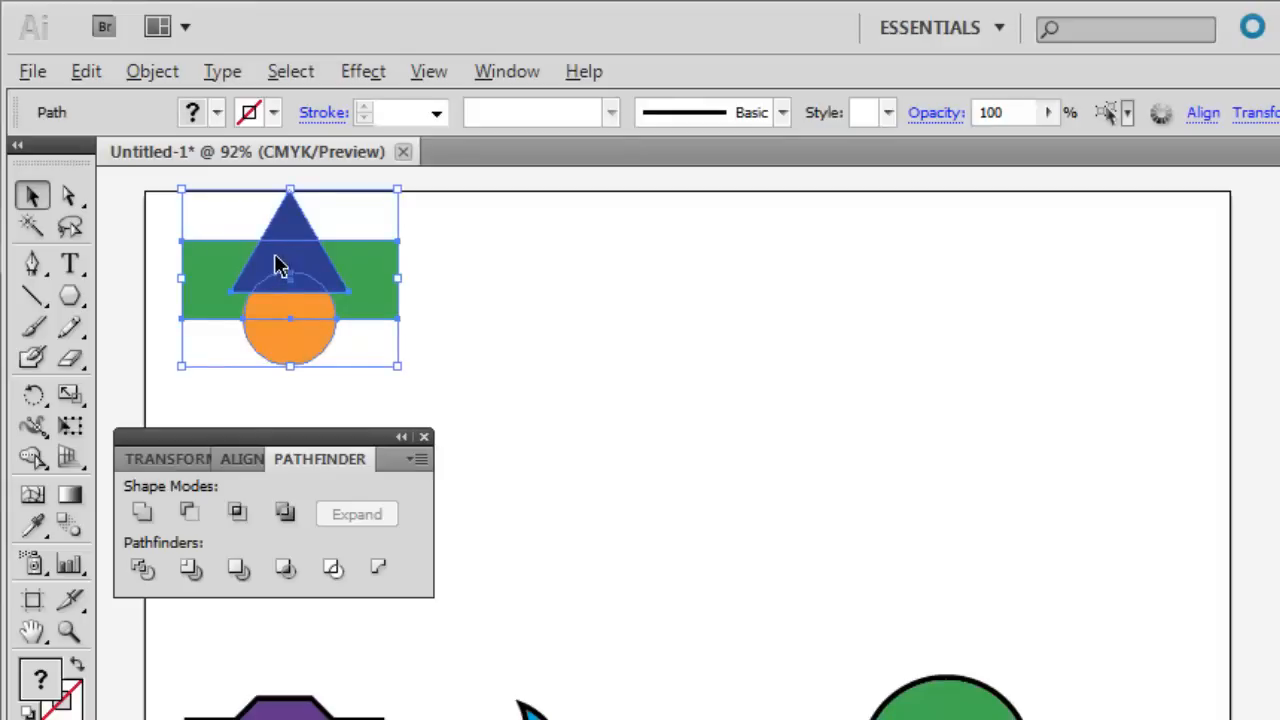
drag(277, 268, 517, 271)
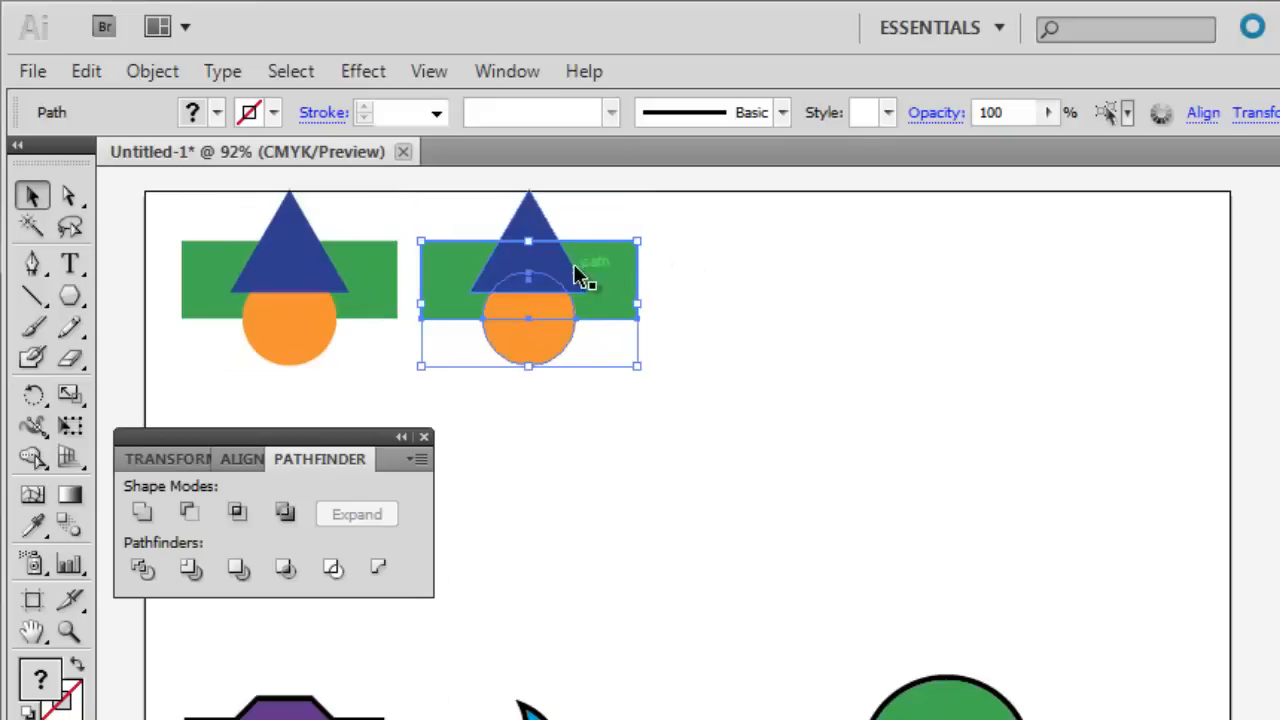
drag(600, 275, 1009, 277)
click(845, 490)
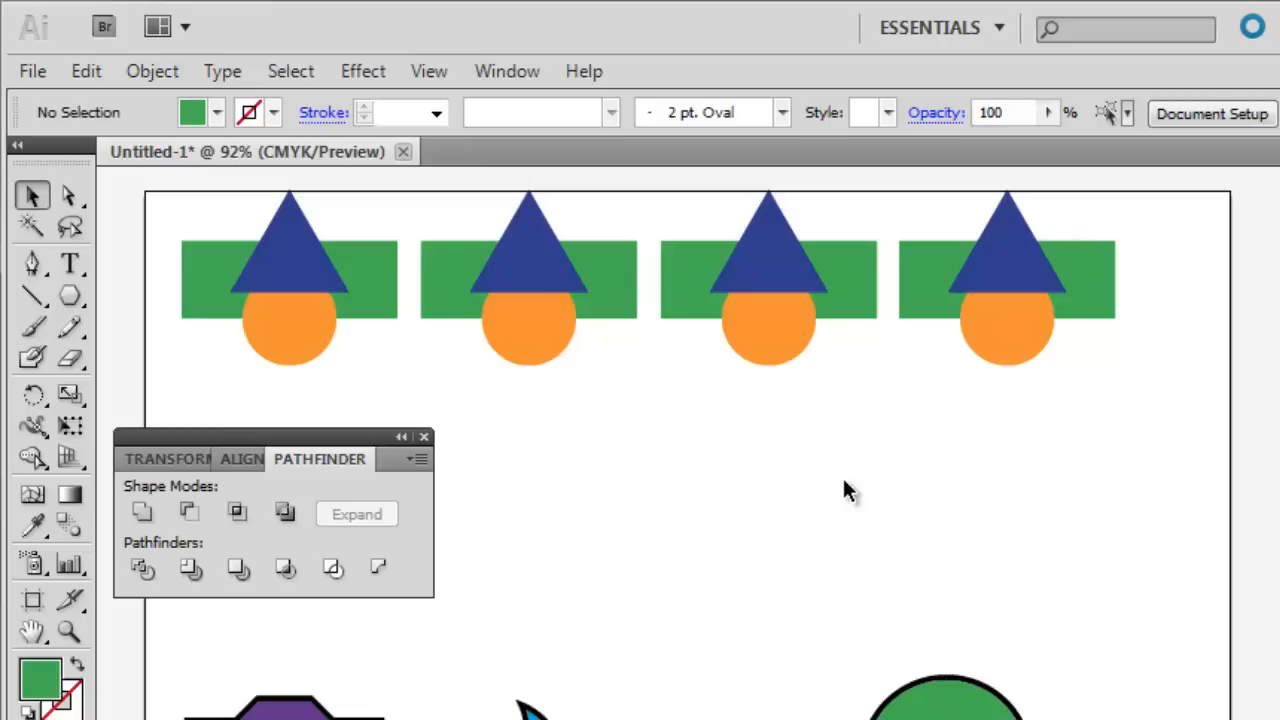
Bring the orange circle of the second set to the front.
click(535, 326)
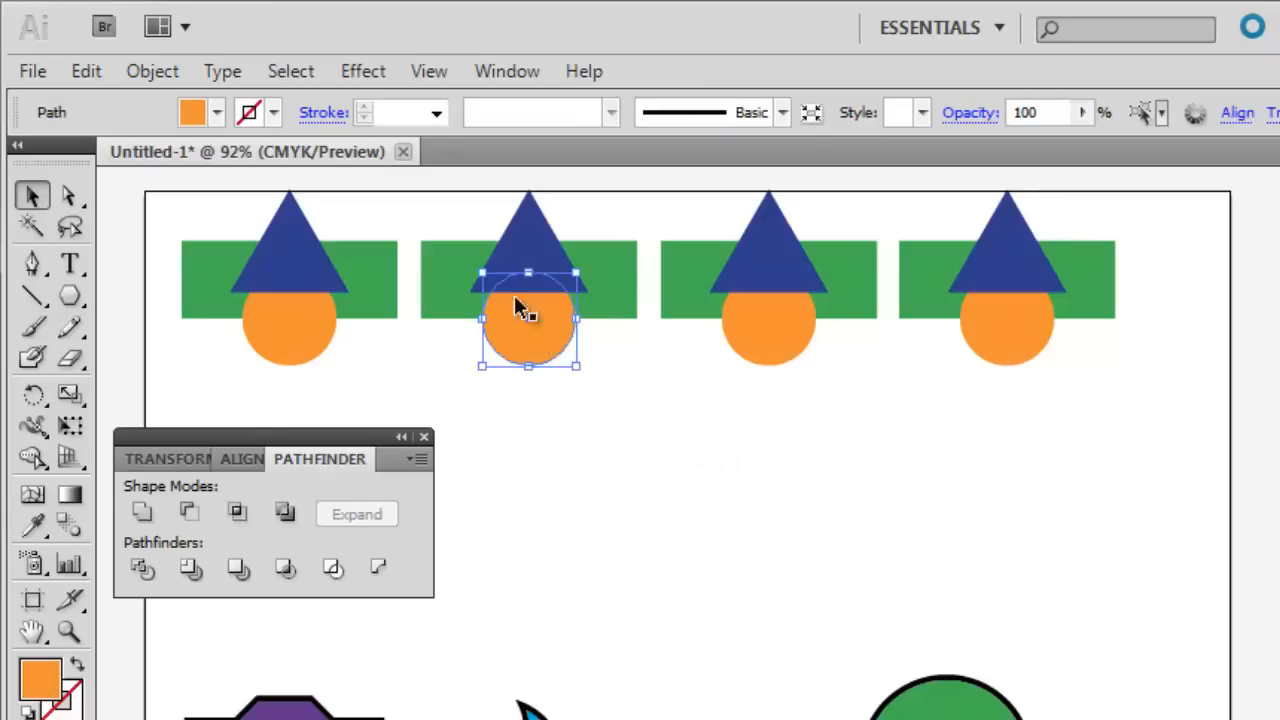
click(158, 74)
mouse_move(176, 137)
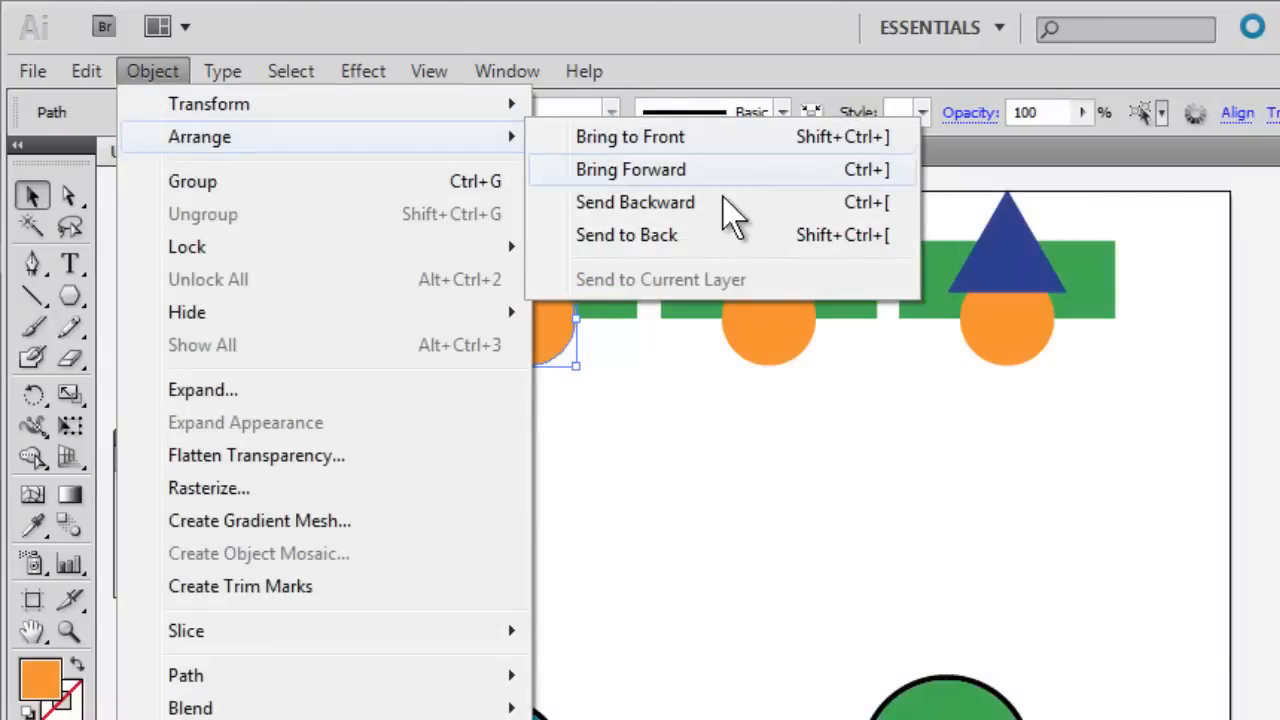
click(675, 140)
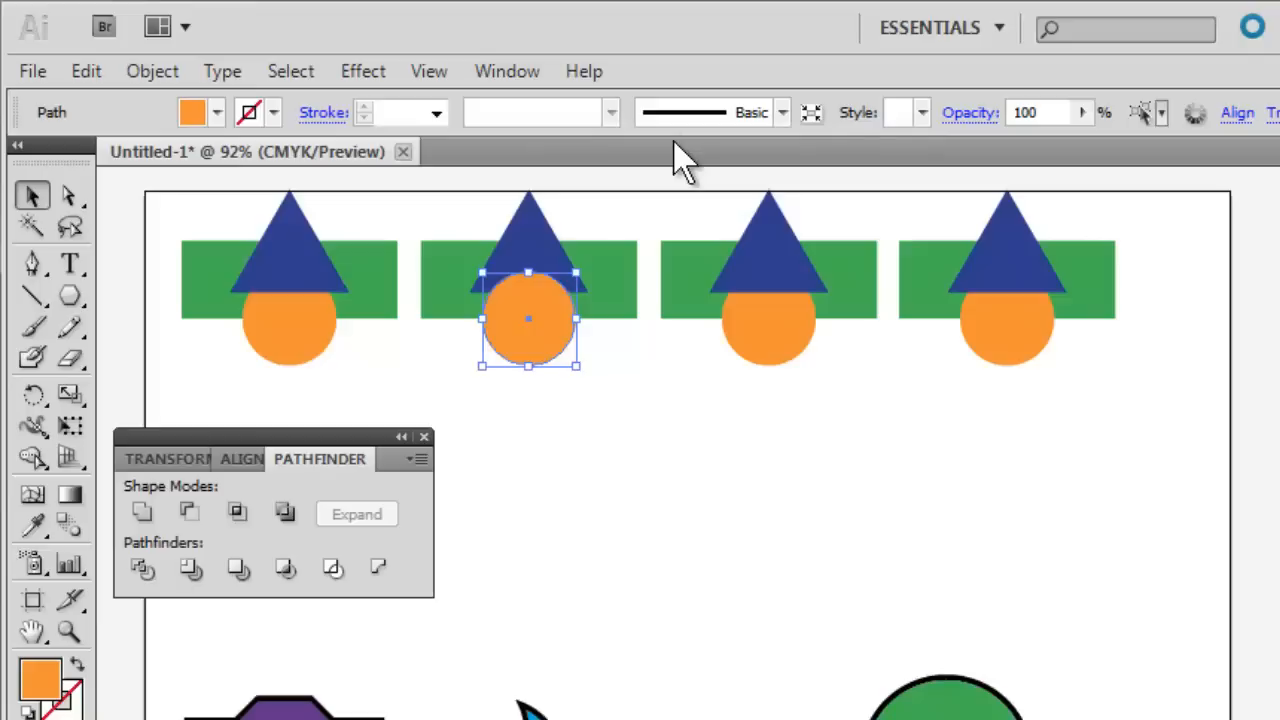
Bring the green rectangle of the third set to the front of its stack.
click(844, 266)
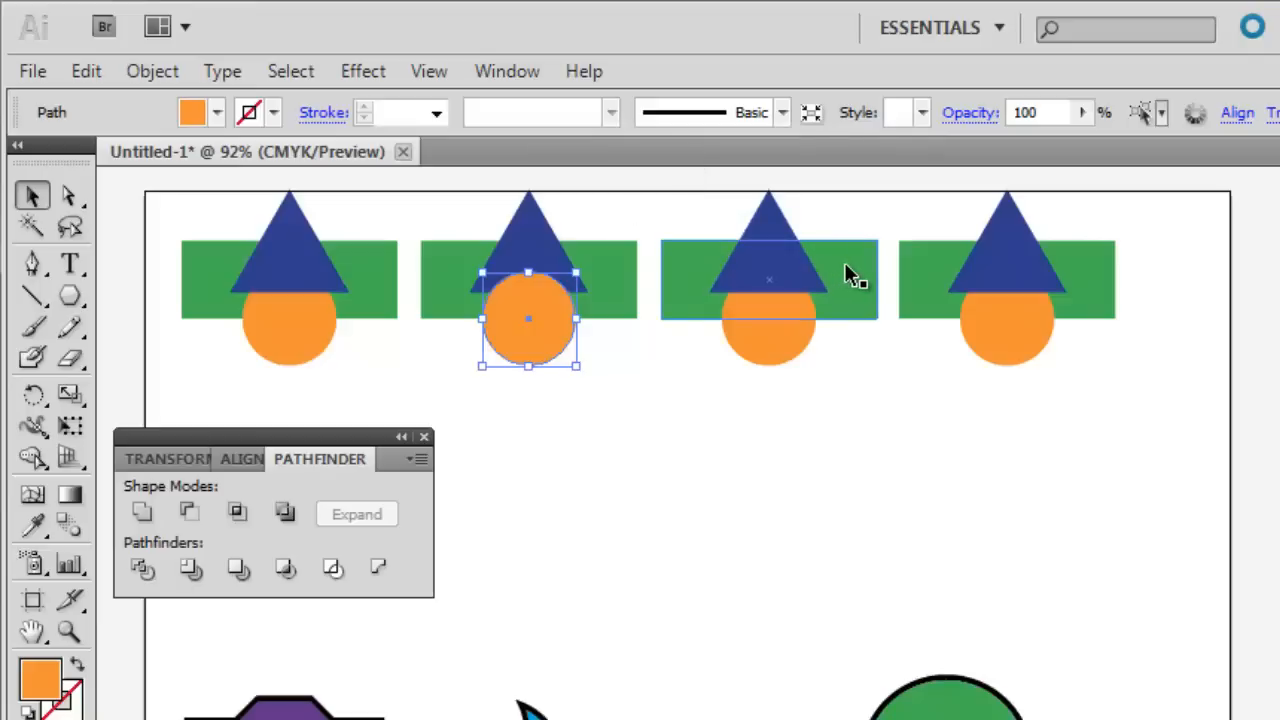
click(145, 71)
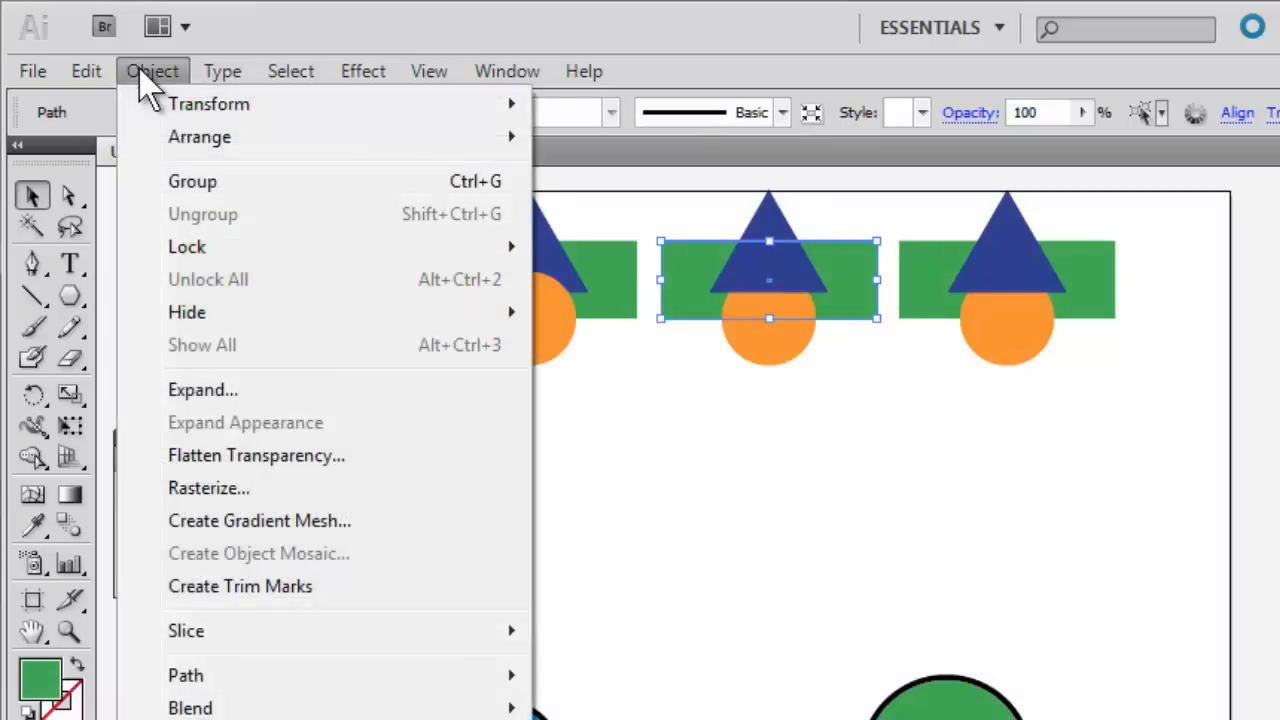
mouse_move(220, 143)
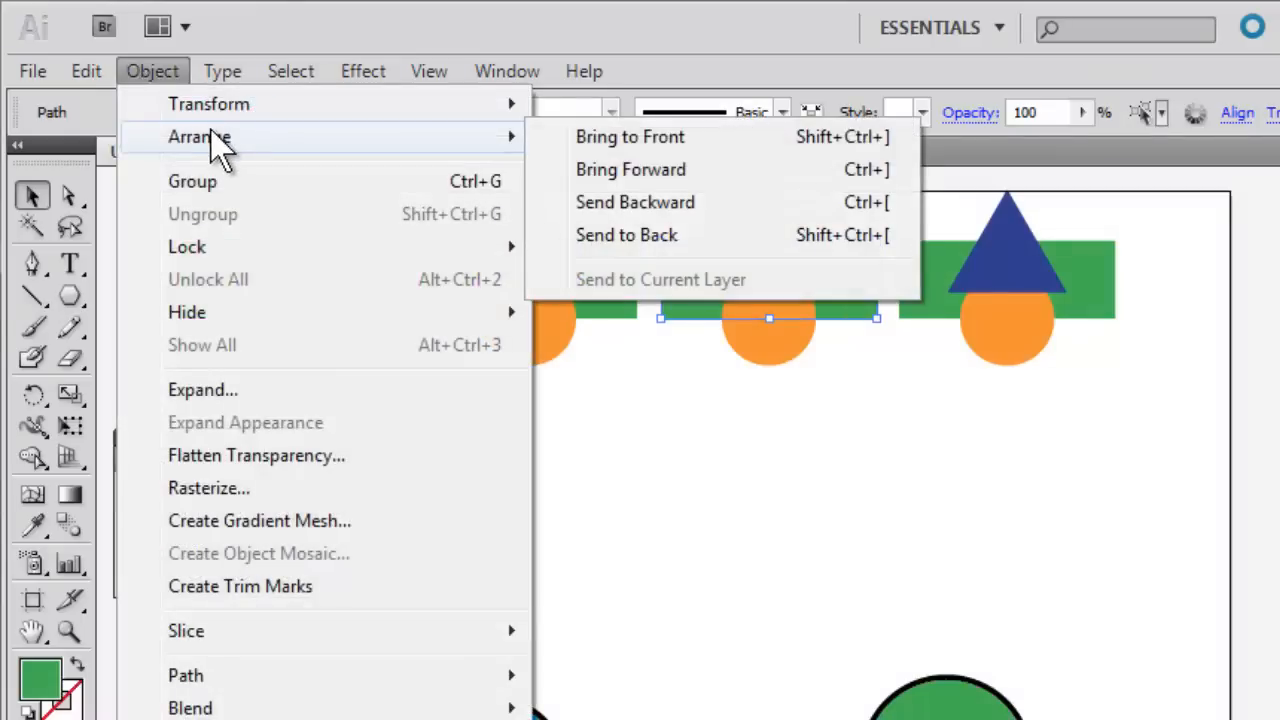
click(623, 137)
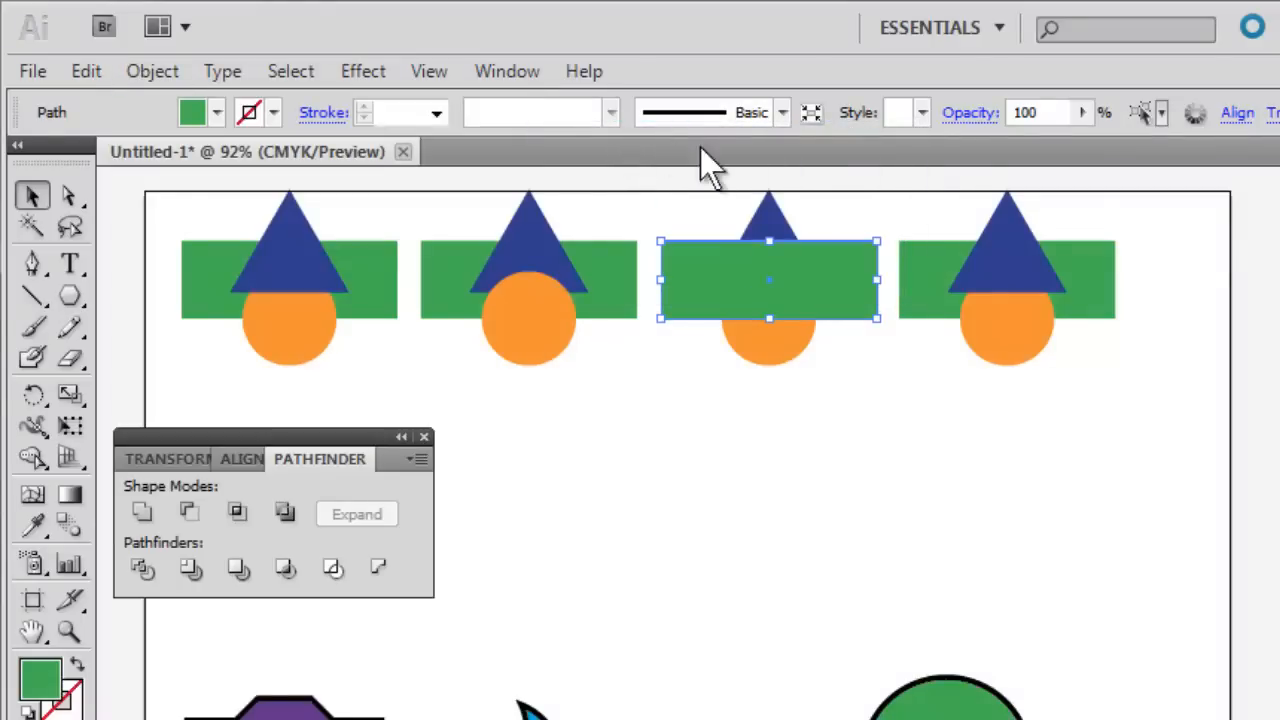
In the fourth set, bring the orange circle to the front and place the green rectangle on top of it.
click(995, 318)
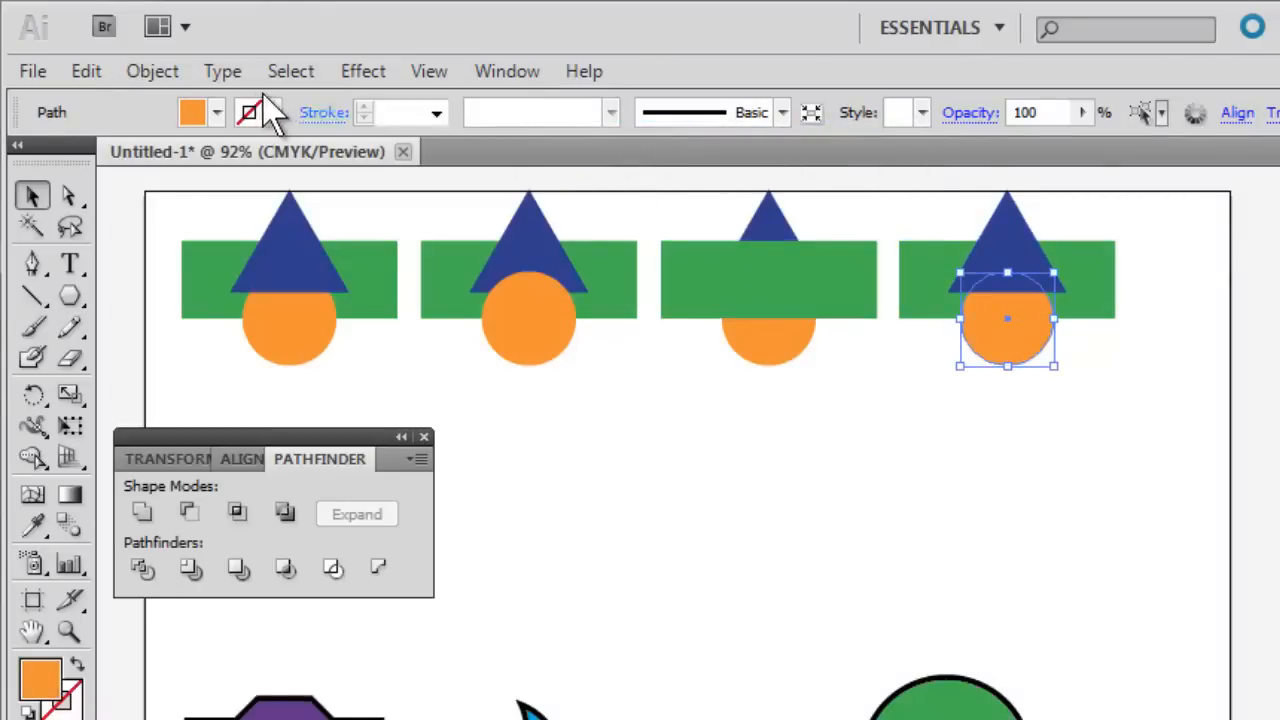
click(160, 72)
mouse_move(188, 137)
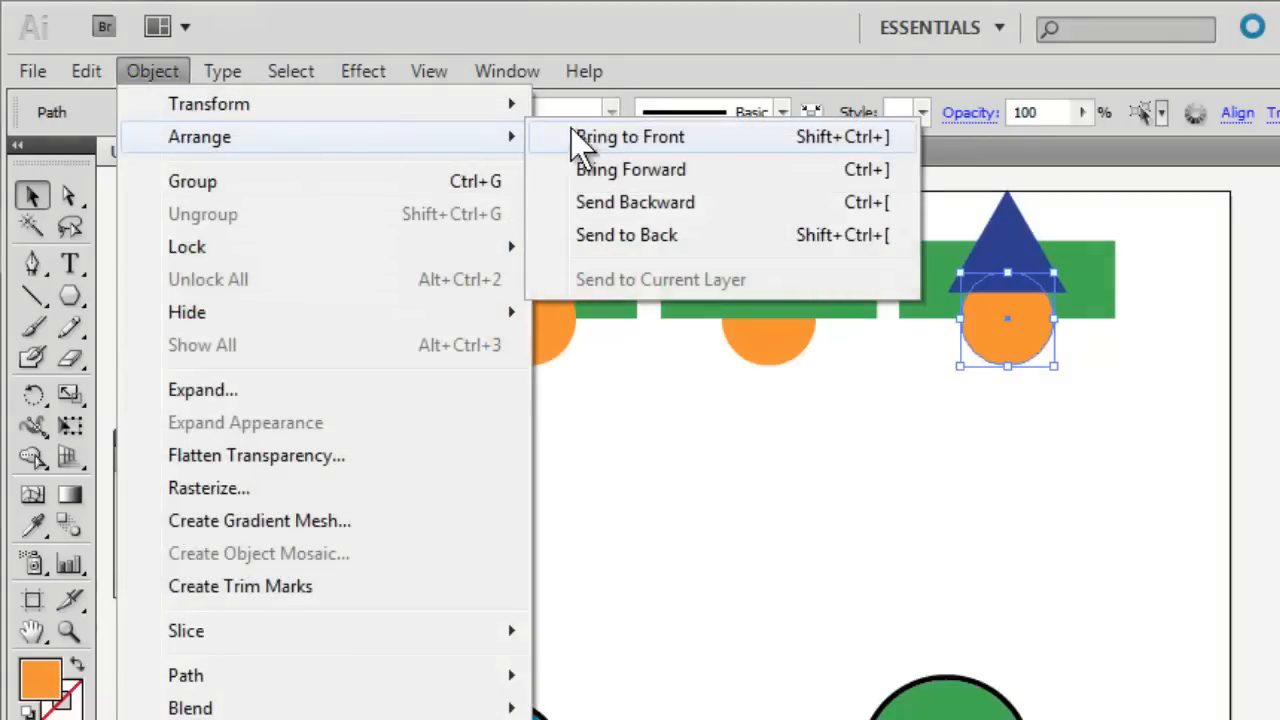
click(625, 140)
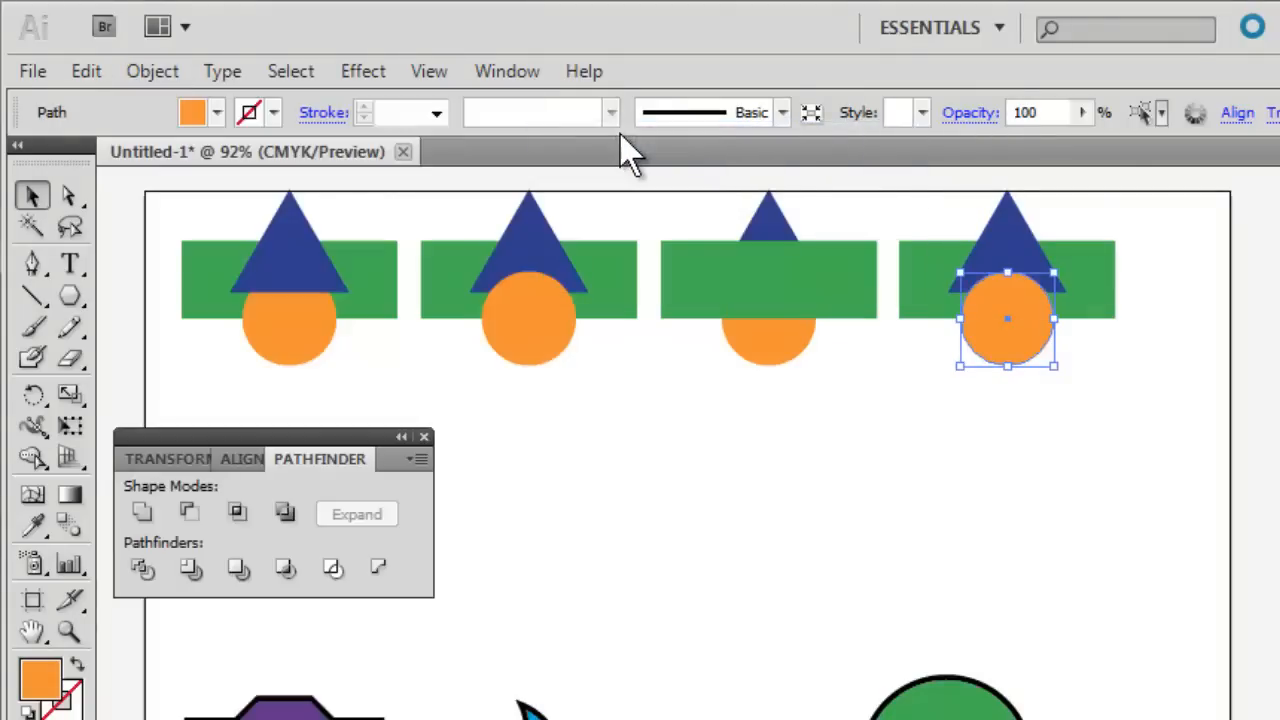
click(1104, 278)
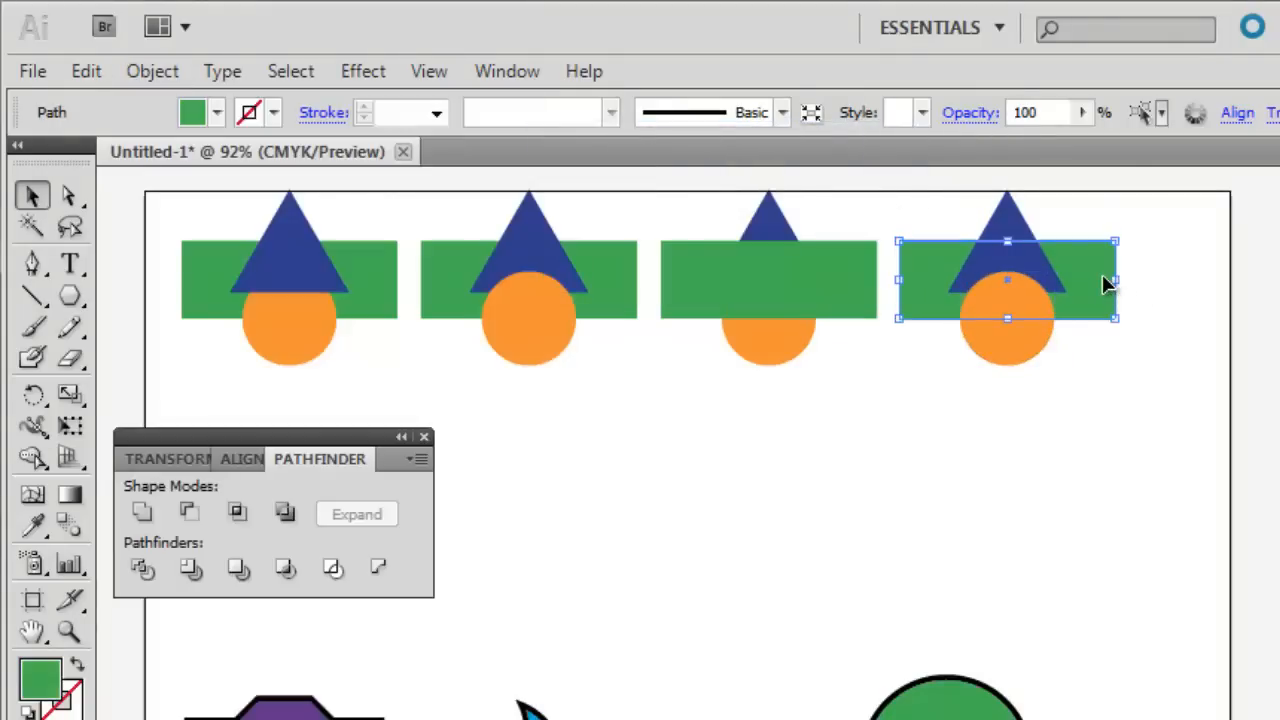
click(155, 72)
mouse_move(266, 150)
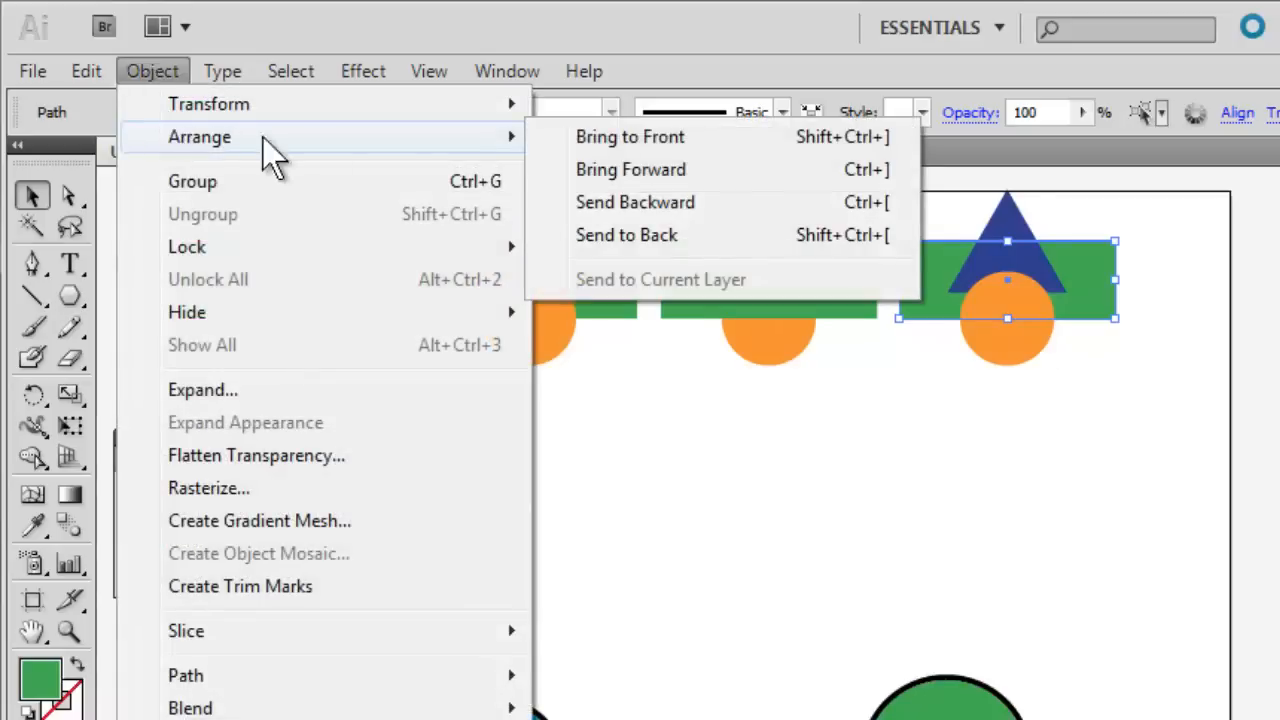
click(600, 145)
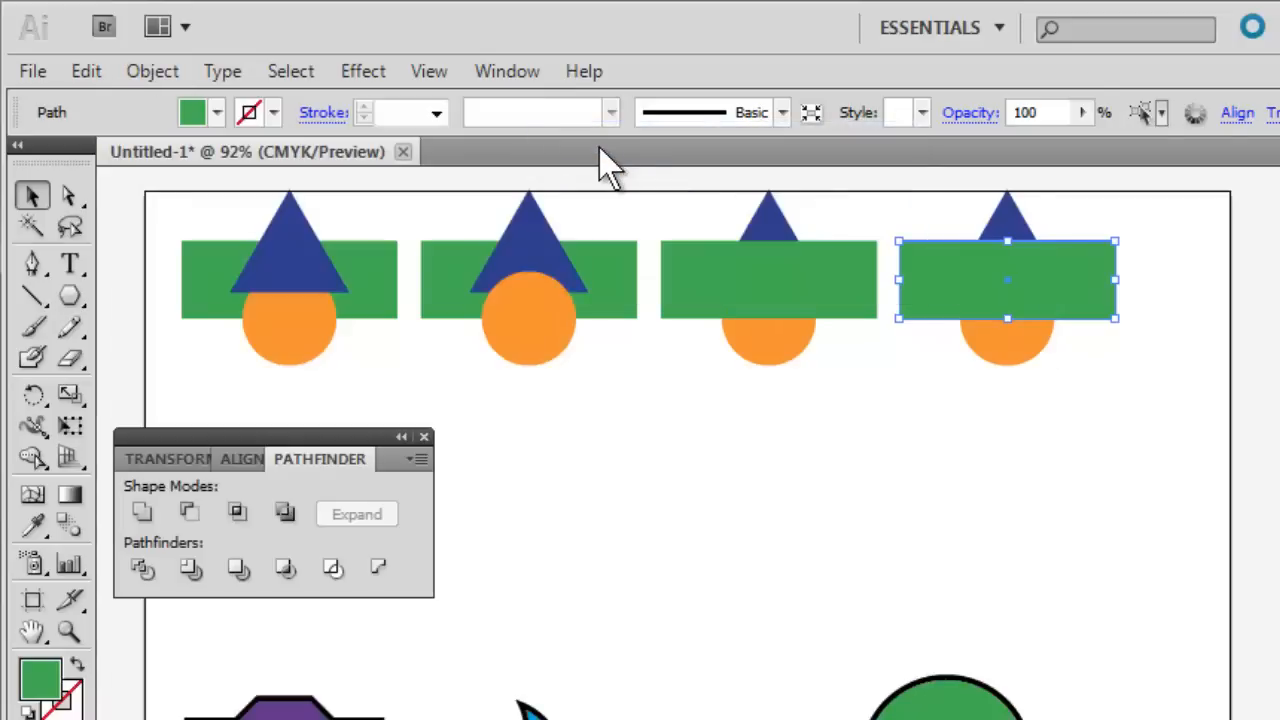
Apply the Pathfinder Crop operation separately to each of the four rectangle, circle and triangle sets.
drag(182, 203, 343, 357)
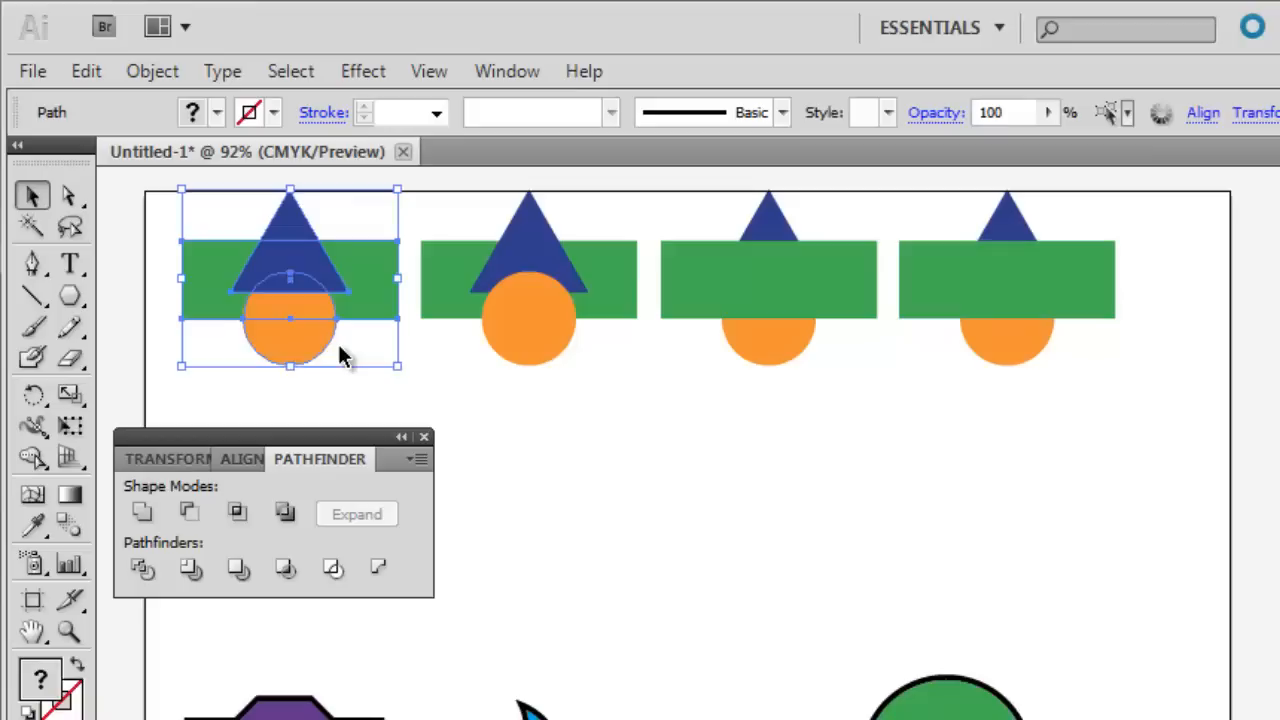
click(286, 569)
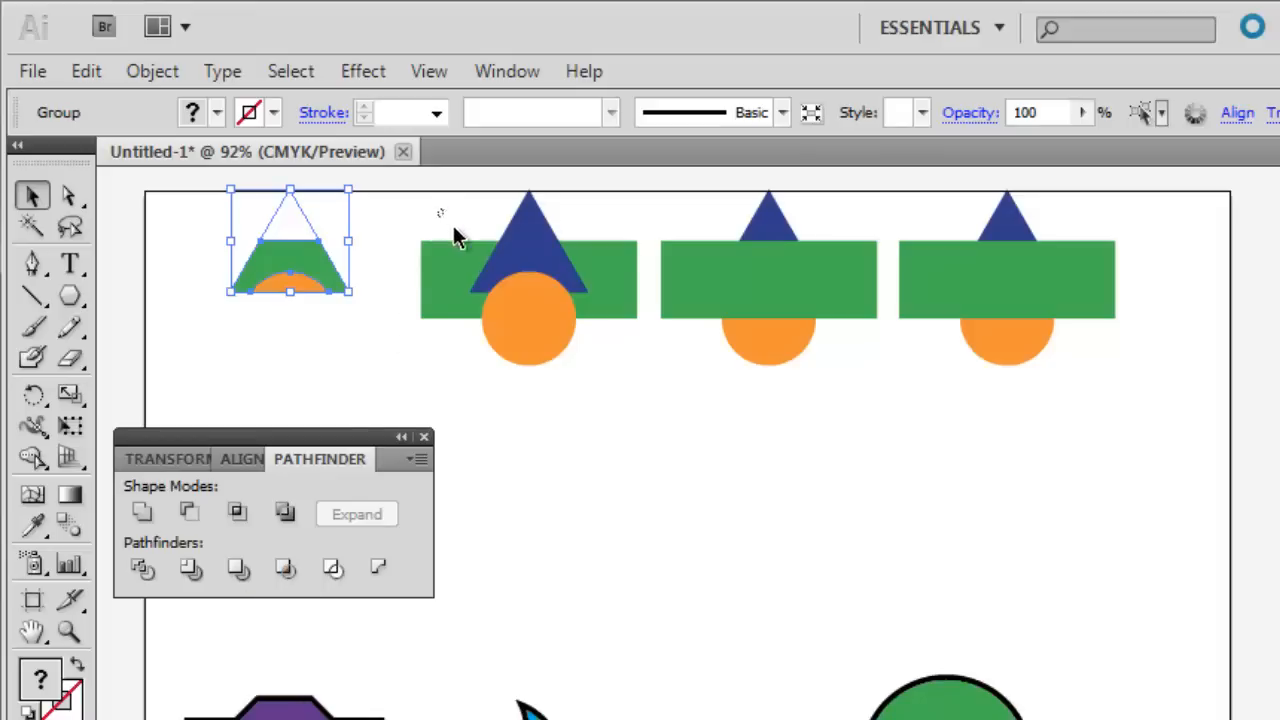
drag(438, 210, 604, 351)
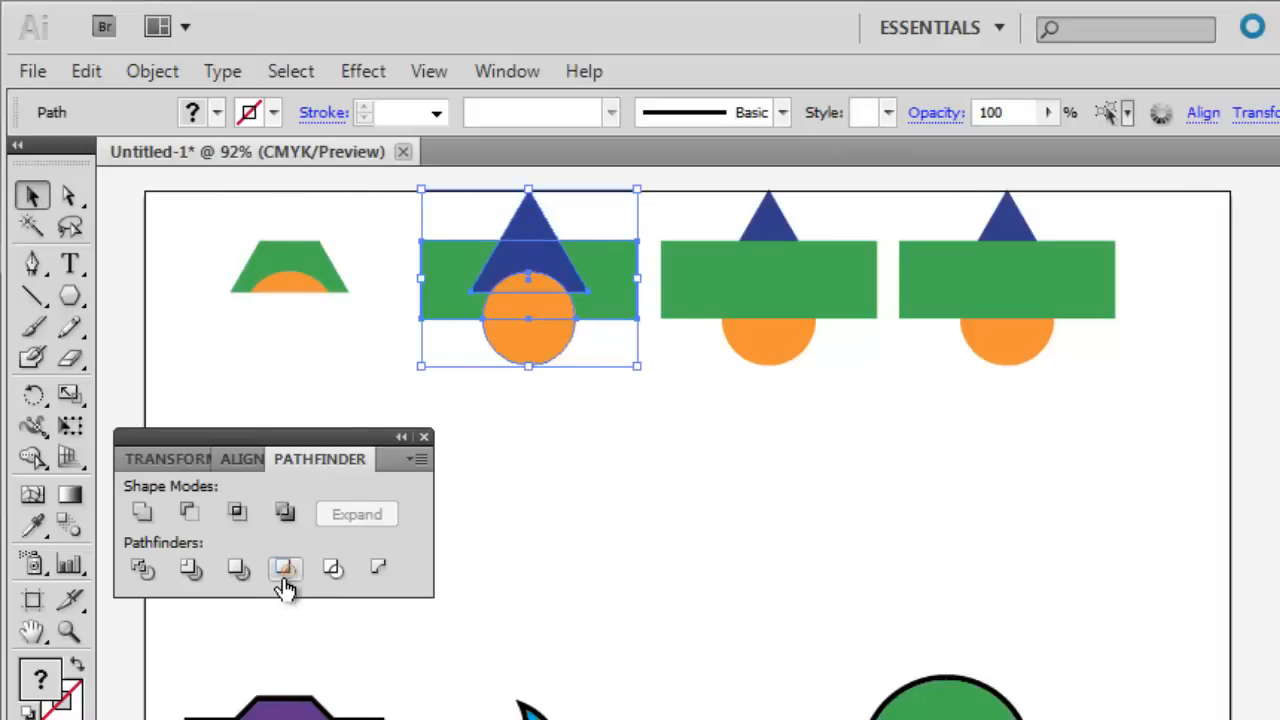
click(286, 578)
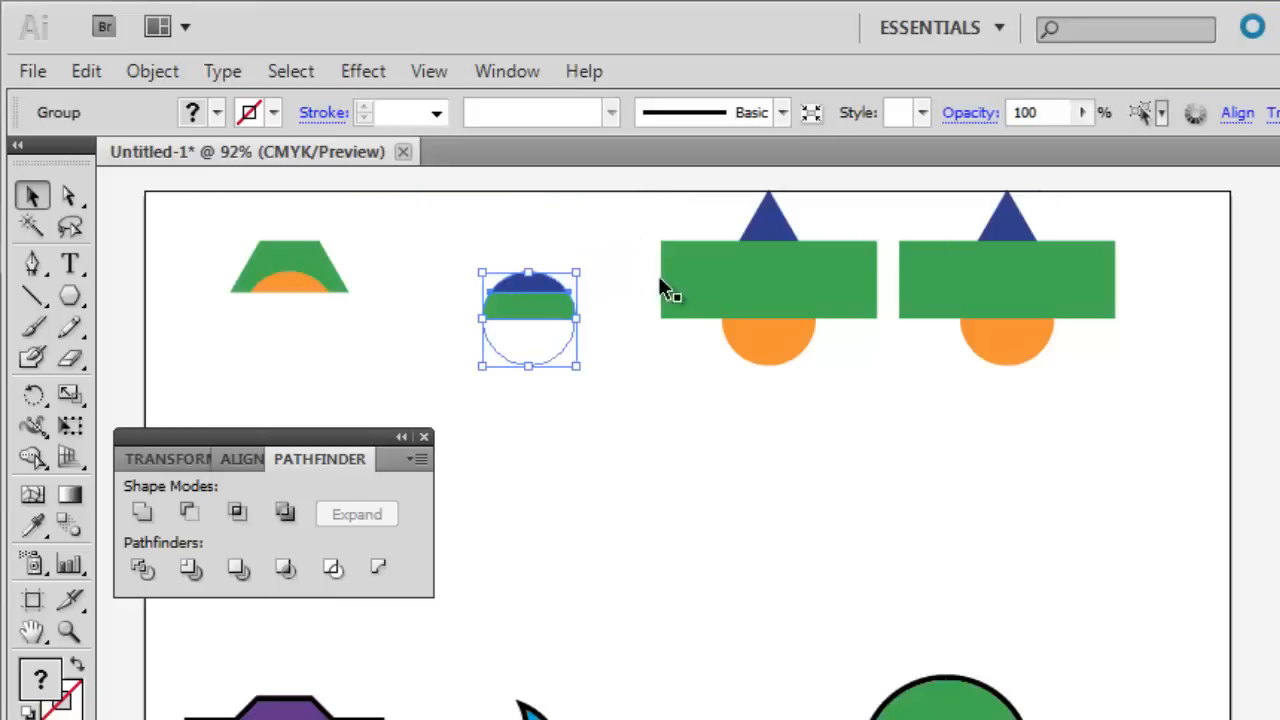
drag(680, 205, 871, 363)
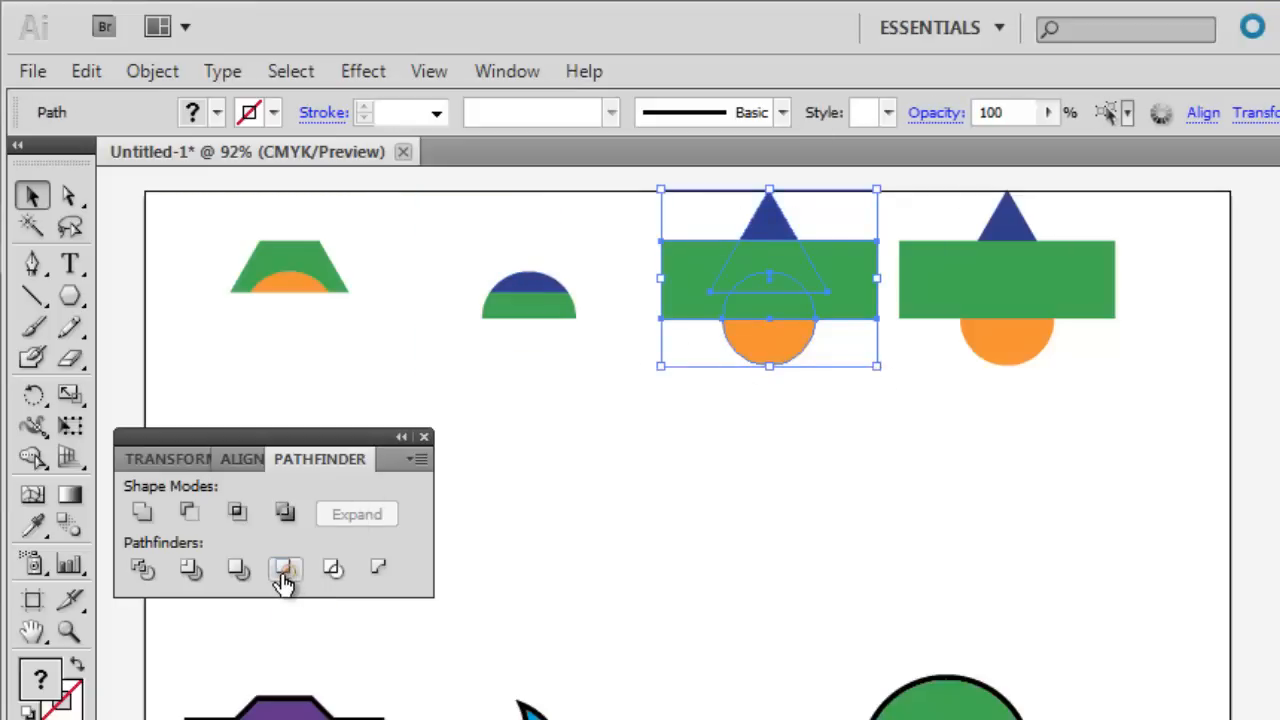
click(284, 570)
drag(912, 206, 1102, 366)
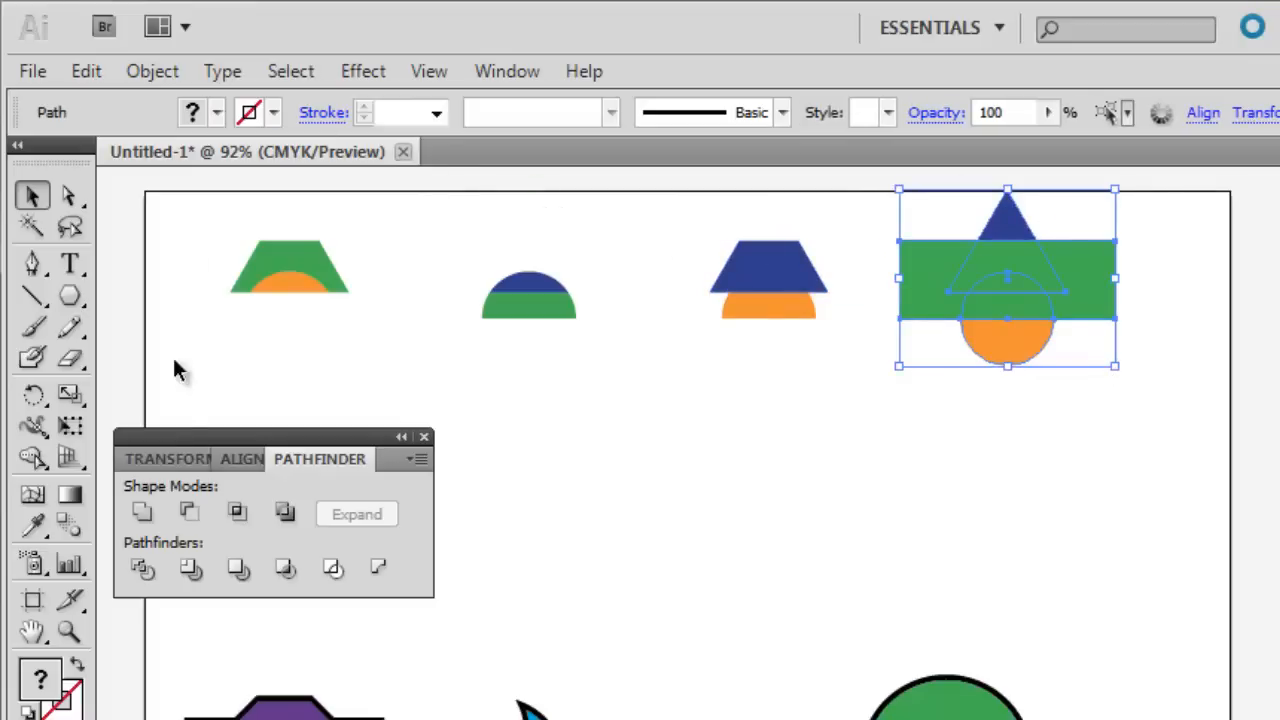
click(284, 578)
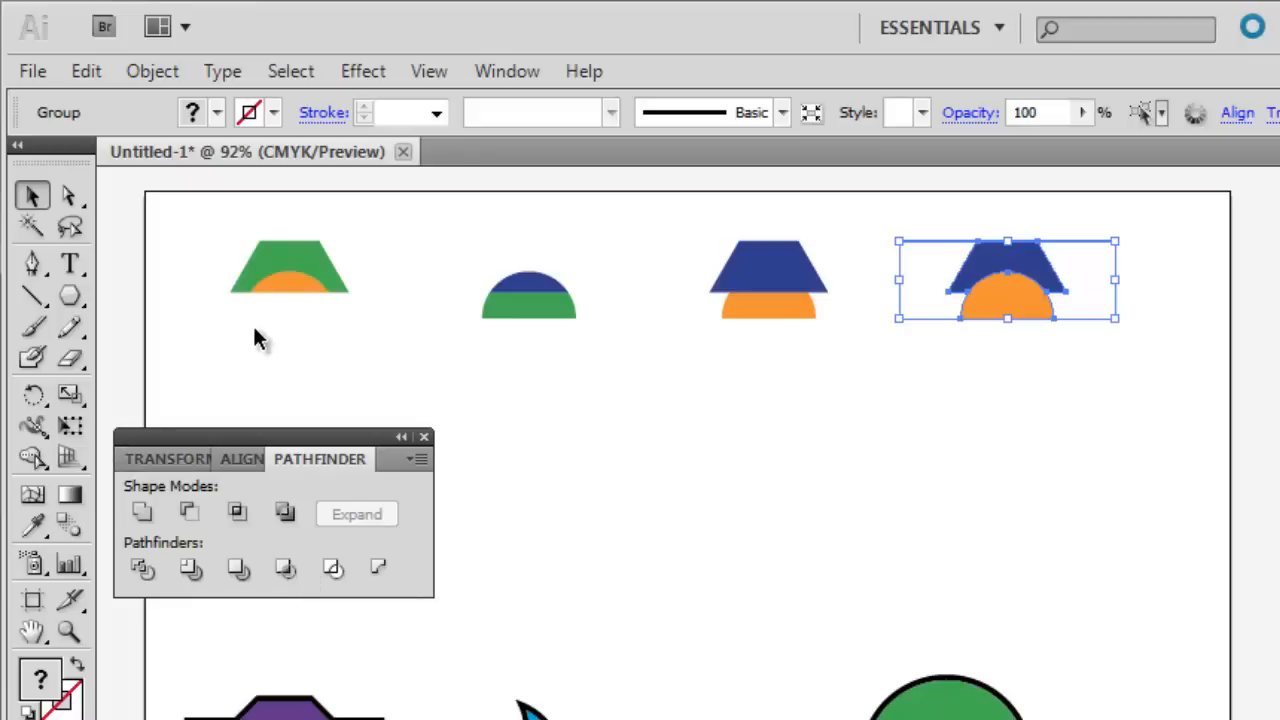
Examine the outlines of each cropped group in turn and move all four together down and right, clearing the artboard's upper area.
click(291, 270)
drag(282, 280, 295, 280)
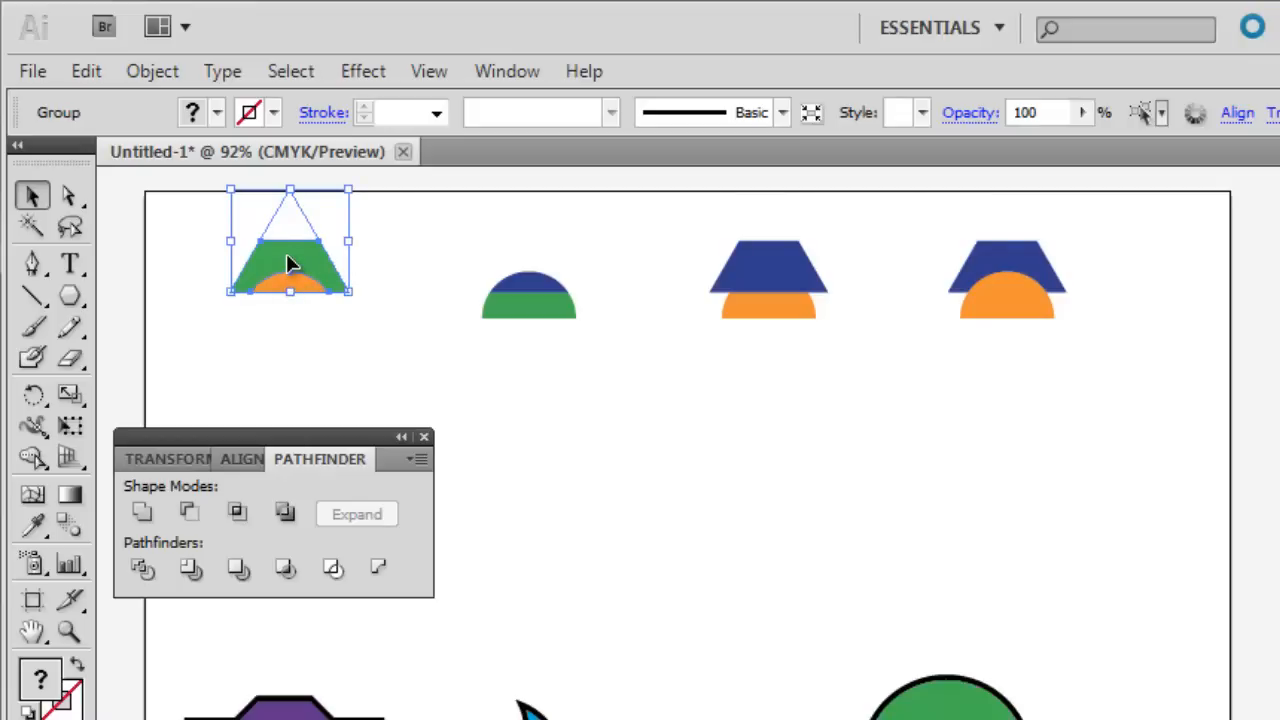
click(508, 297)
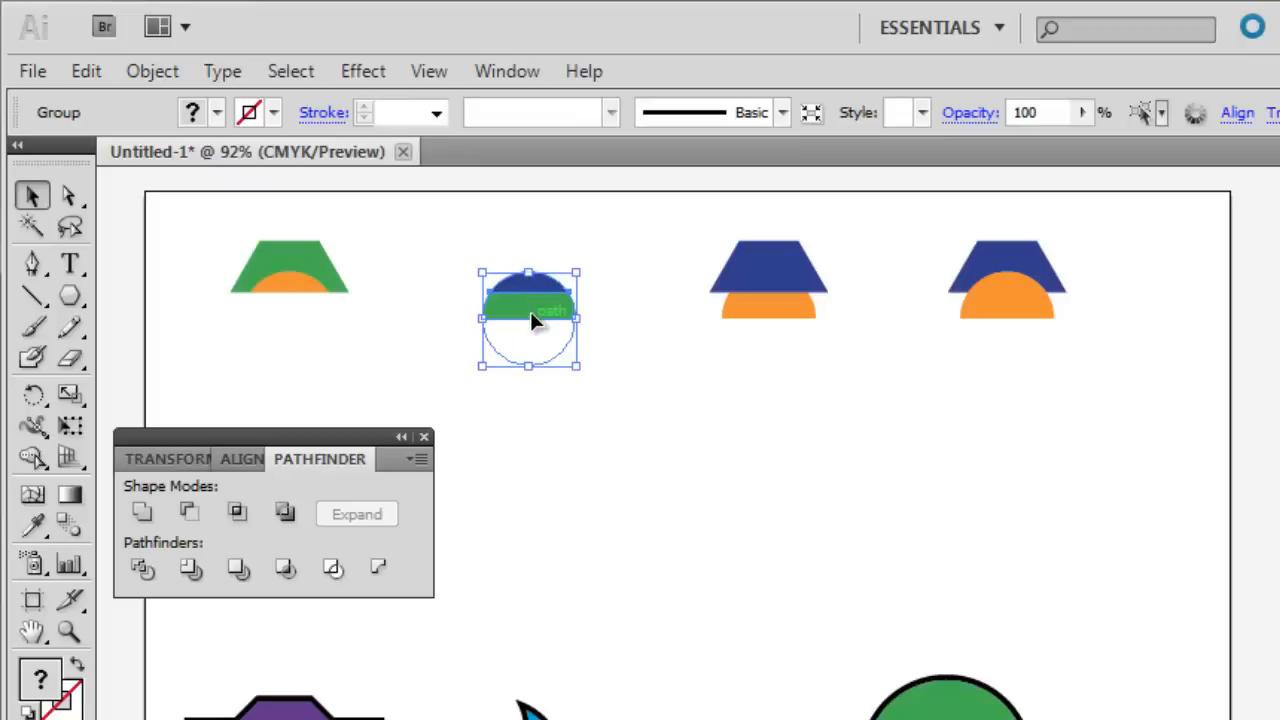
click(800, 285)
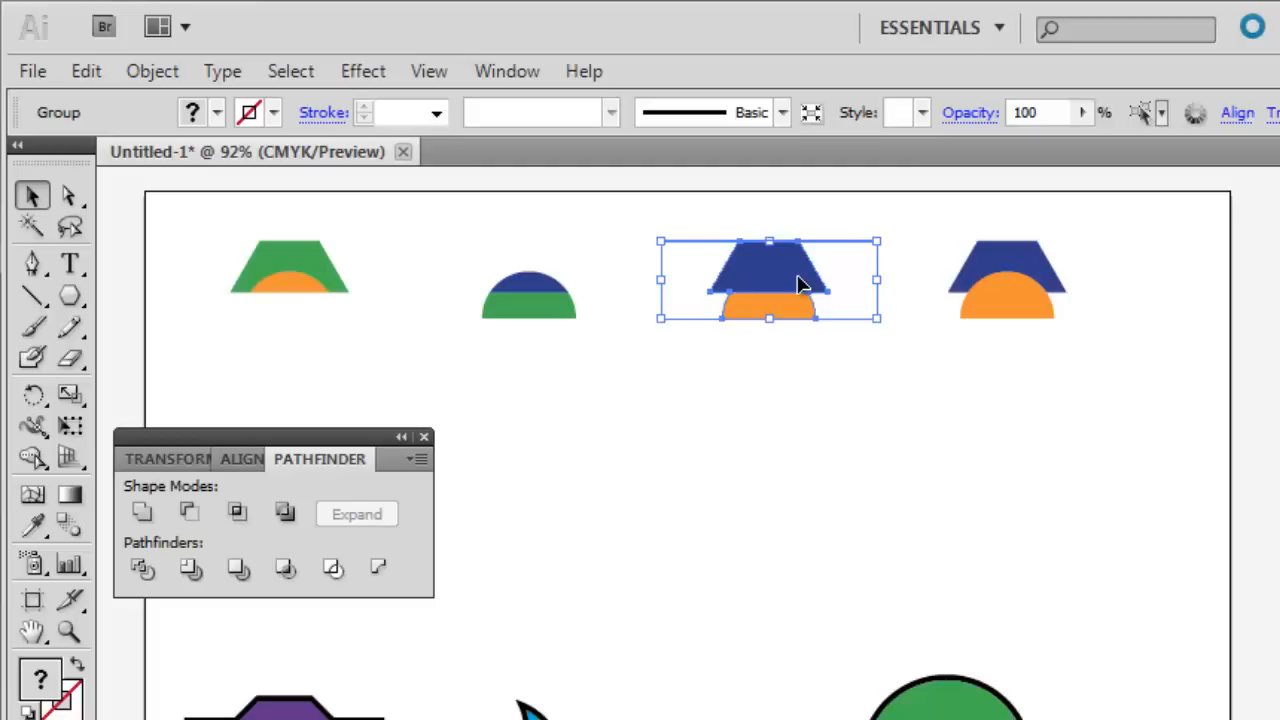
click(978, 290)
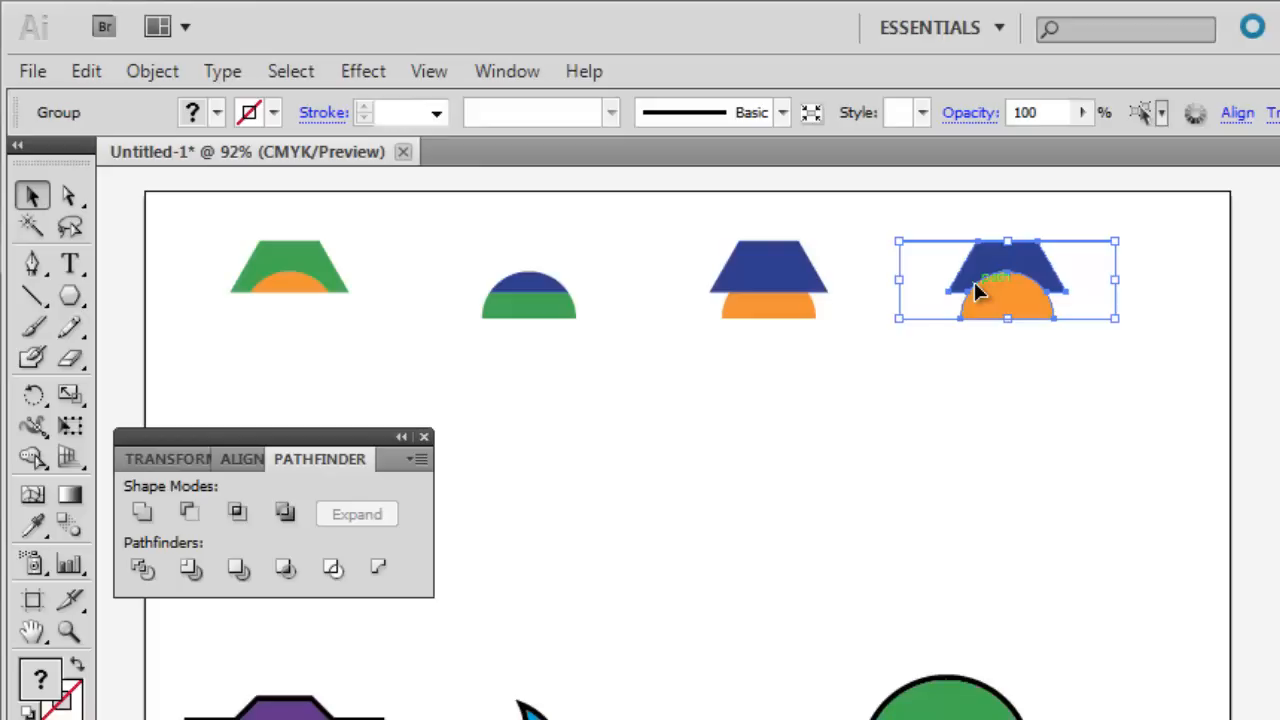
drag(189, 220, 1114, 356)
drag(261, 250, 518, 560)
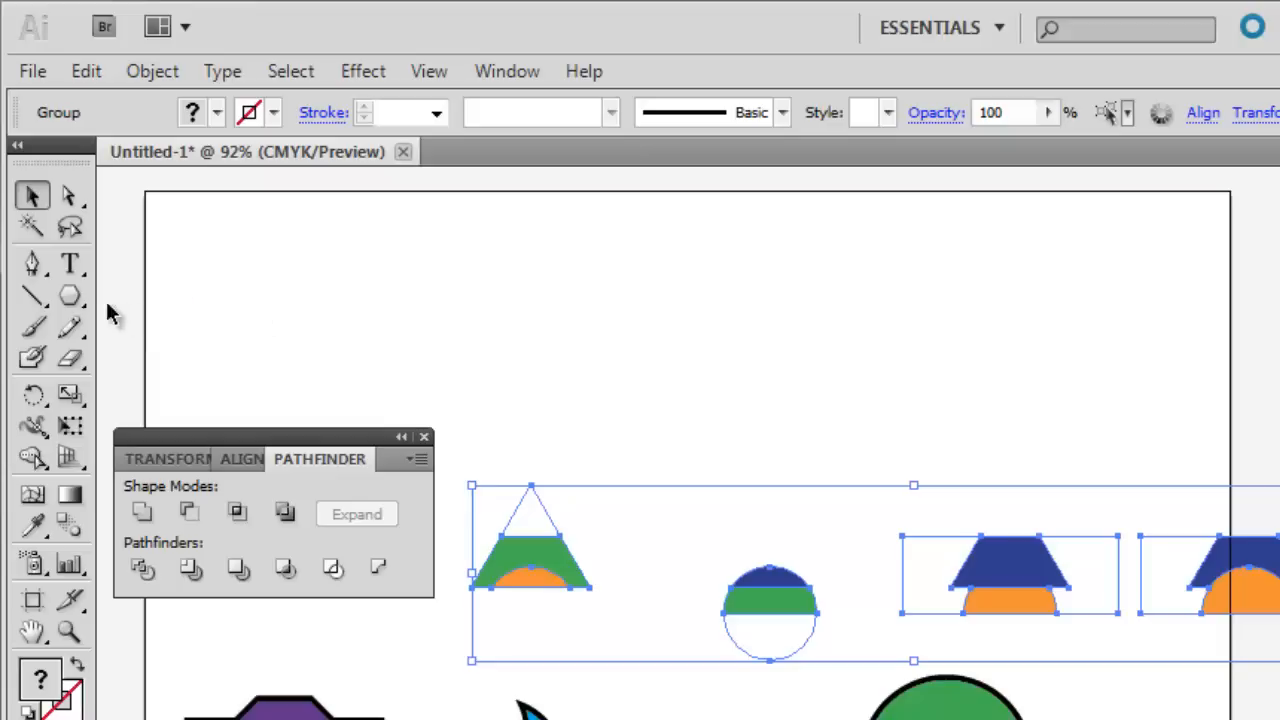
Create a 5-point star with radii of 1.0169 in and 0.51 in, positioned in the artboard's upper-left area.
drag(70, 297, 193, 420)
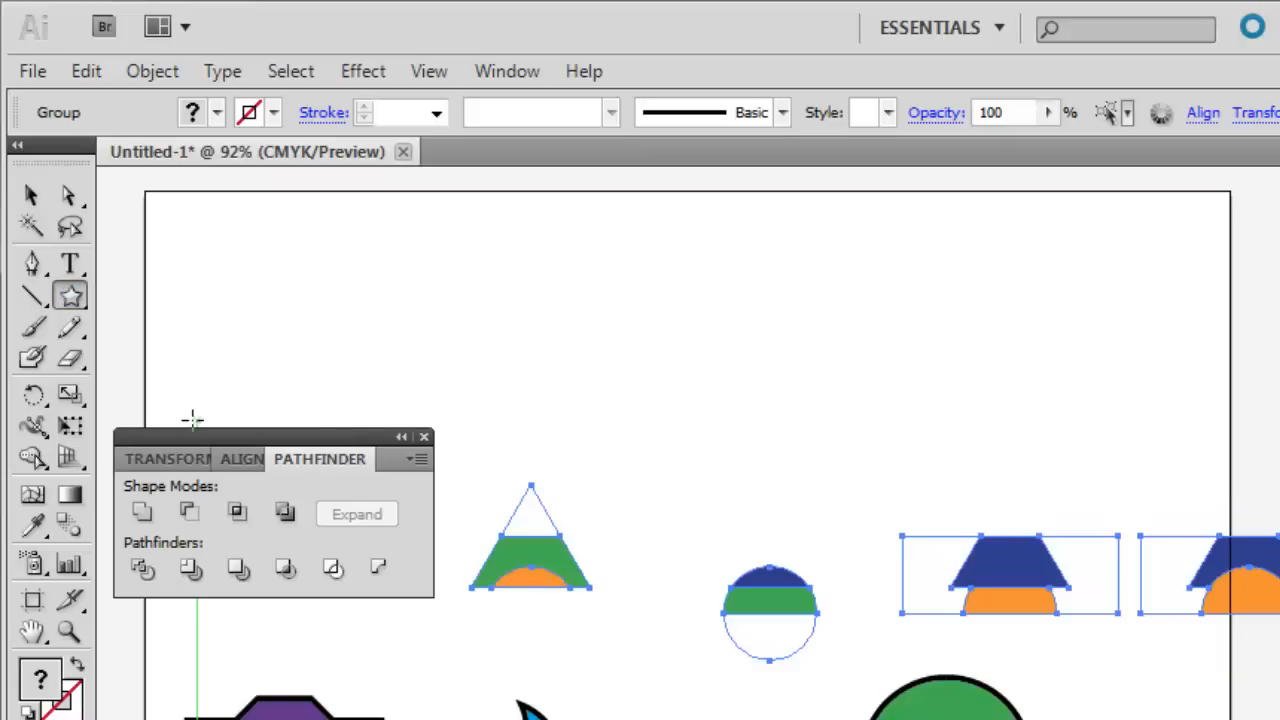
click(271, 294)
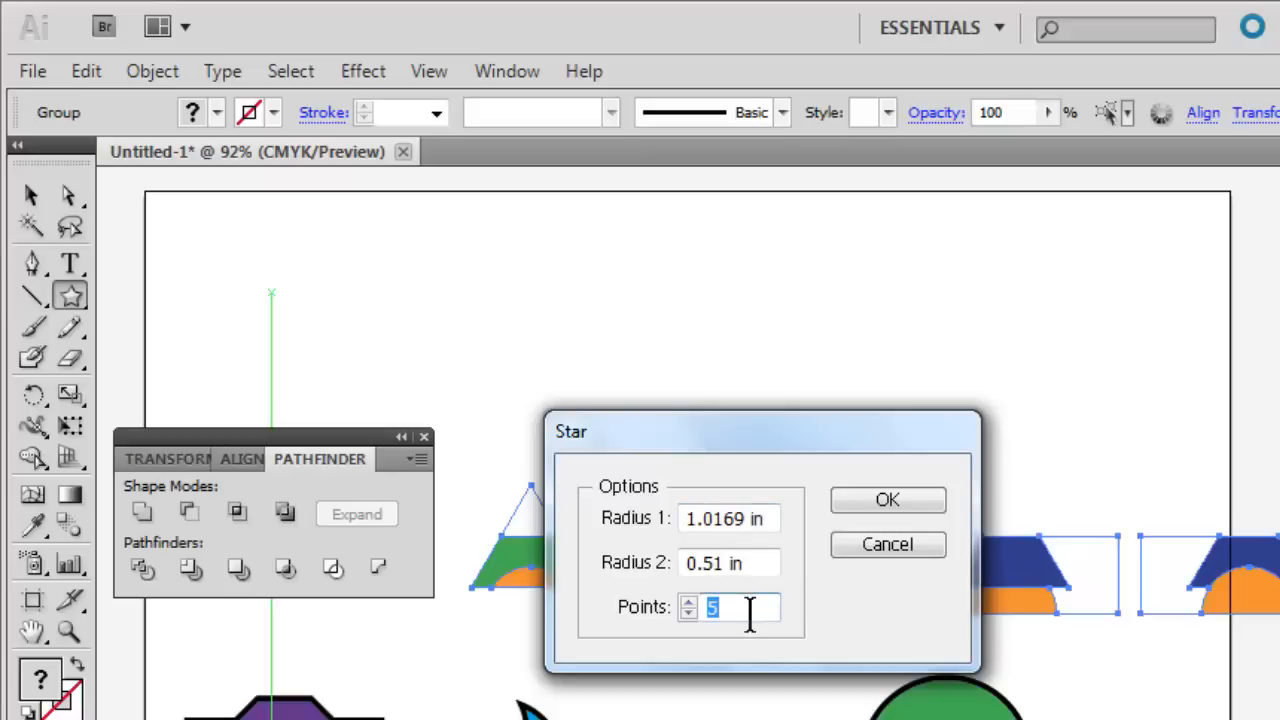
click(878, 505)
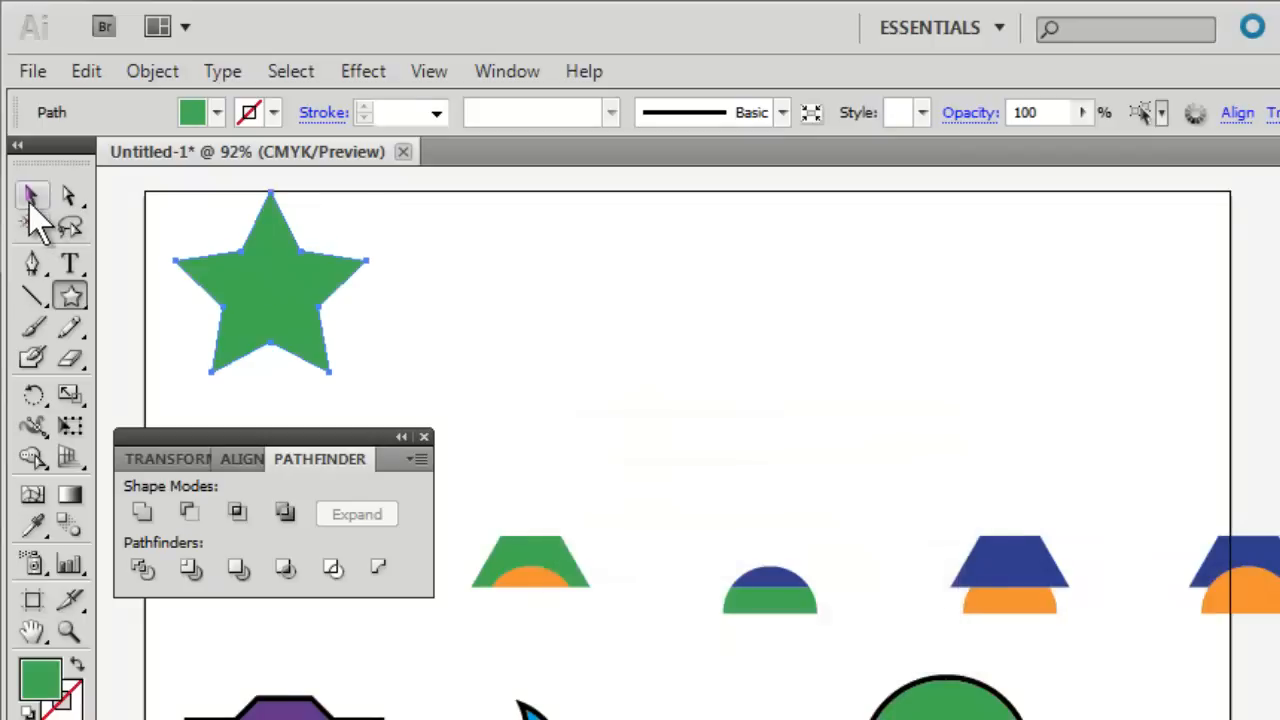
click(29, 197)
drag(295, 320, 320, 336)
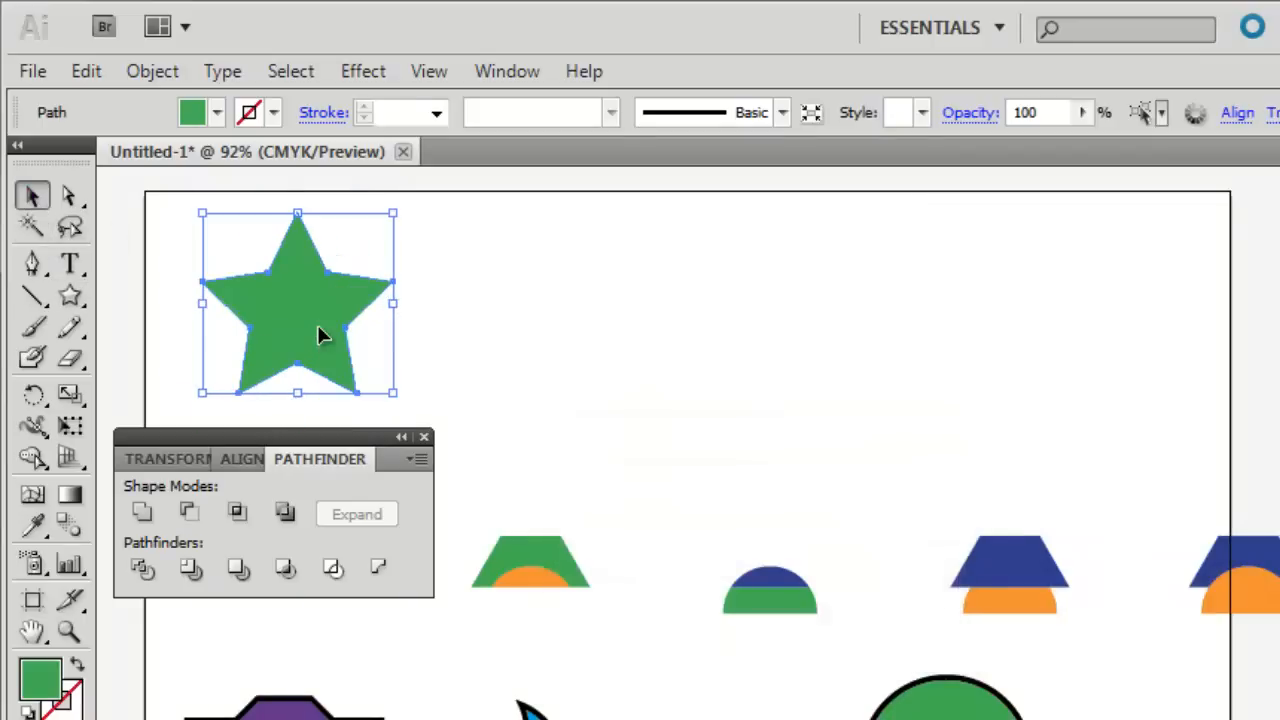
Draw a circle about 1.45 in in diameter from the star's center and fill it with yellow.
click(70, 297)
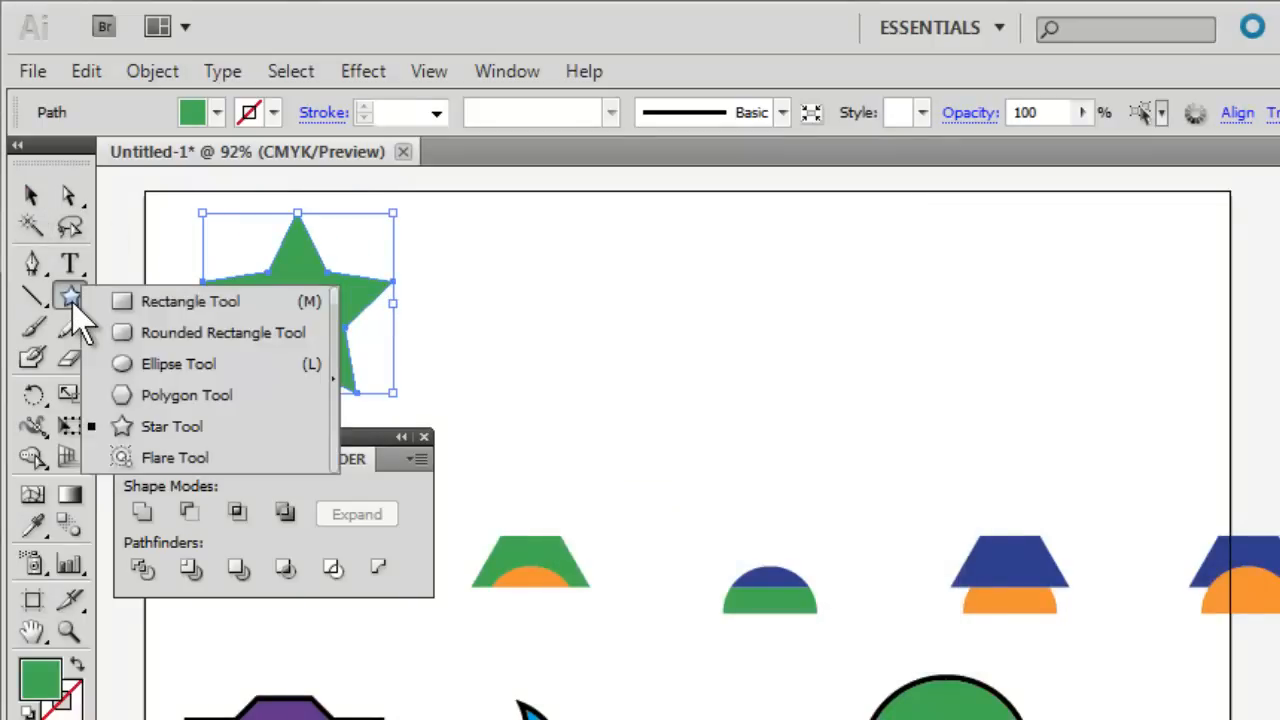
click(172, 364)
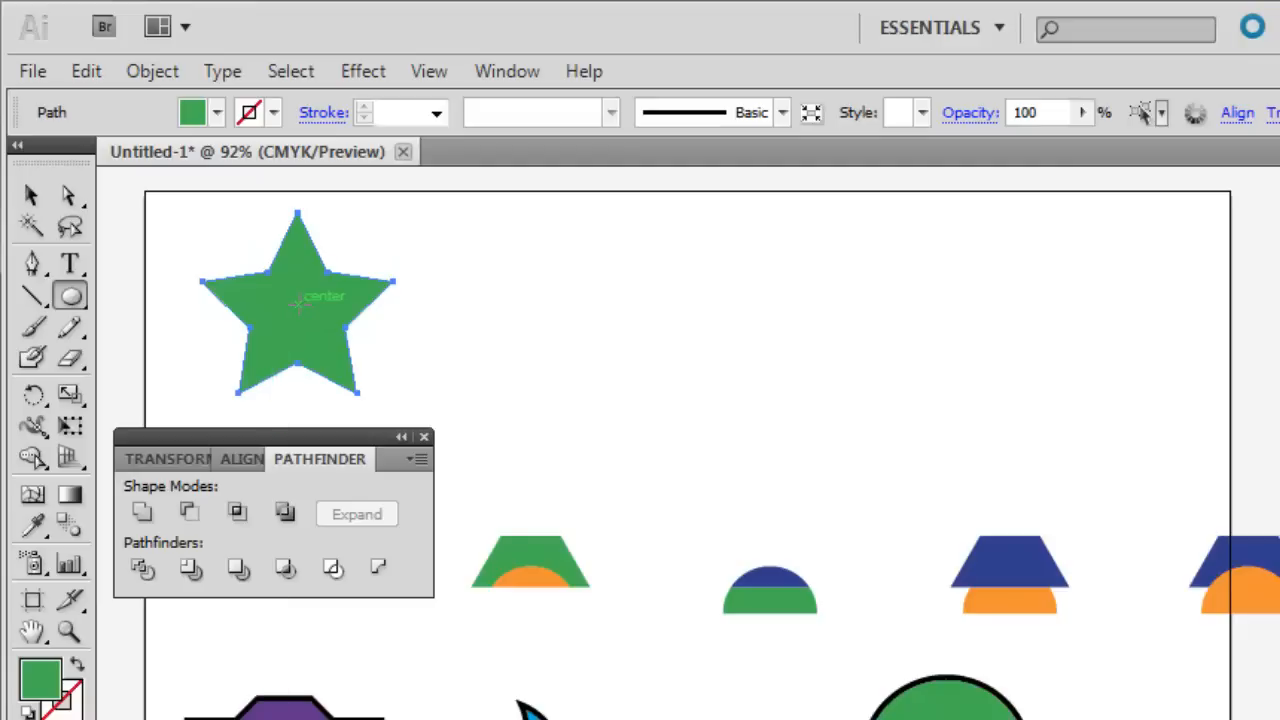
key(alt)
click(299, 306)
drag(299, 306, 358, 367)
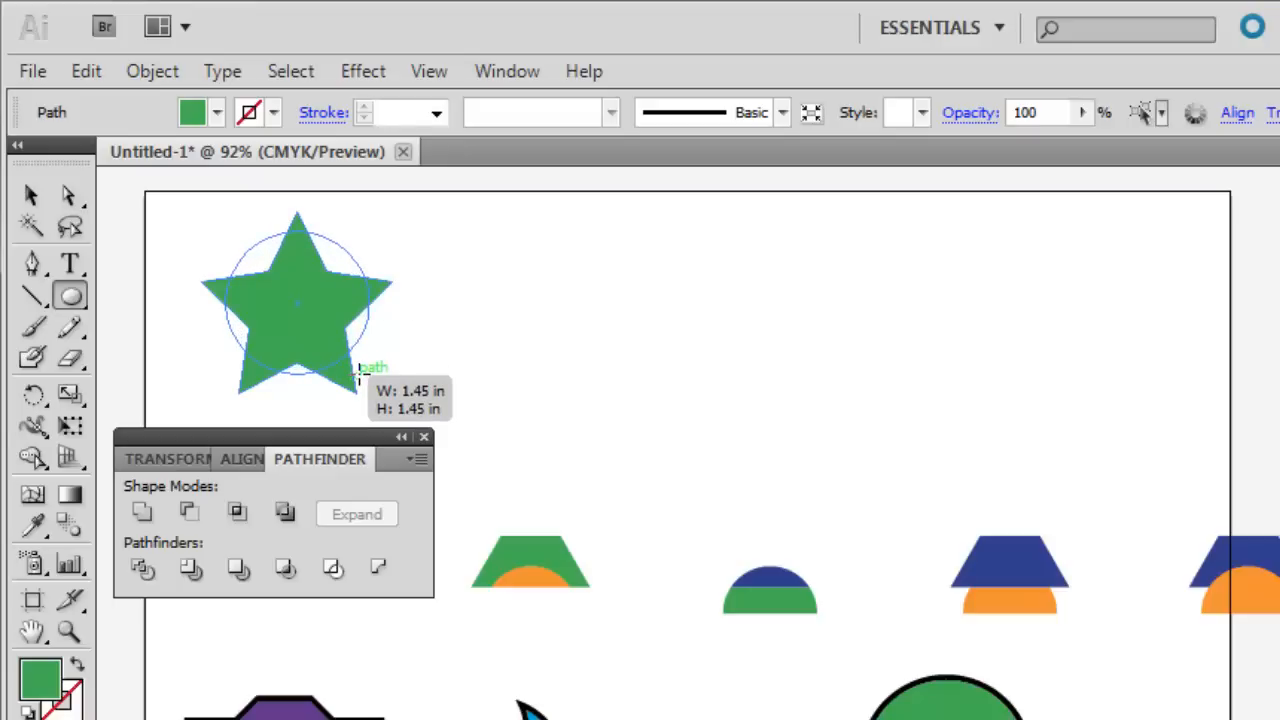
drag(359, 376, 361, 371)
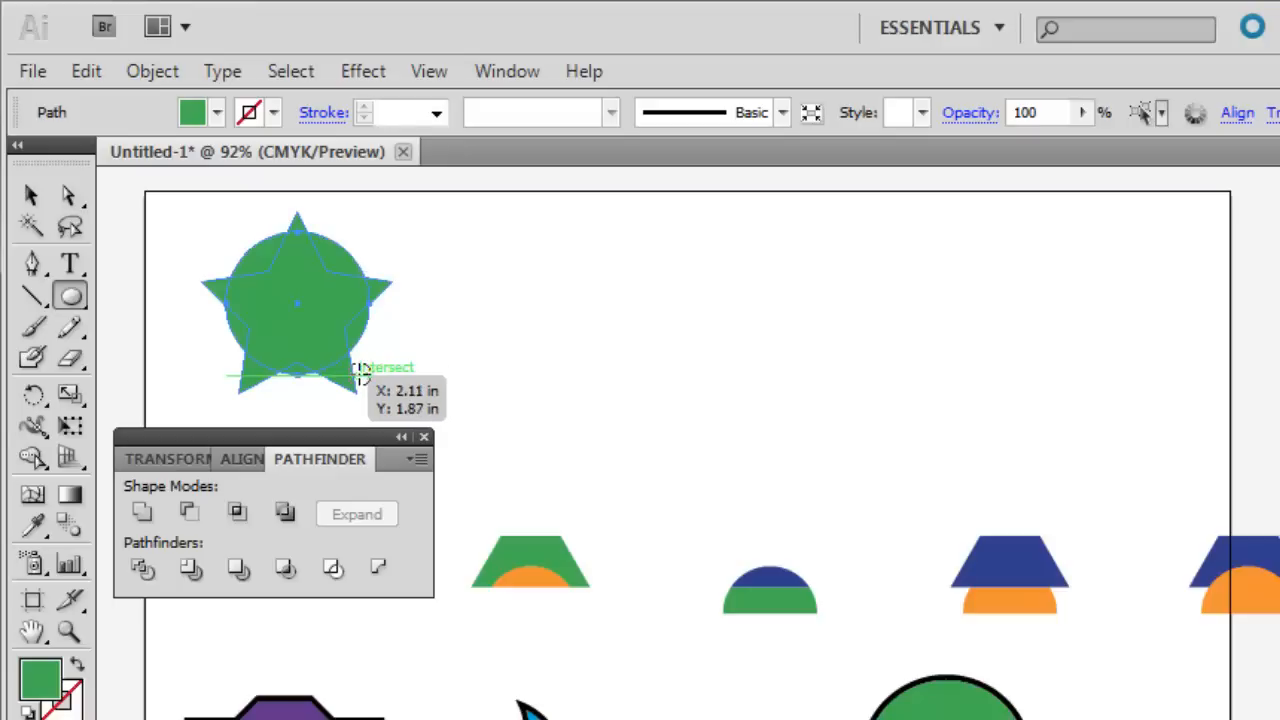
click(218, 114)
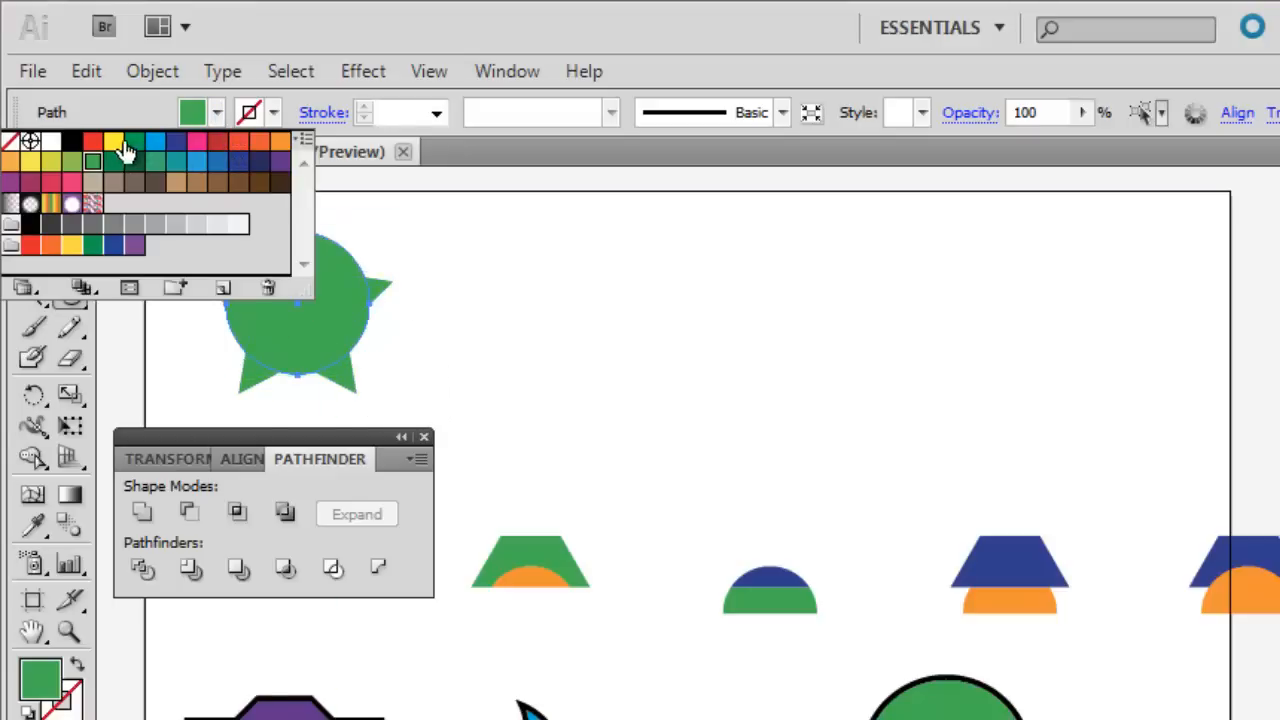
click(113, 141)
click(218, 114)
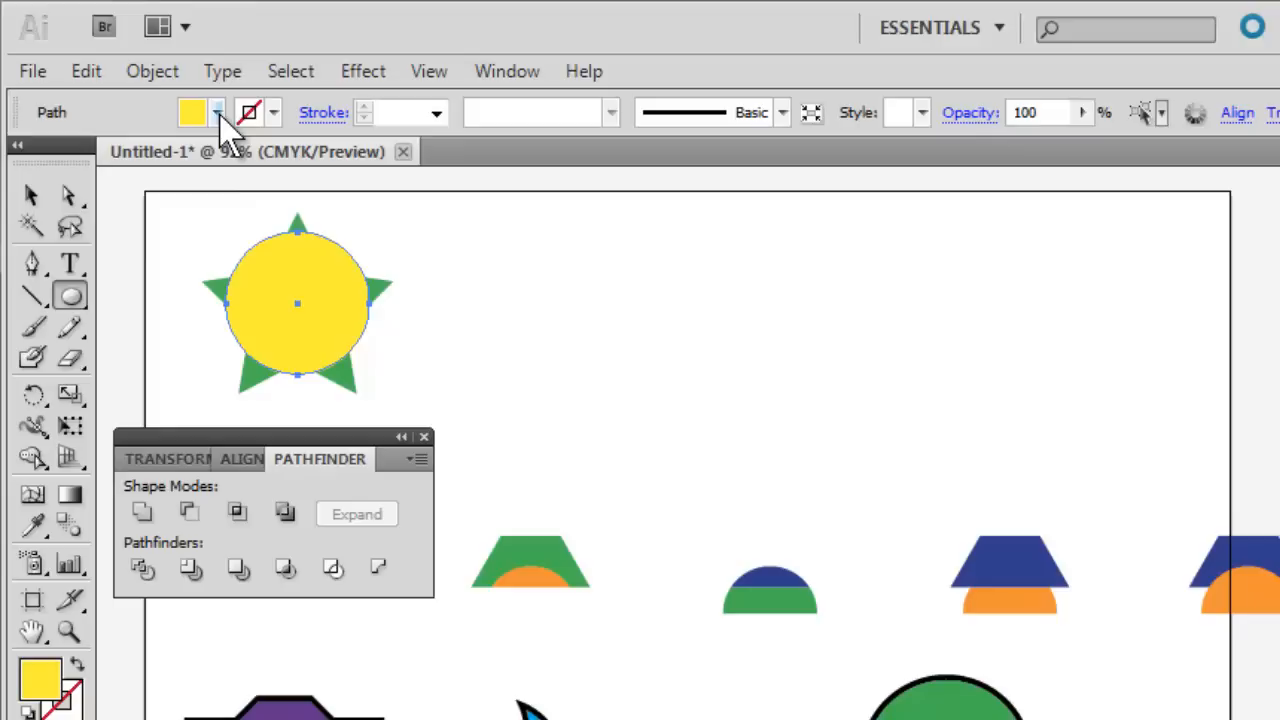
Nudge the yellow circle slightly down over the star and select both shapes together.
click(31, 197)
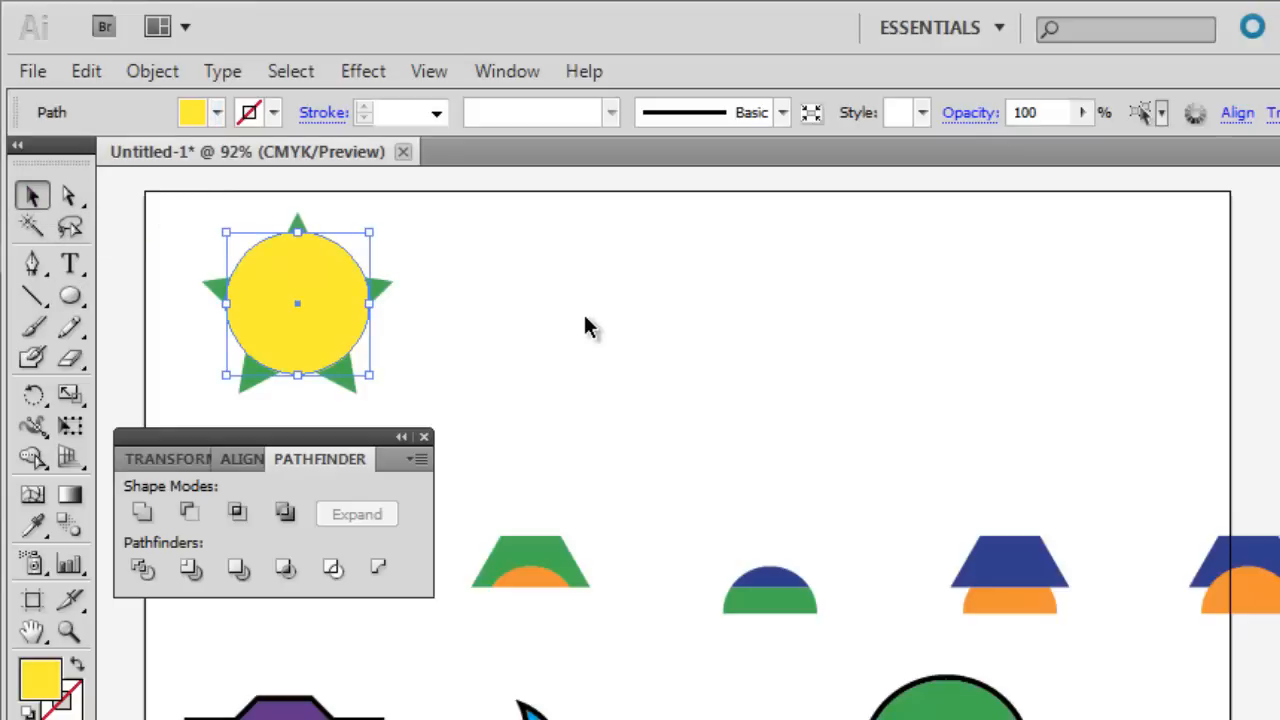
key(Down)
key(Down)
key(Down)
key(Down)
key(Down)
key(Down)
key(Down)
key(Down)
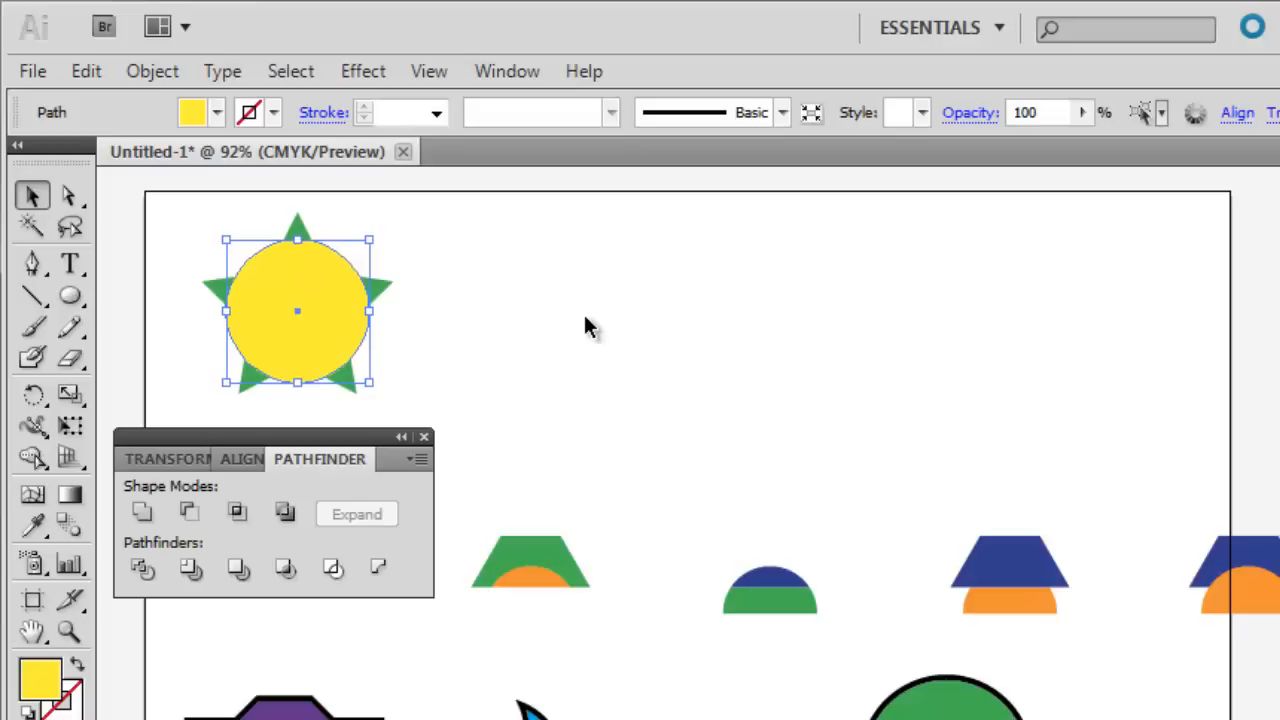
drag(178, 210, 396, 393)
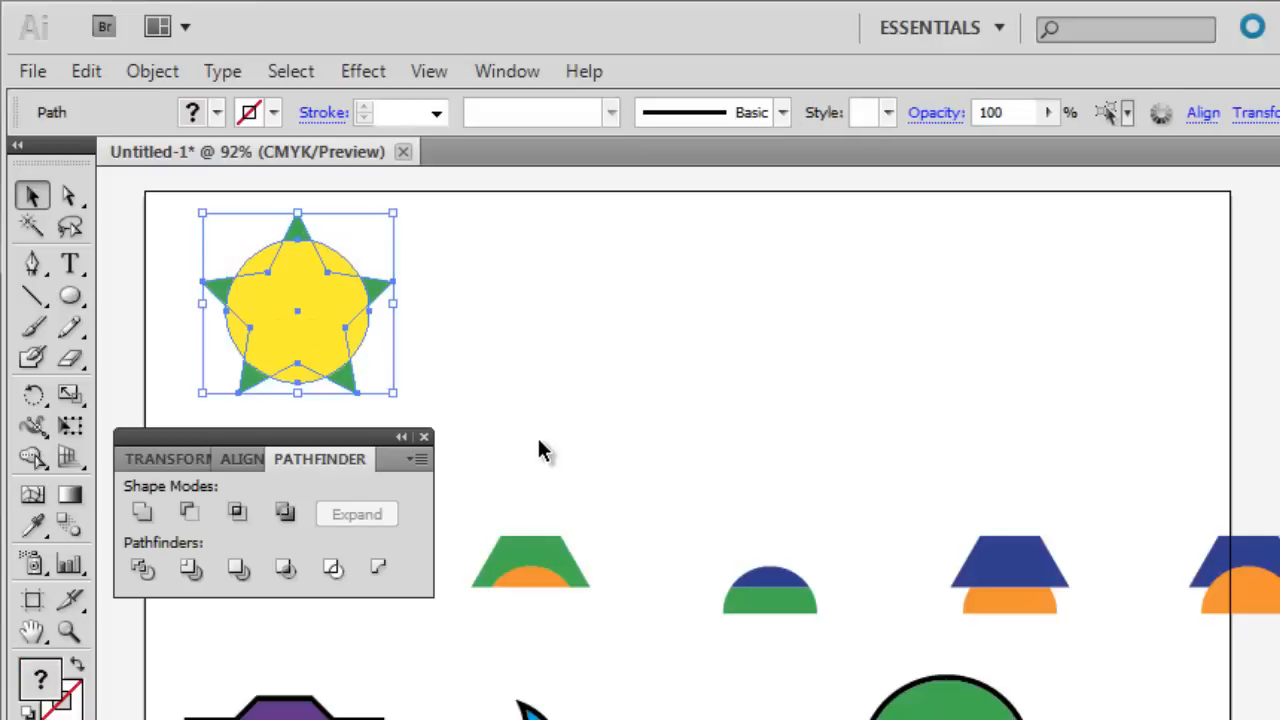
Apply Pathfinder's Outline to the star and circle and set the outlined group's stroke weight to 6 pt.
click(335, 572)
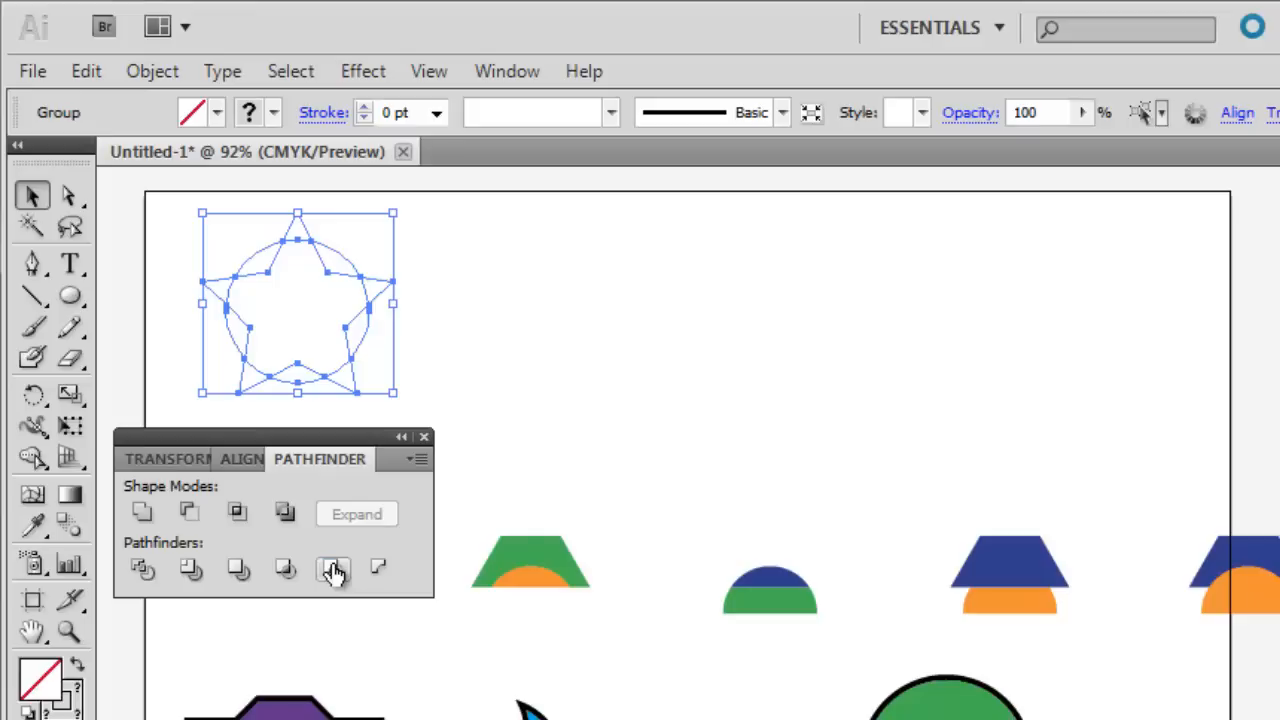
click(472, 258)
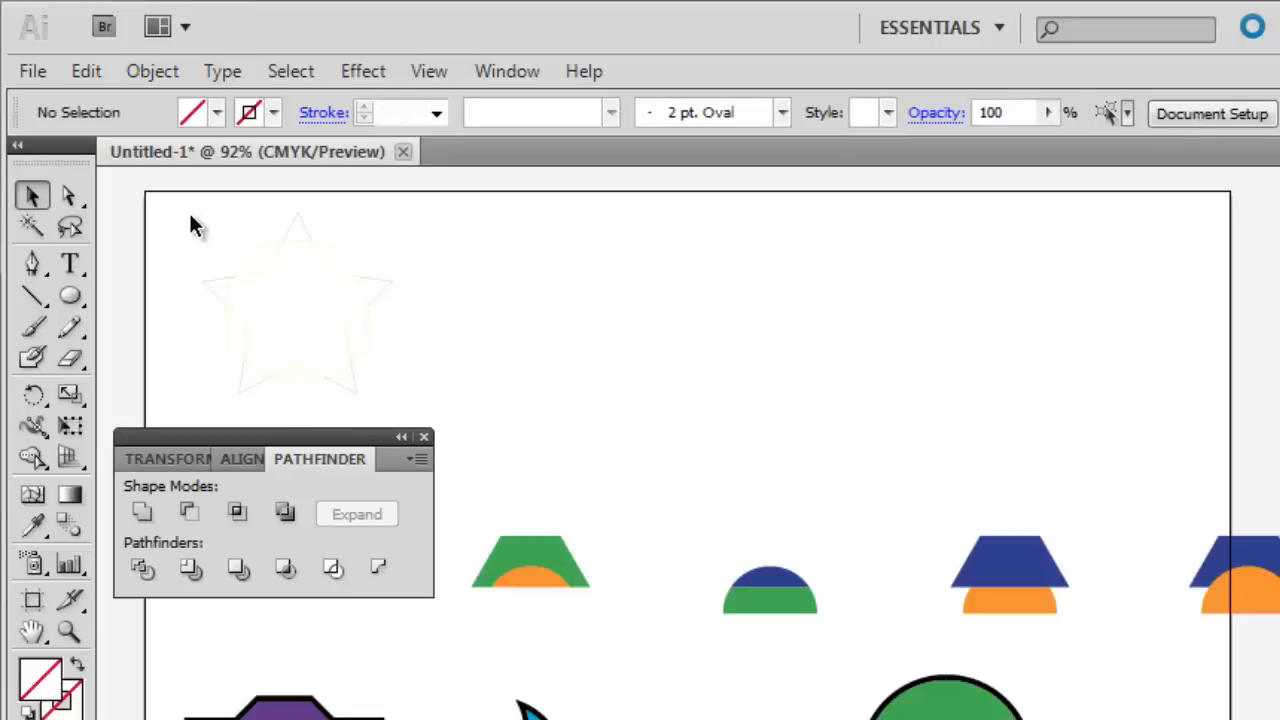
drag(190, 218, 403, 400)
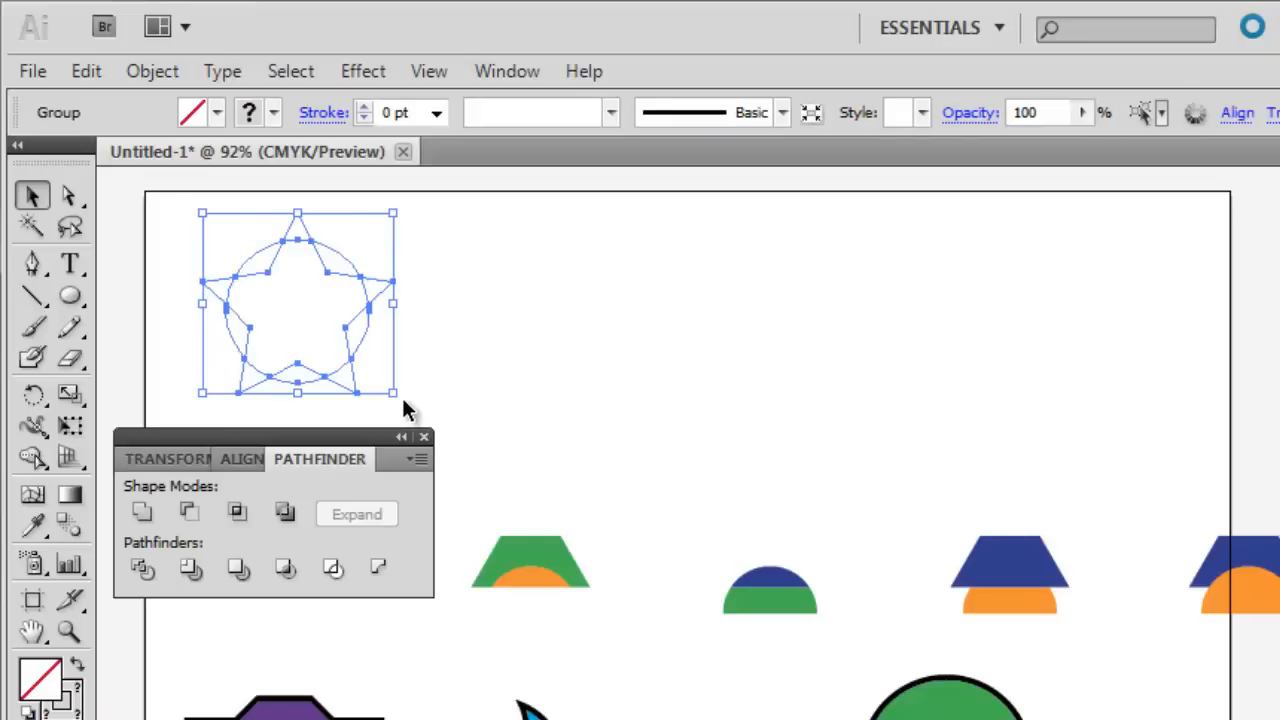
click(365, 107)
click(365, 107)
click(365, 107)
click(365, 107)
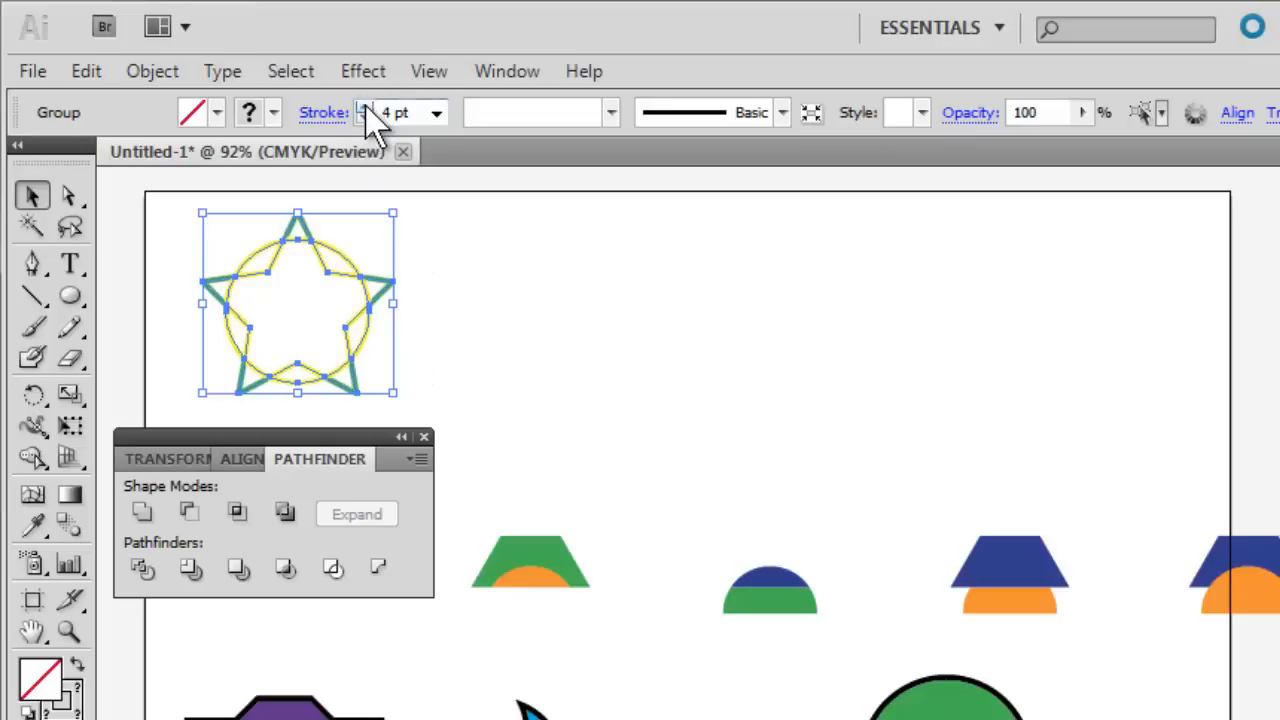
click(365, 107)
click(365, 107)
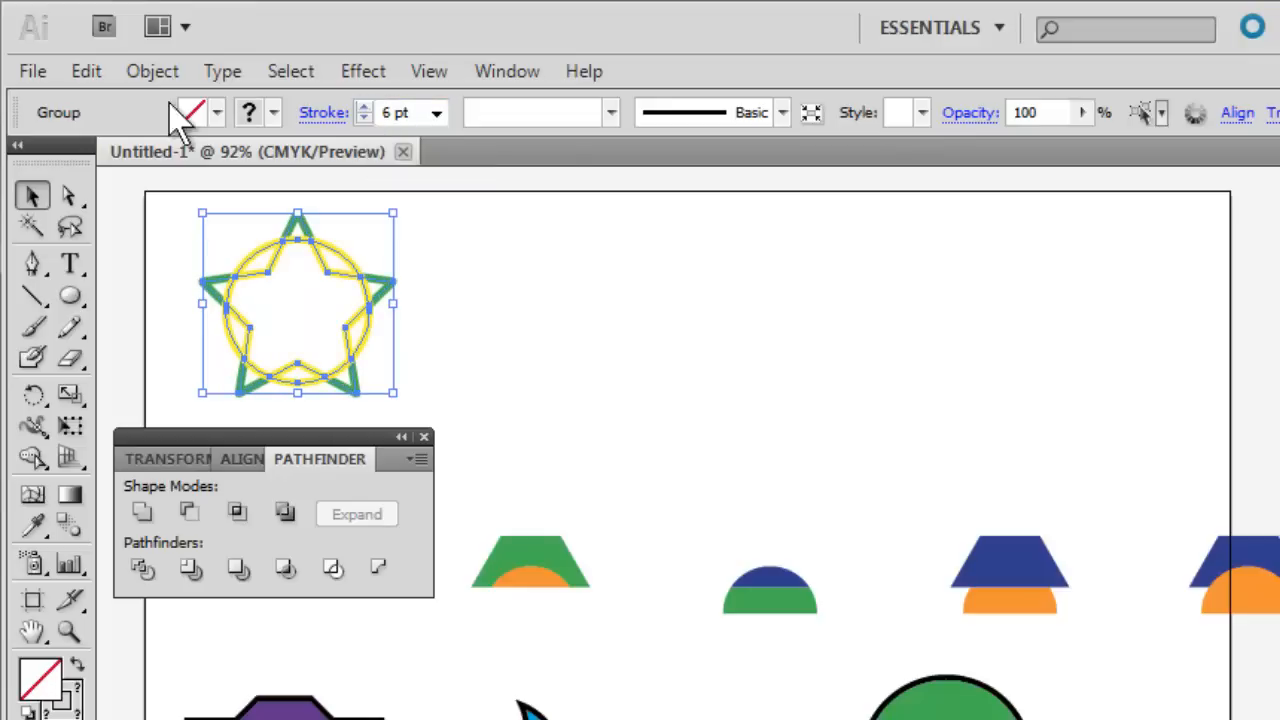
Ungroup the outlined star and circle paths and clear the selection.
click(142, 71)
click(192, 214)
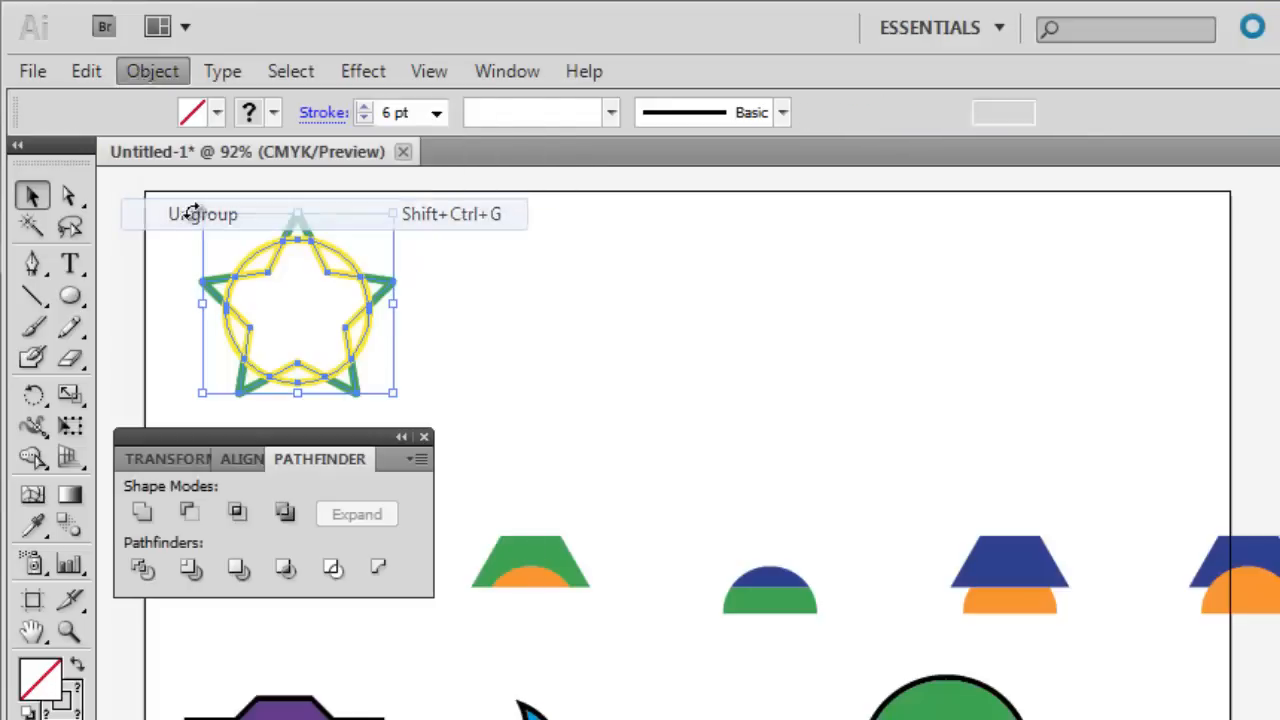
click(167, 252)
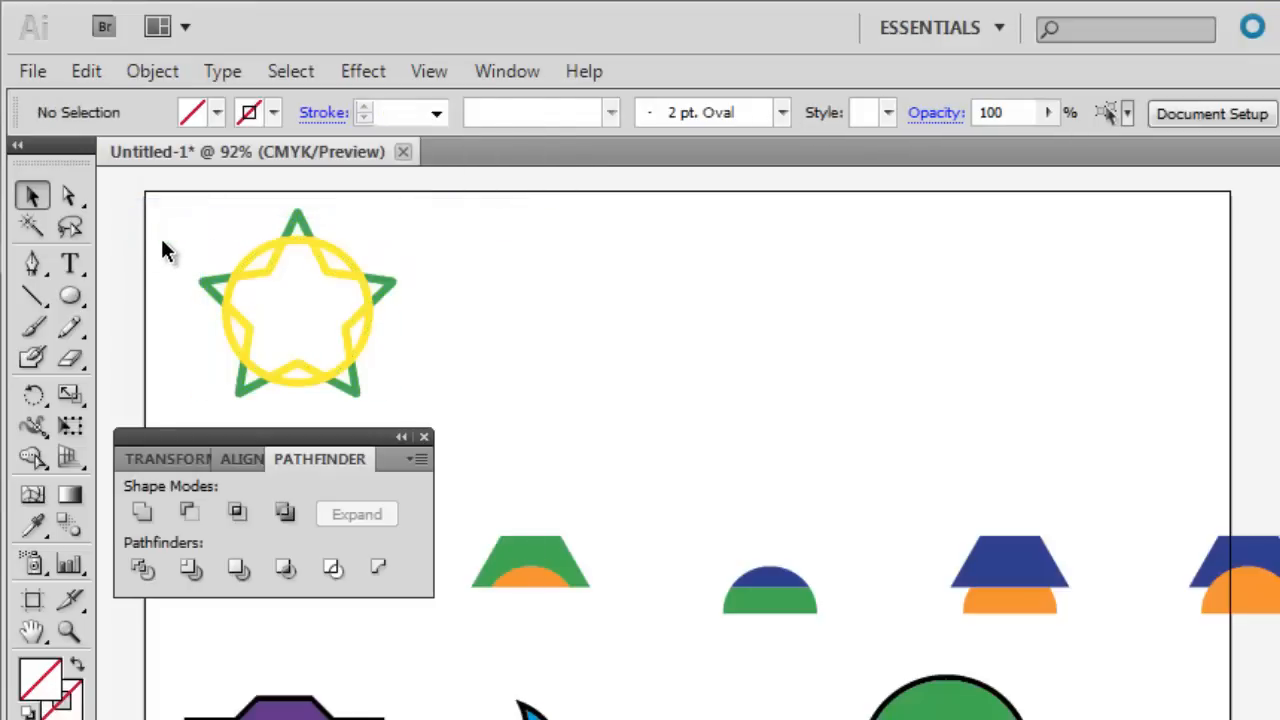
Select the five green star tips together and move them right, clear of the yellow circle.
drag(303, 222, 358, 217)
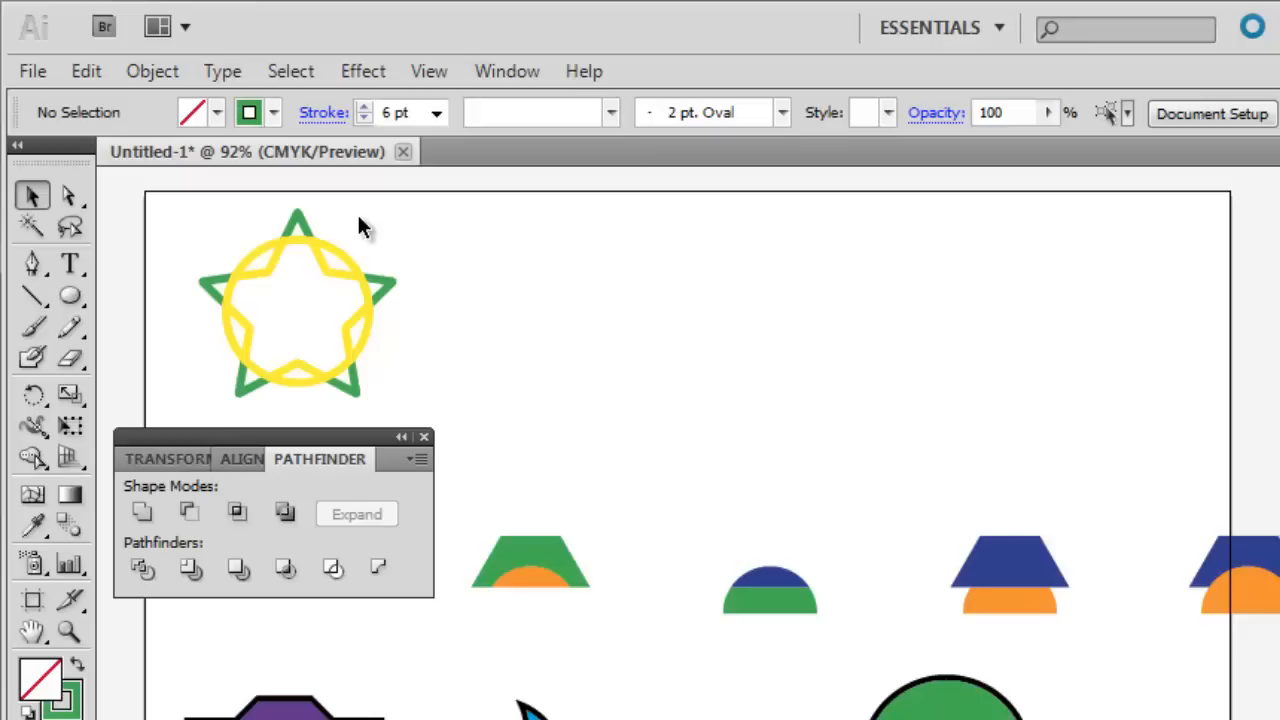
click(303, 224)
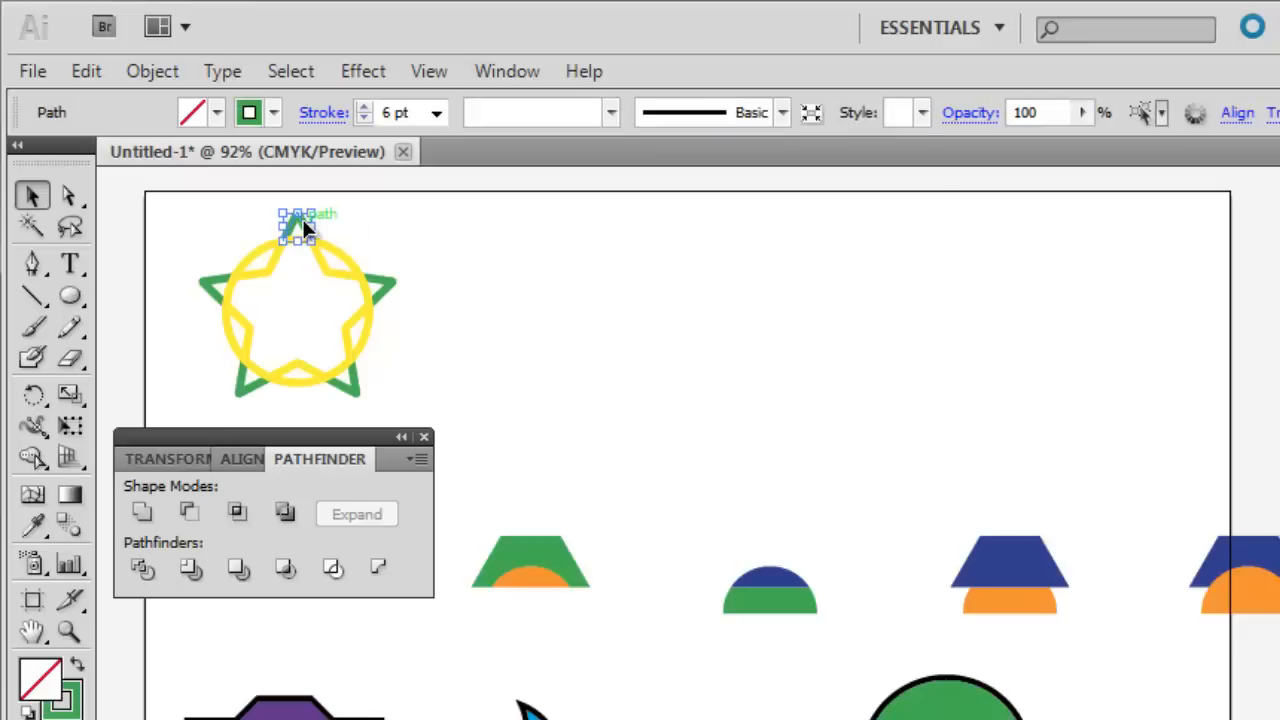
shift+click(390, 288)
shift+click(353, 383)
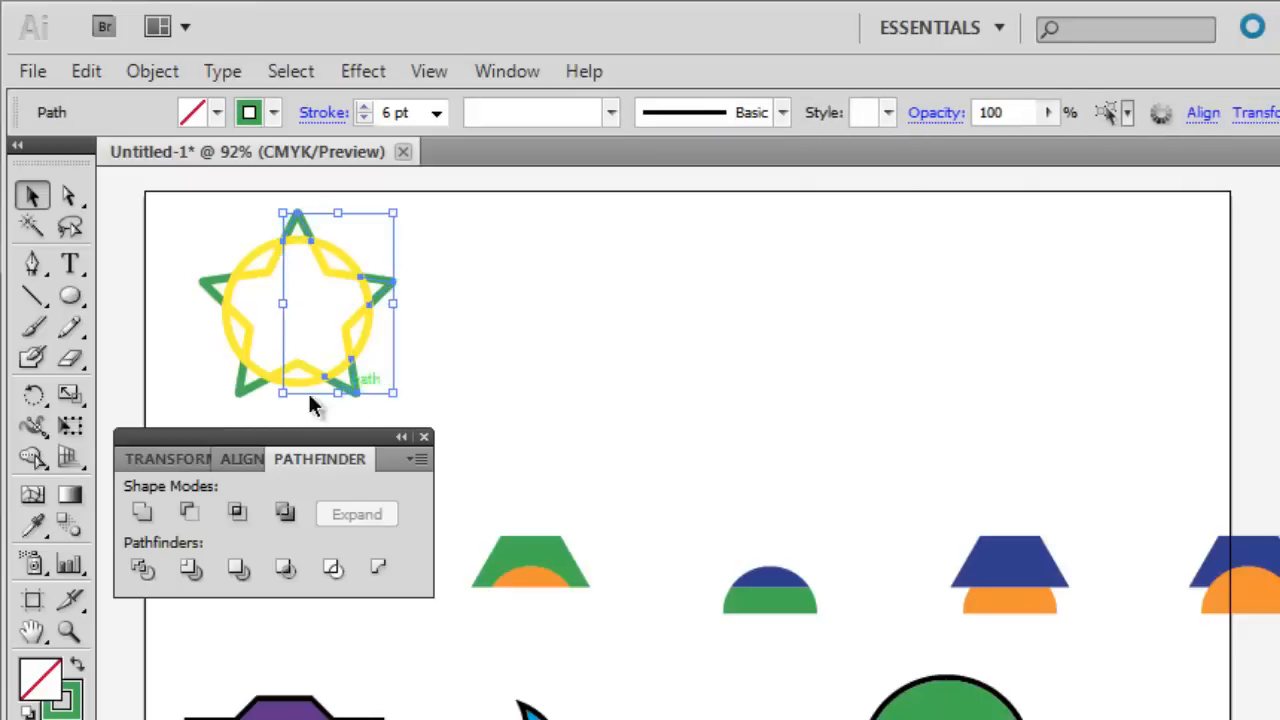
shift+click(249, 390)
shift+click(210, 290)
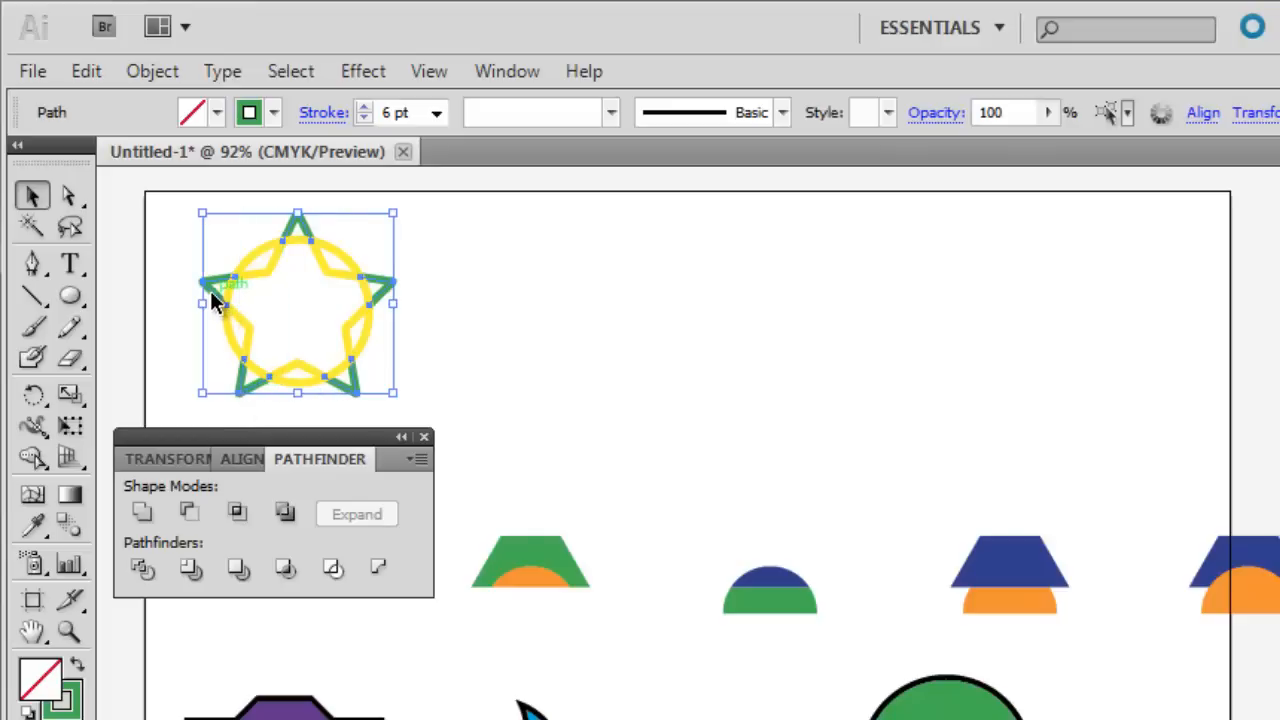
drag(213, 287, 443, 288)
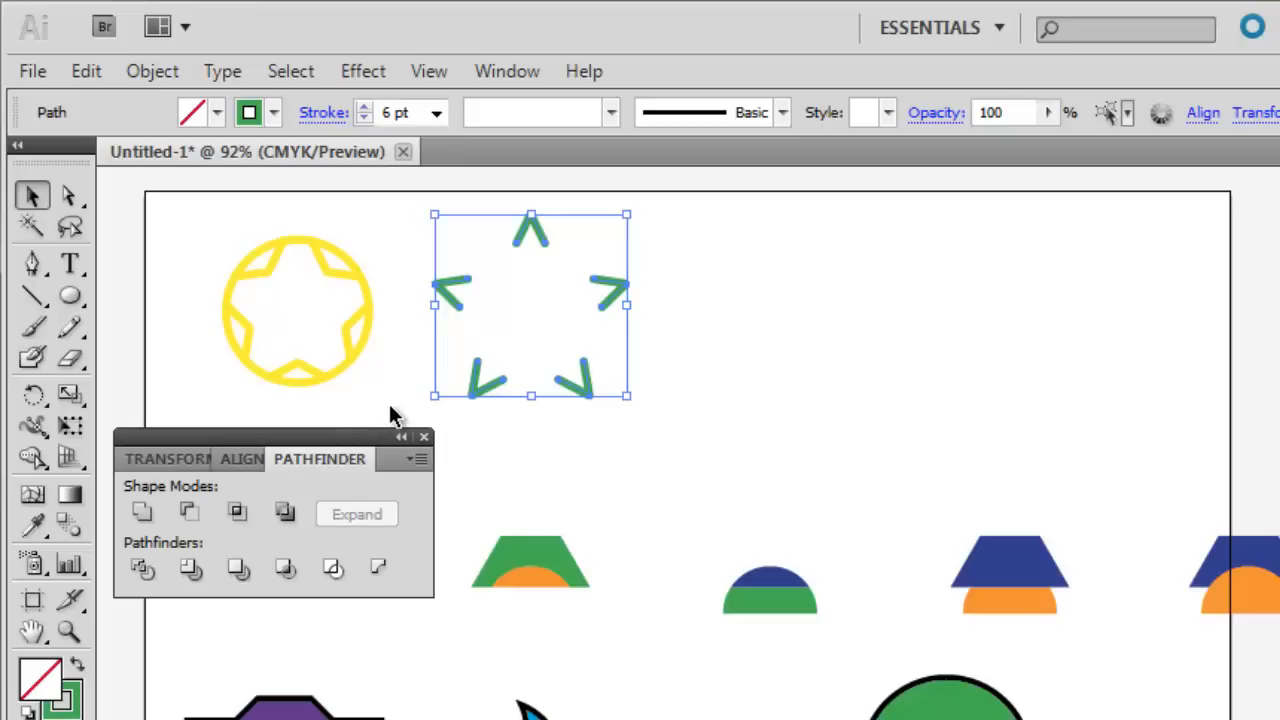
Select the five yellow circle arcs between the star's points and move them right, beyond the green tips.
click(260, 255)
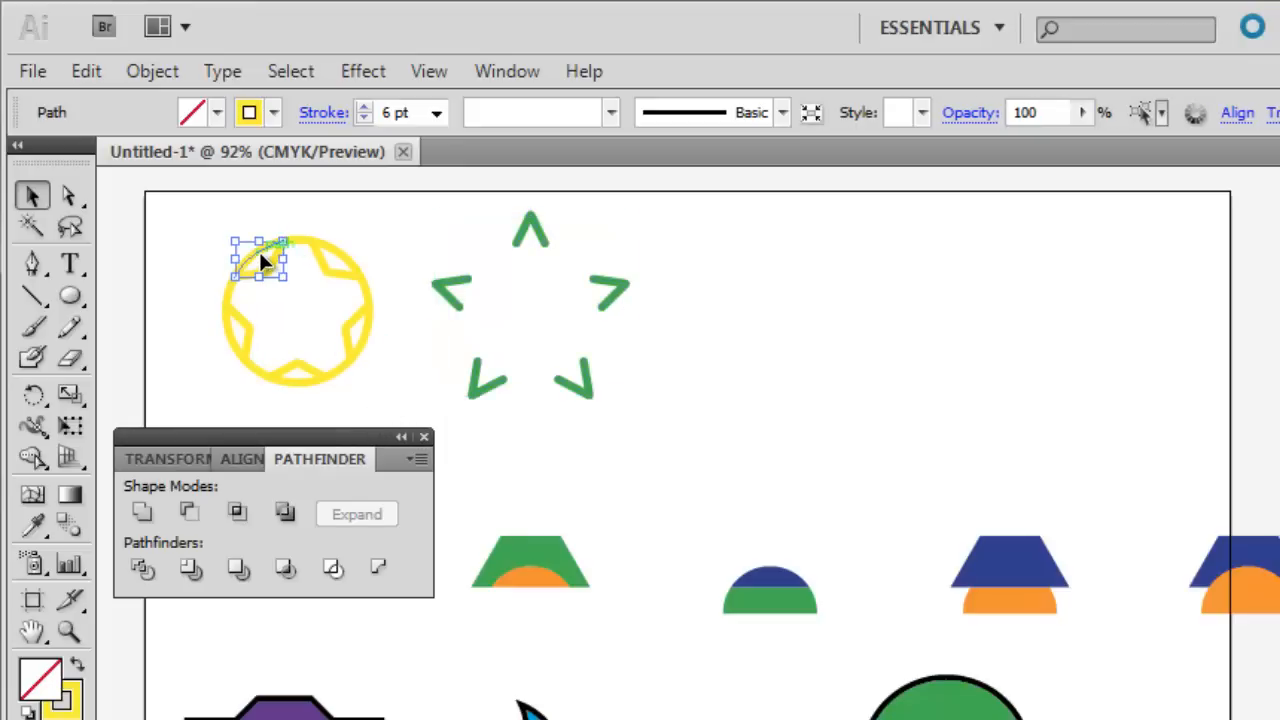
shift+click(343, 258)
shift+click(311, 370)
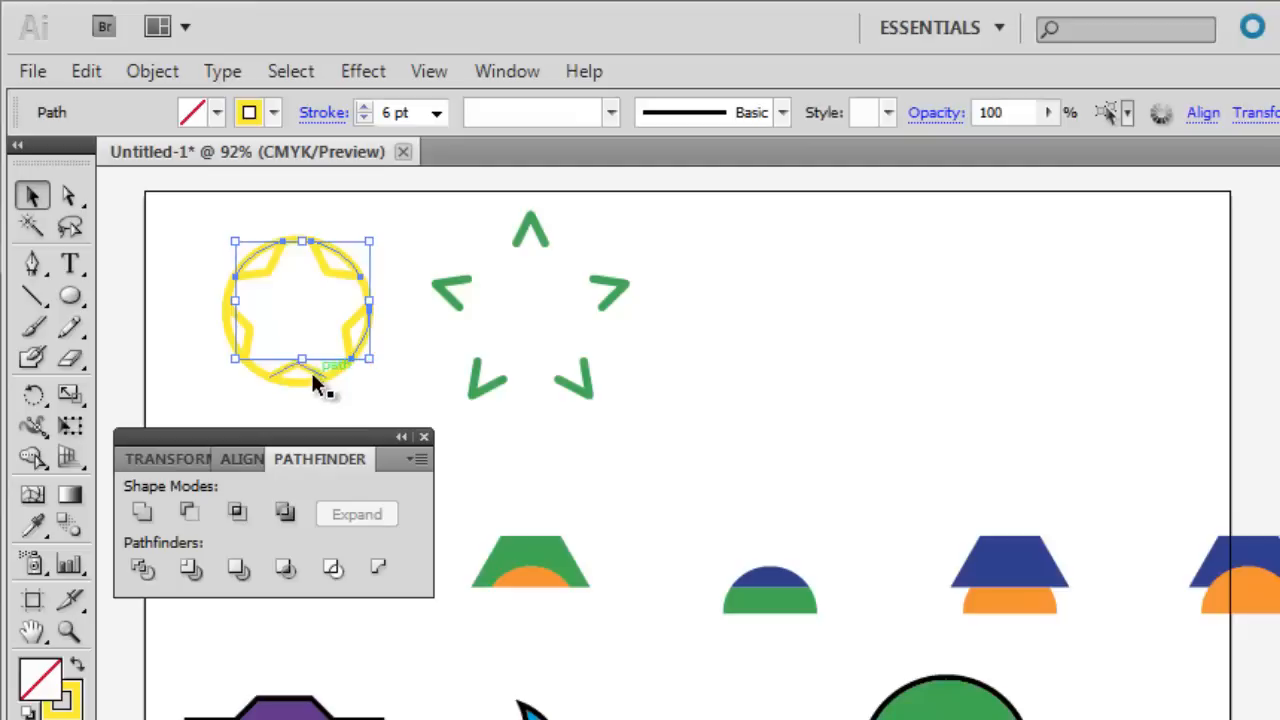
shift+click(300, 377)
shift+click(233, 345)
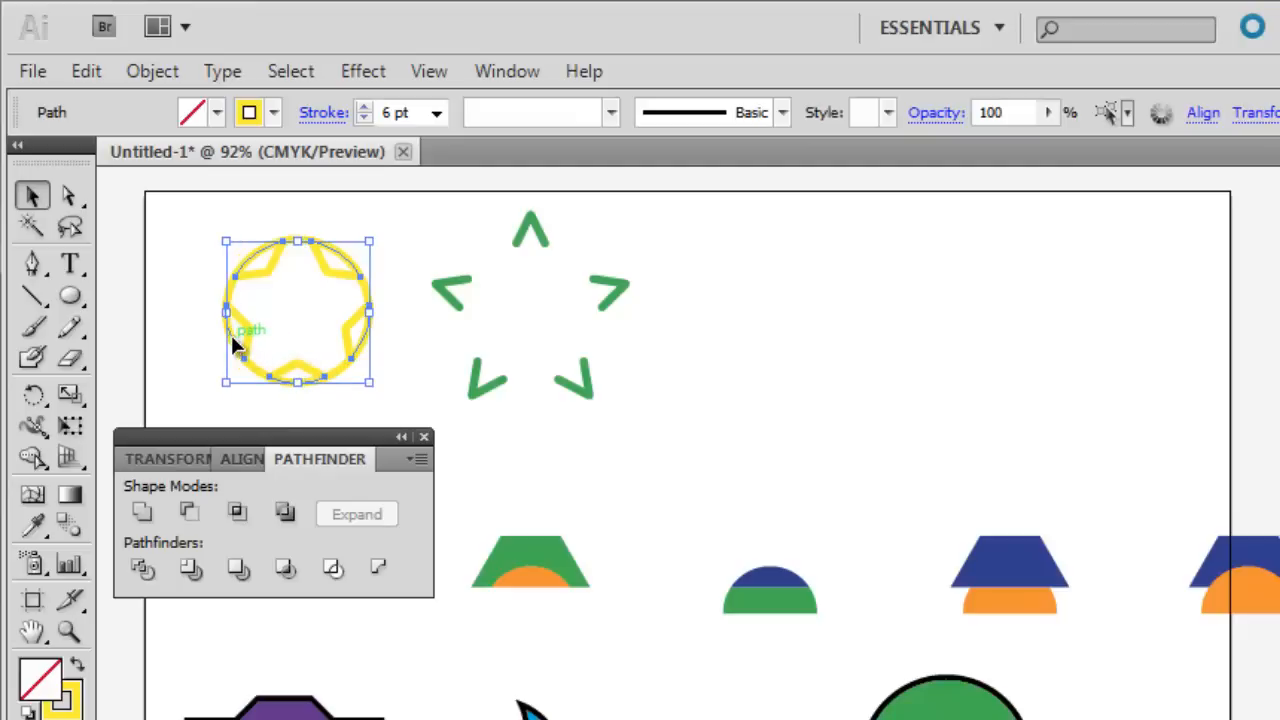
drag(233, 345, 690, 350)
click(652, 425)
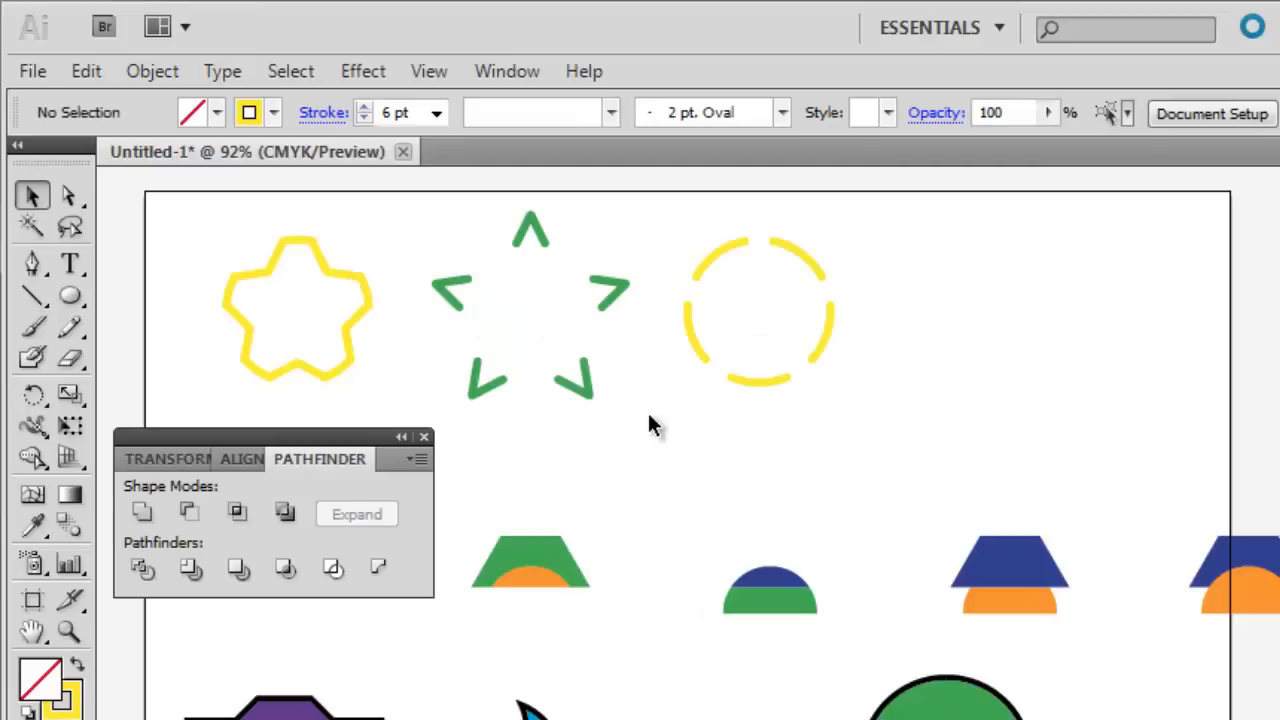
Select the five V-shaped yellow inner star segments and move them right, beyond the separated circle arcs.
click(272, 277)
shift+click(340, 268)
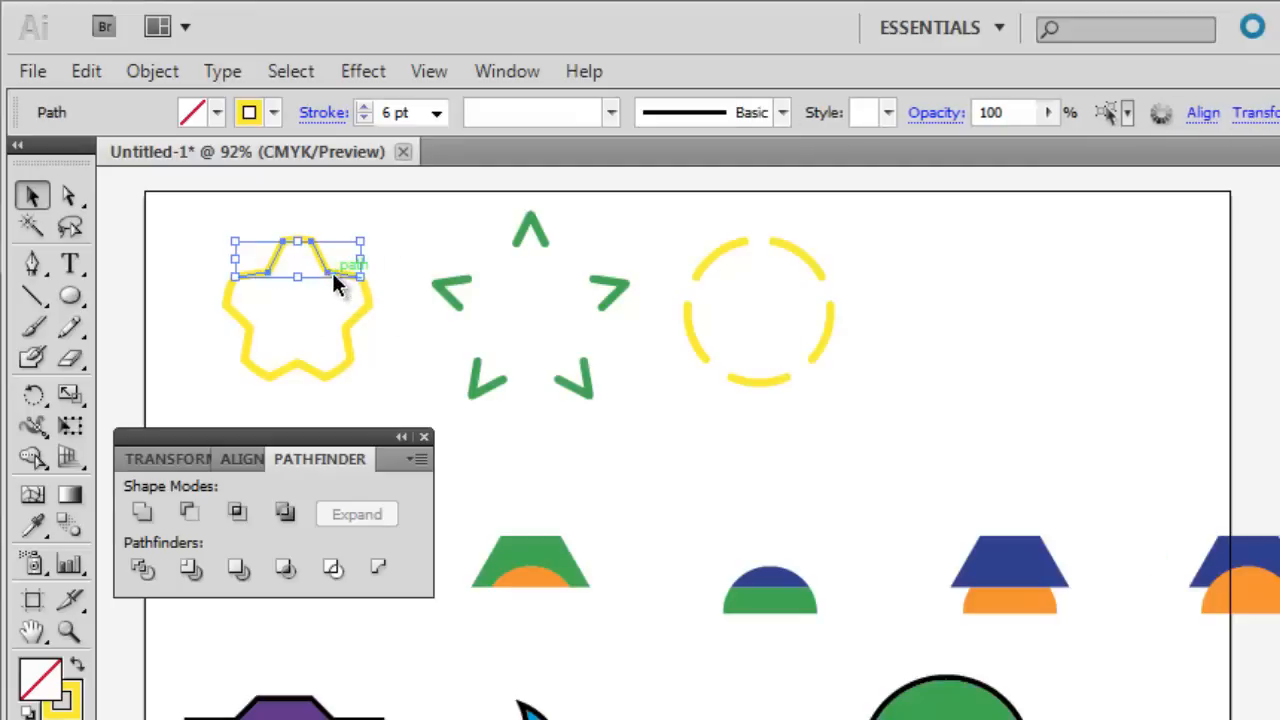
shift+click(348, 322)
shift+click(310, 375)
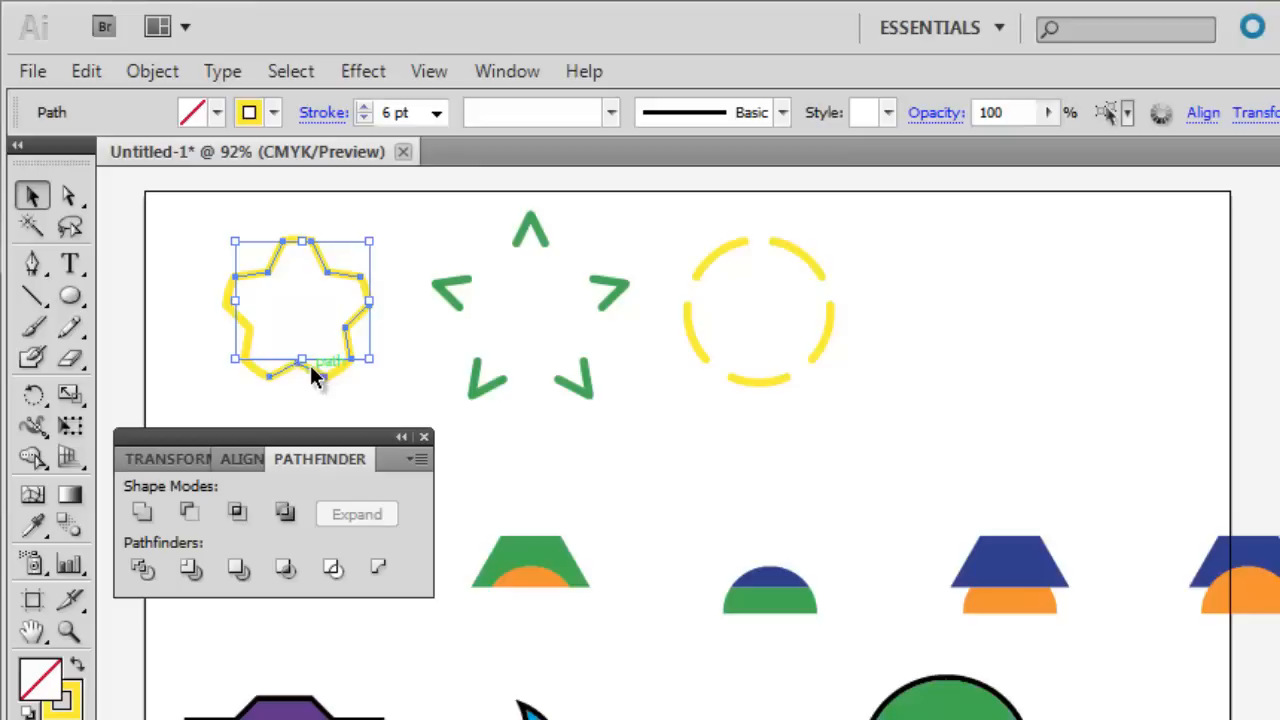
shift+click(315, 372)
shift+click(255, 352)
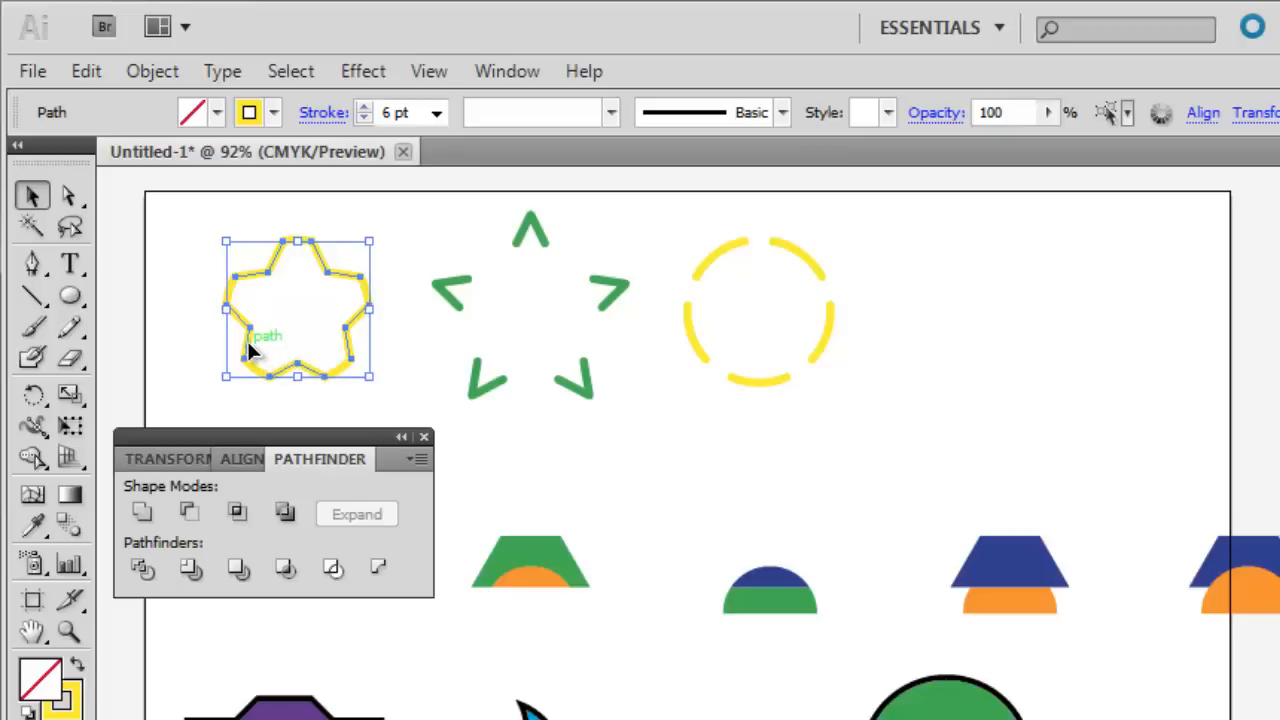
drag(255, 352, 886, 335)
Select all four sets of separated outline pieces and move them down and right, clearing the artboard's upper-left area.
click(952, 516)
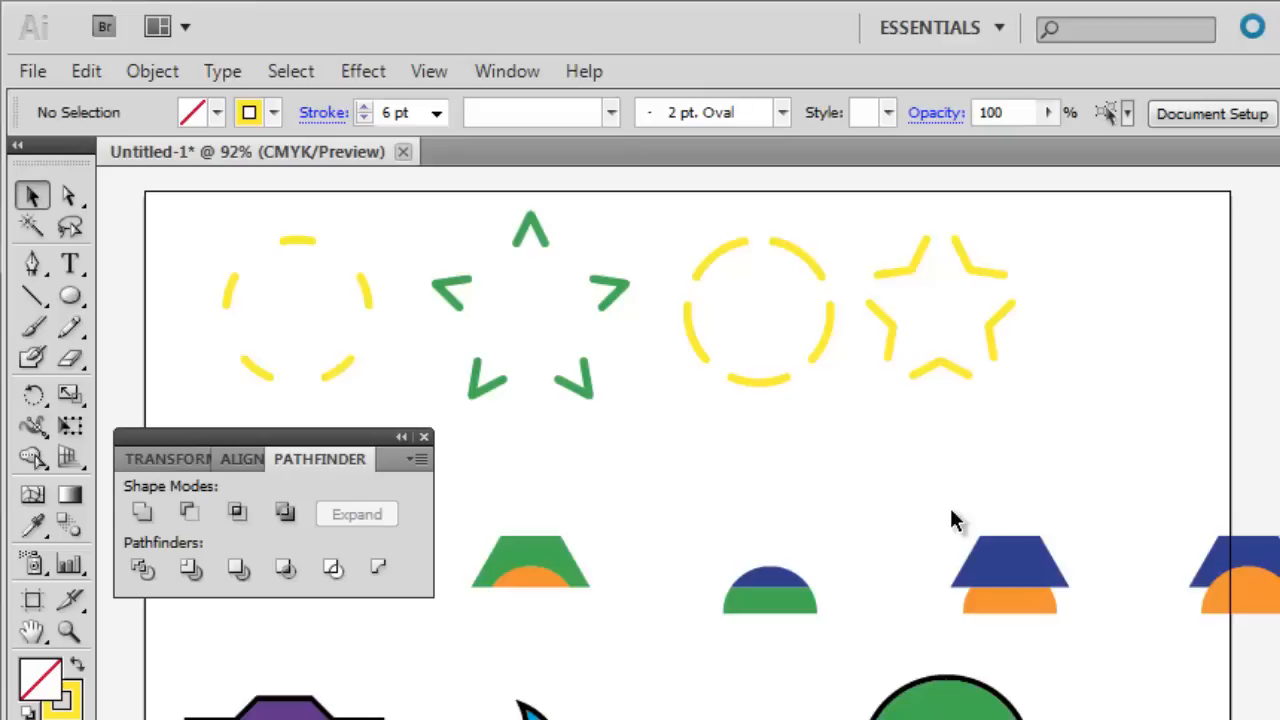
drag(1089, 409, 190, 222)
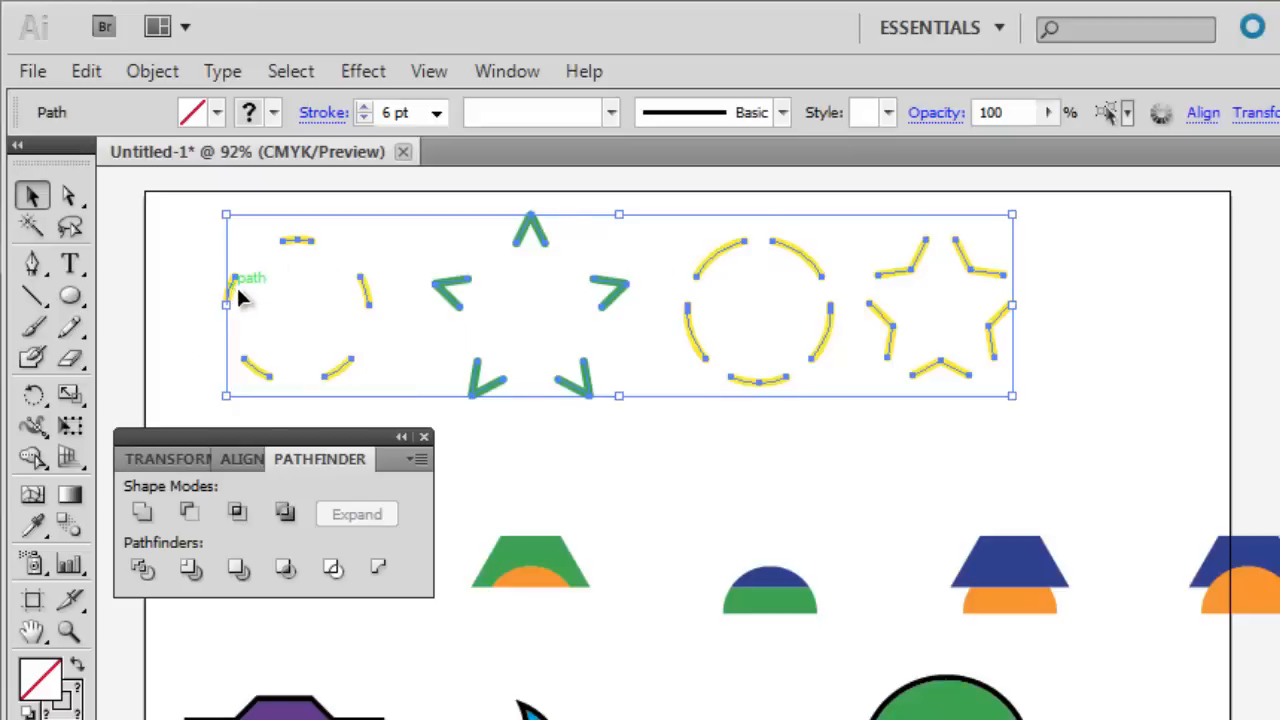
drag(236, 284, 768, 420)
Draw a circle in the artboard's upper-left area, fill it with green and move it slightly up and left.
key(m)
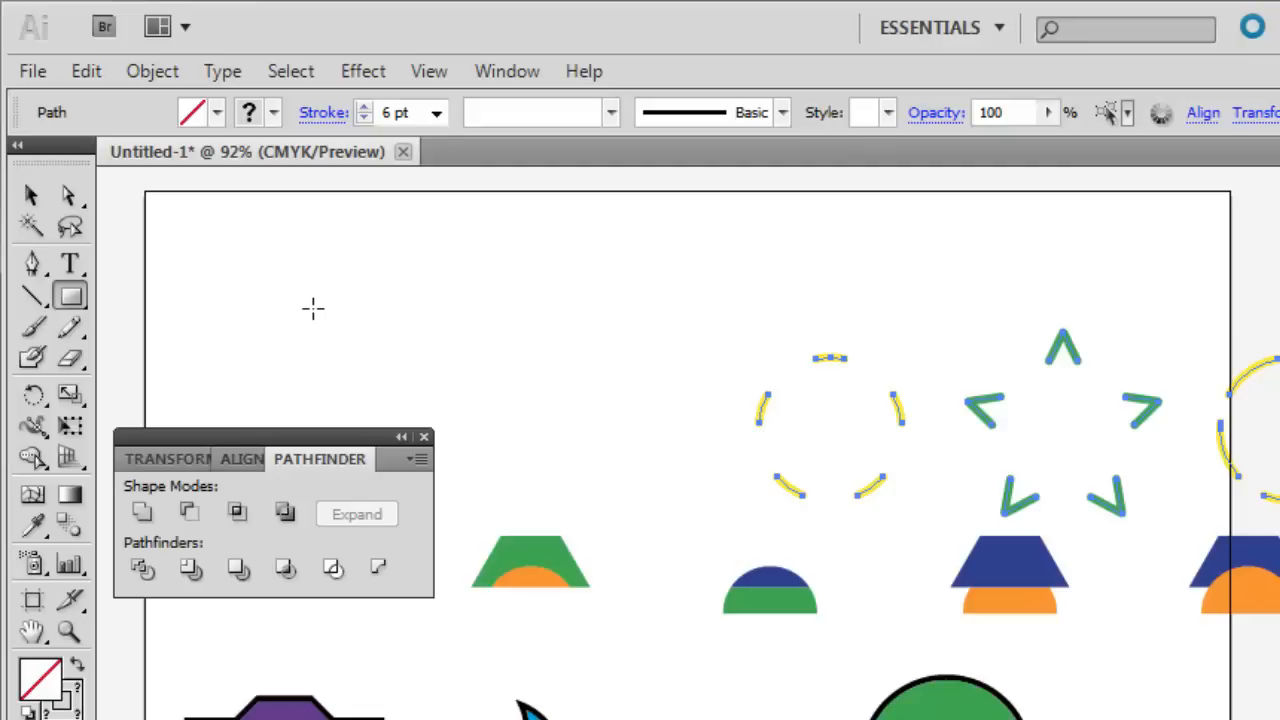
key(l)
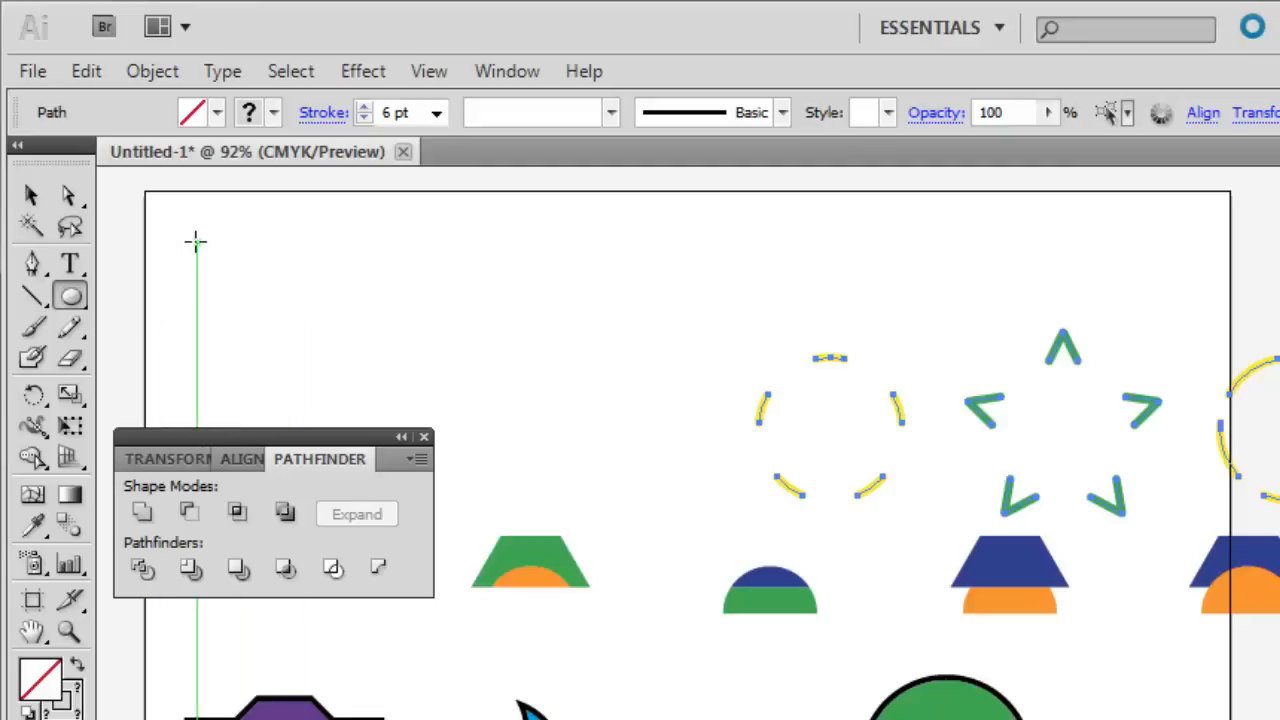
drag(196, 240, 353, 346)
click(216, 112)
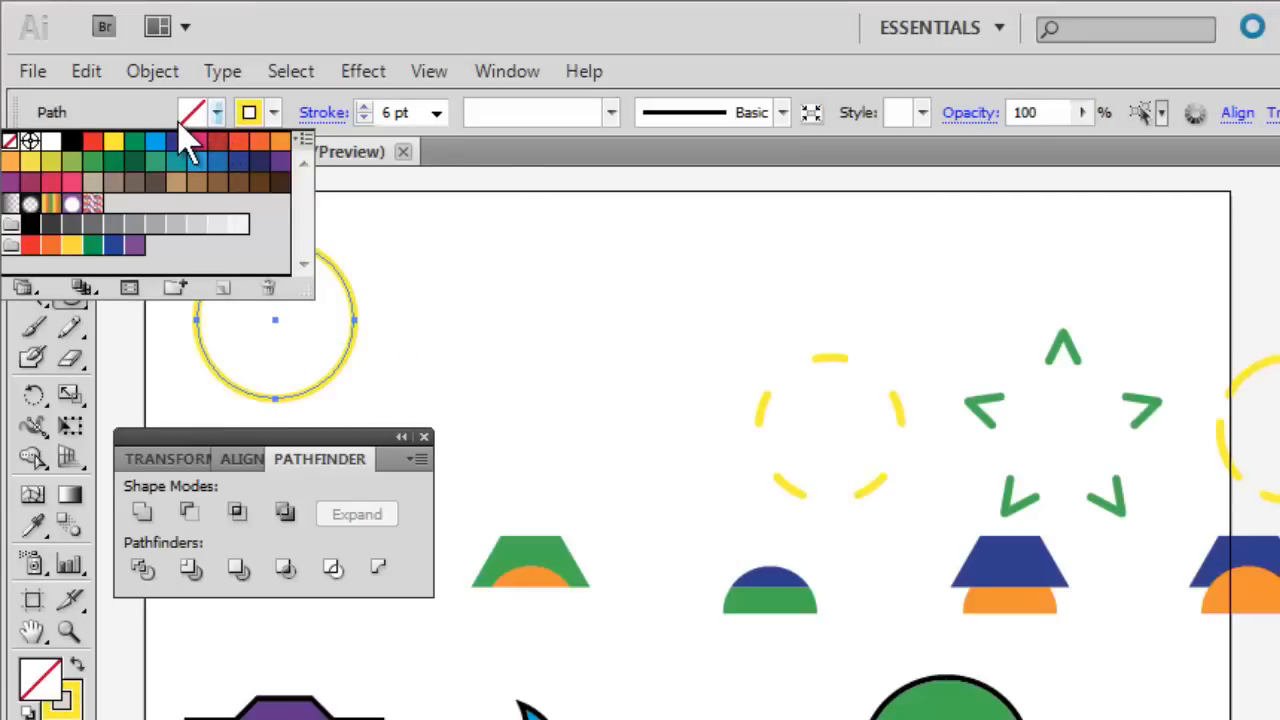
click(155, 141)
key(v)
drag(270, 305, 255, 267)
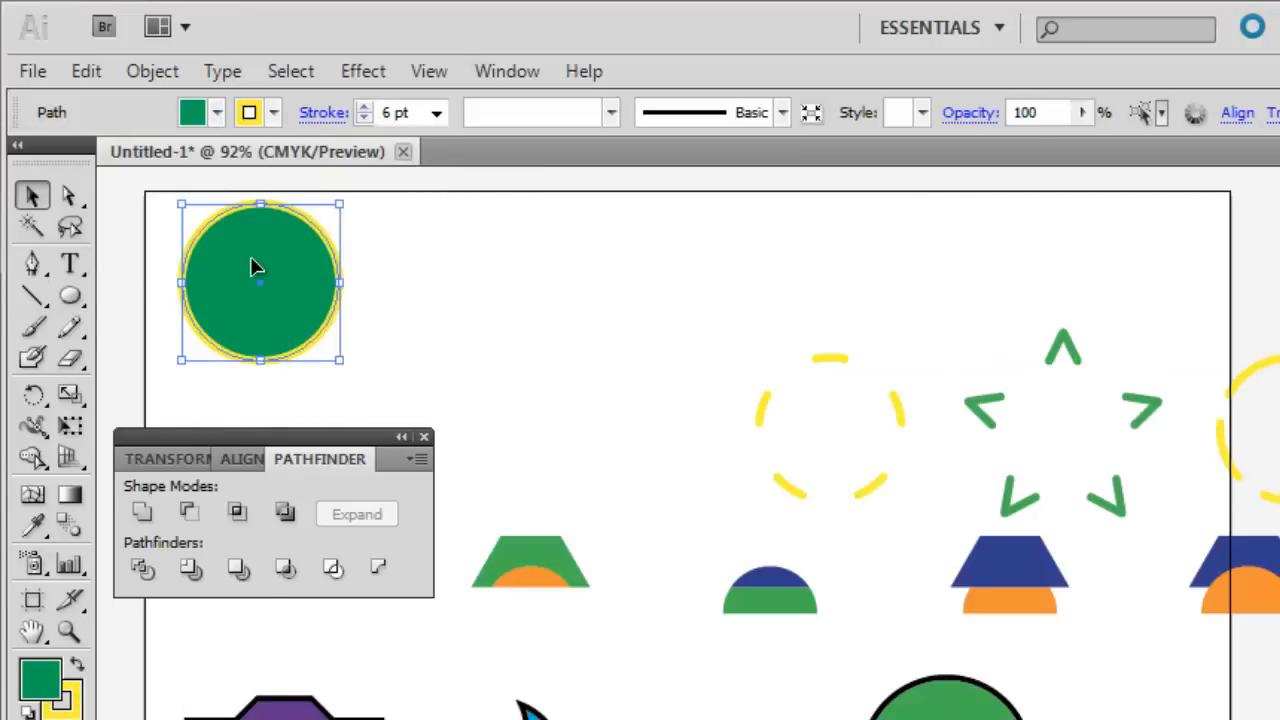
Draw a rectangle overlapping the green circle's lower-right part.
drag(69, 296, 172, 297)
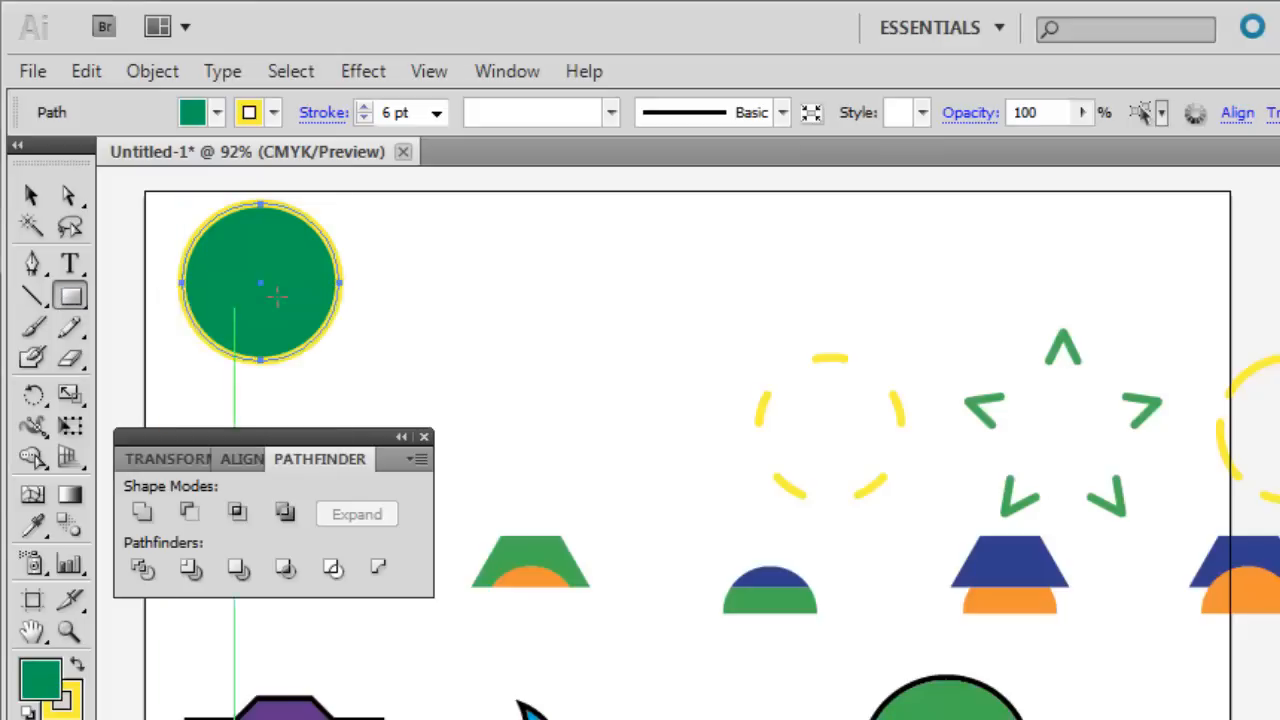
drag(240, 260, 450, 410)
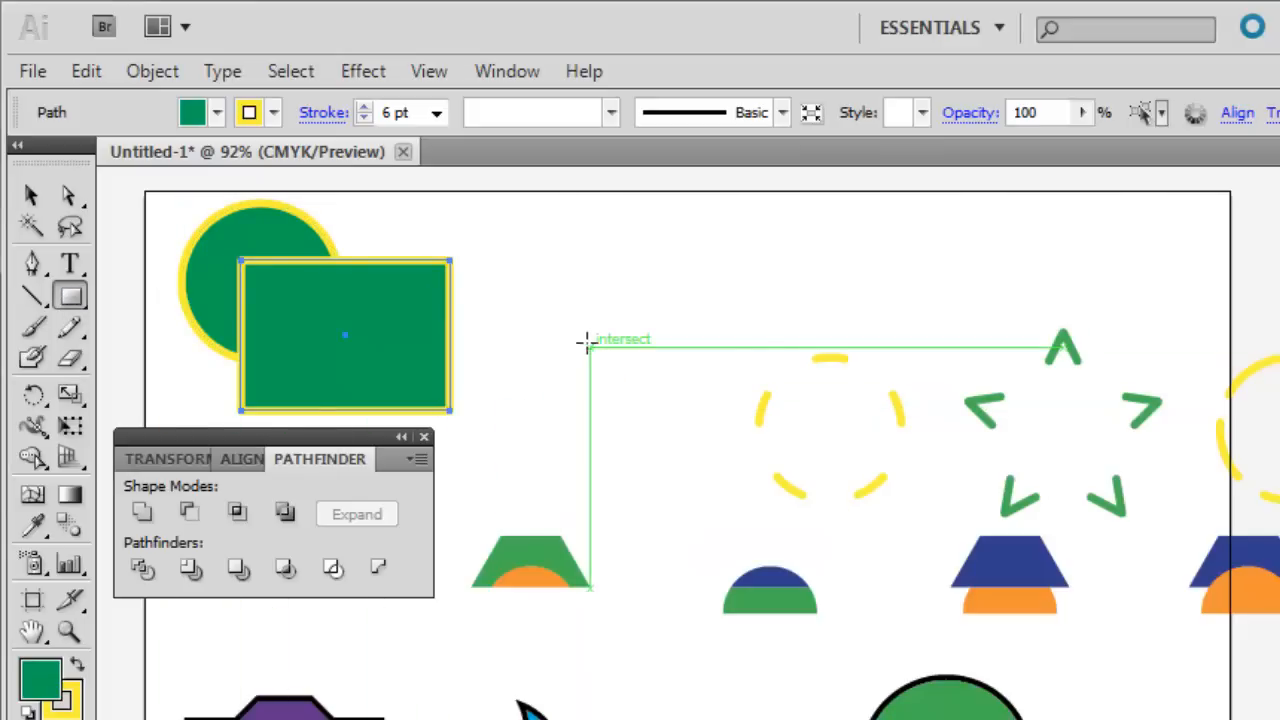
click(30, 195)
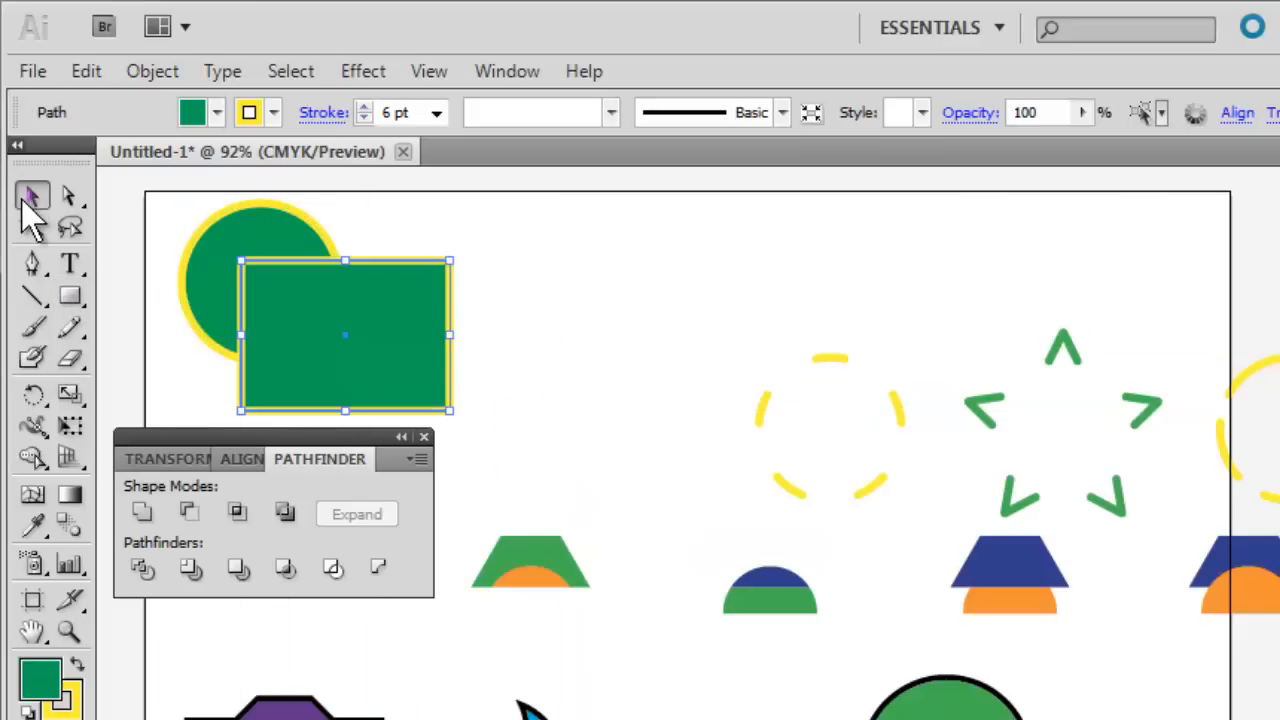
Select the circle and rectangle together and apply Pathfinder's Minus Back to cut the circle out of the rectangle.
click(440, 212)
drag(398, 245, 210, 333)
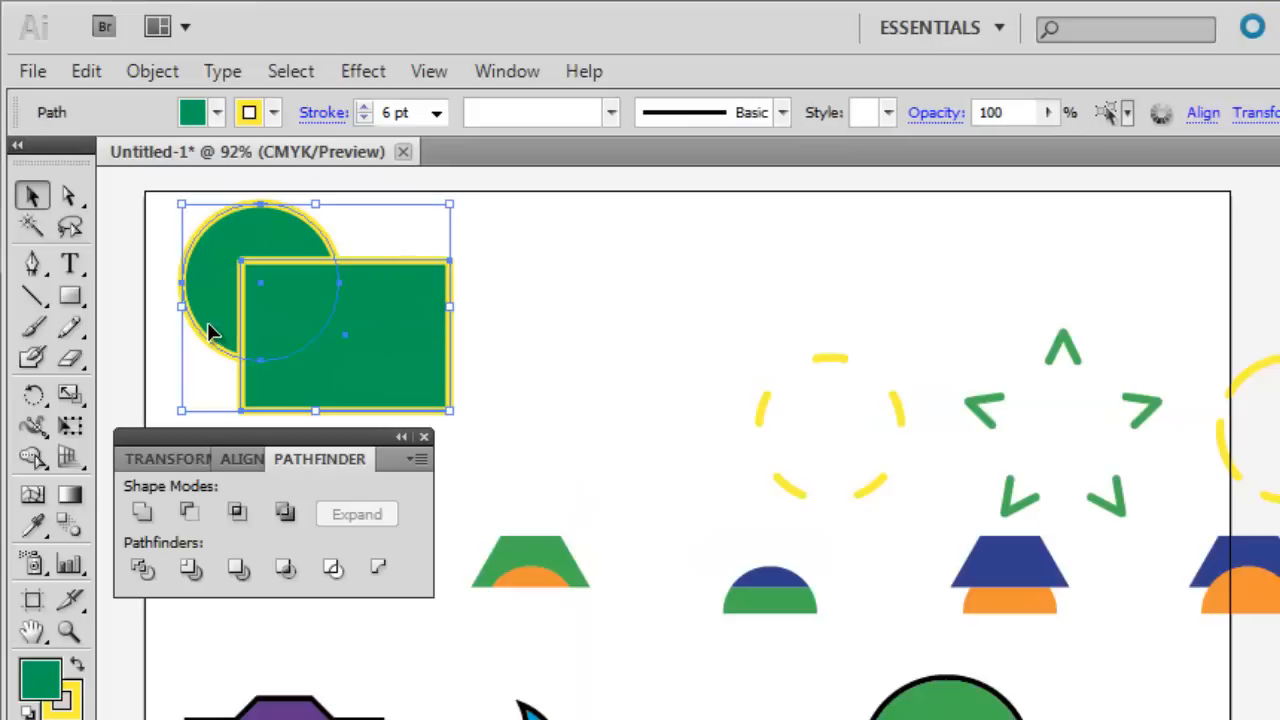
click(377, 572)
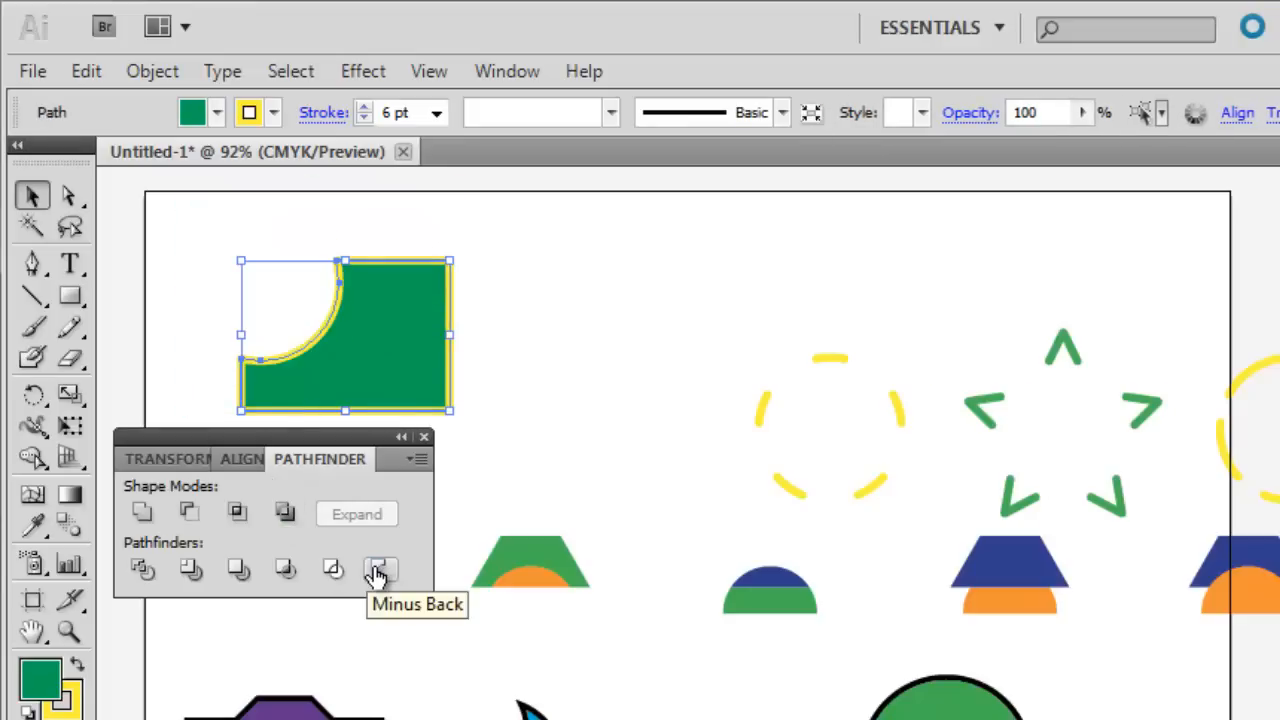